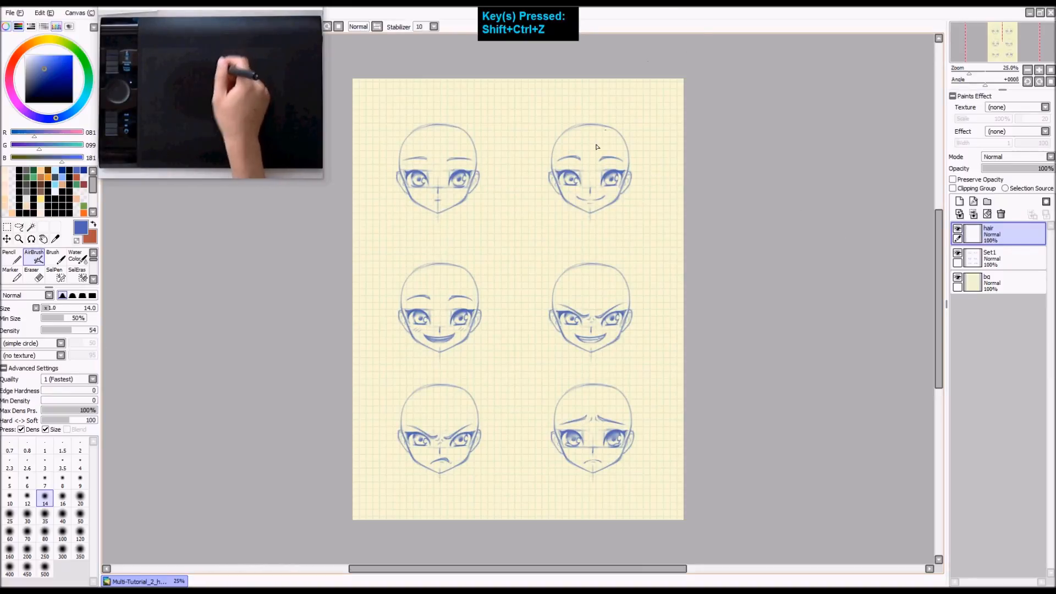
key(z)
key(z)
key(z)
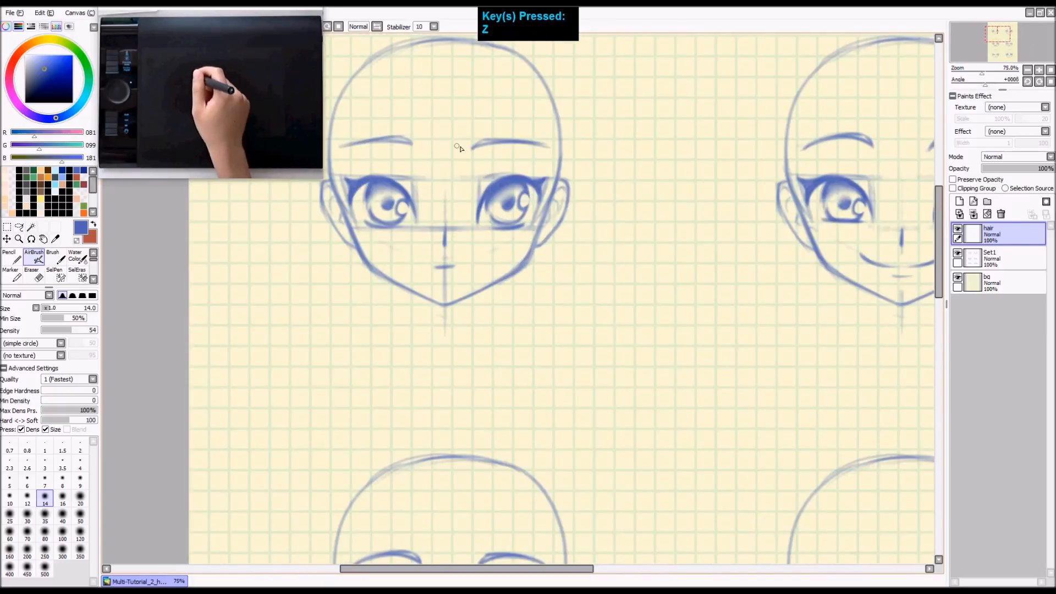
drag(458, 148, 528, 198)
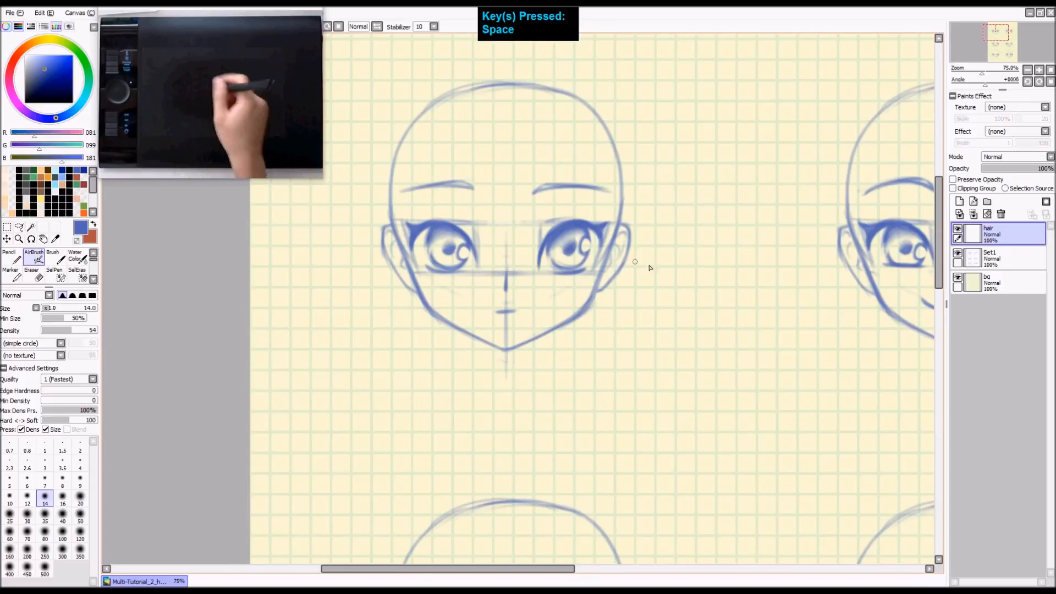
key(shift+ctrl+z)
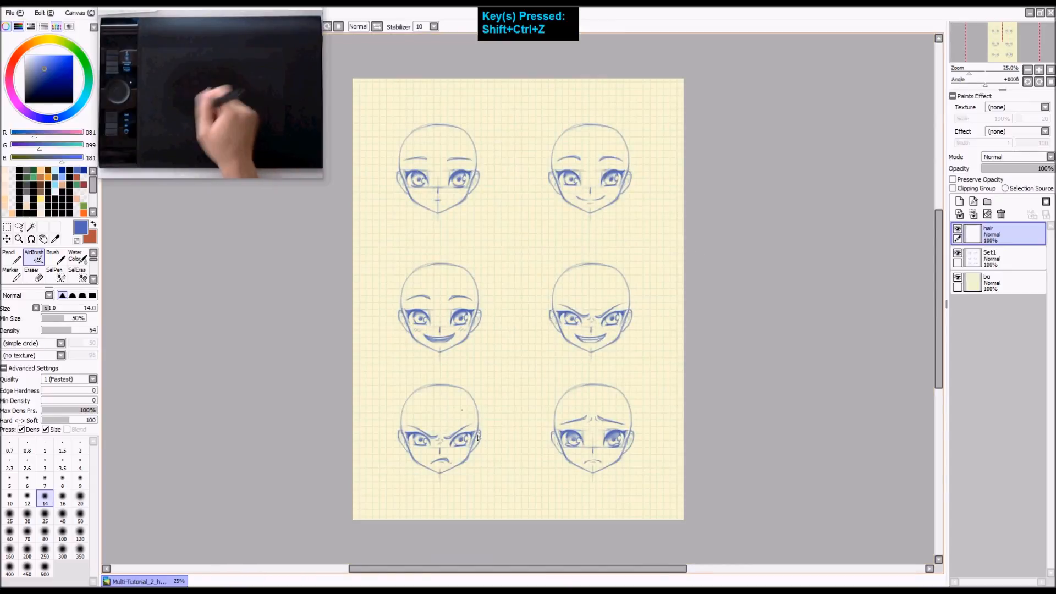
click(958, 254)
click(957, 254)
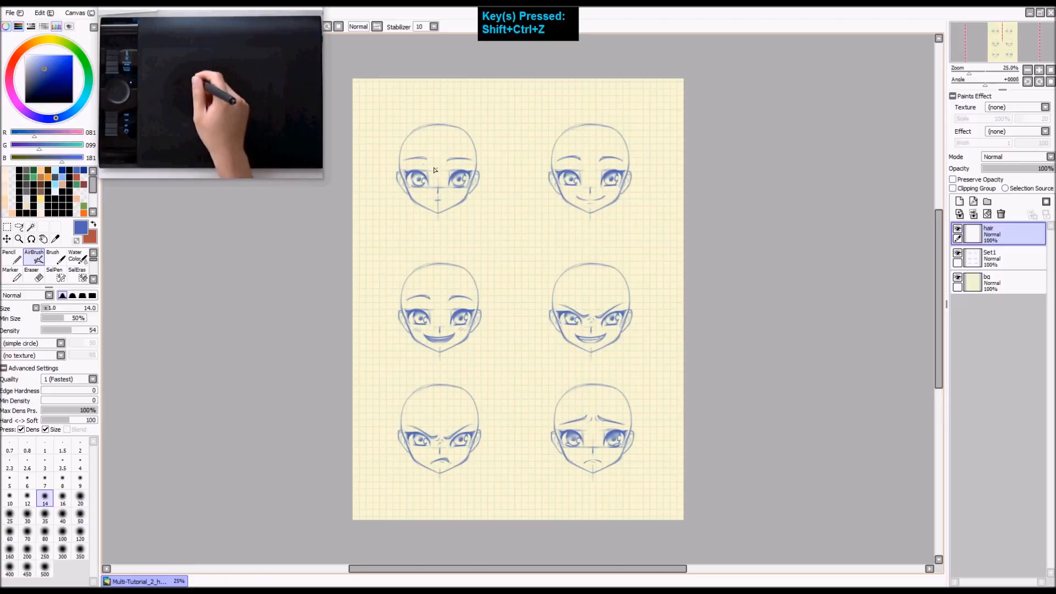
Step: Sketch the diagonal parting edge of the fringe on the first face, from the upper right of the forehead down toward the nose bridge
key(z)
key(z)
key(z)
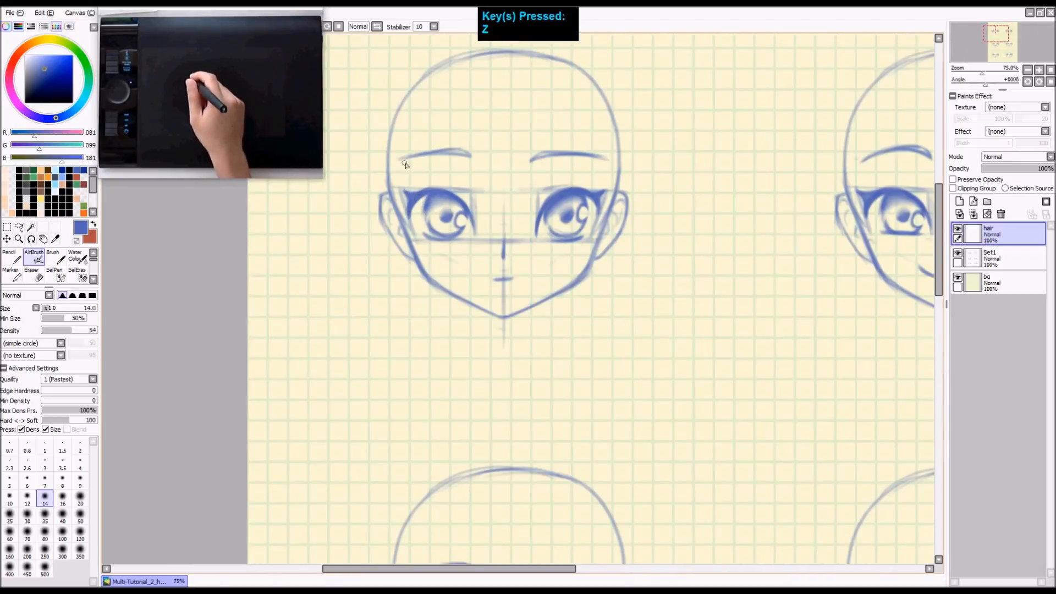
drag(406, 164, 484, 271)
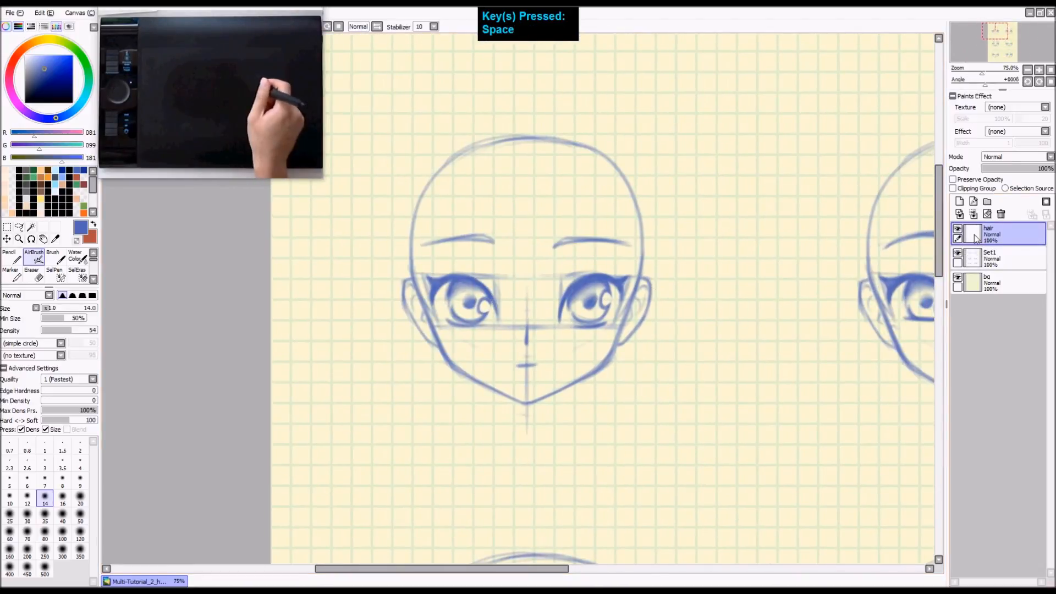
key(z)
drag(602, 277, 548, 231)
key(shift+z)
key(a)
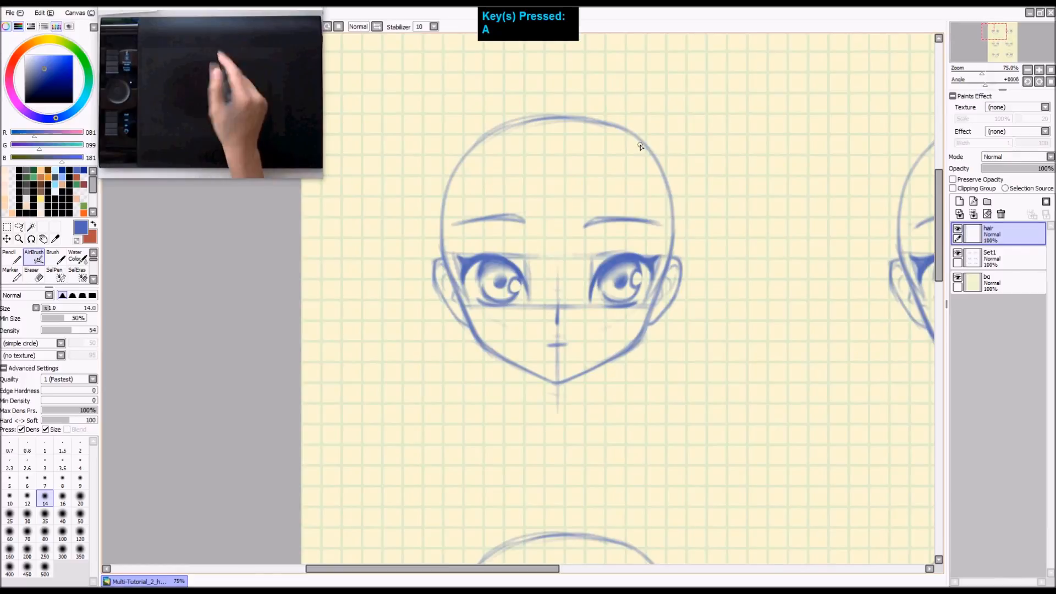
key(space)
drag(570, 217, 560, 202)
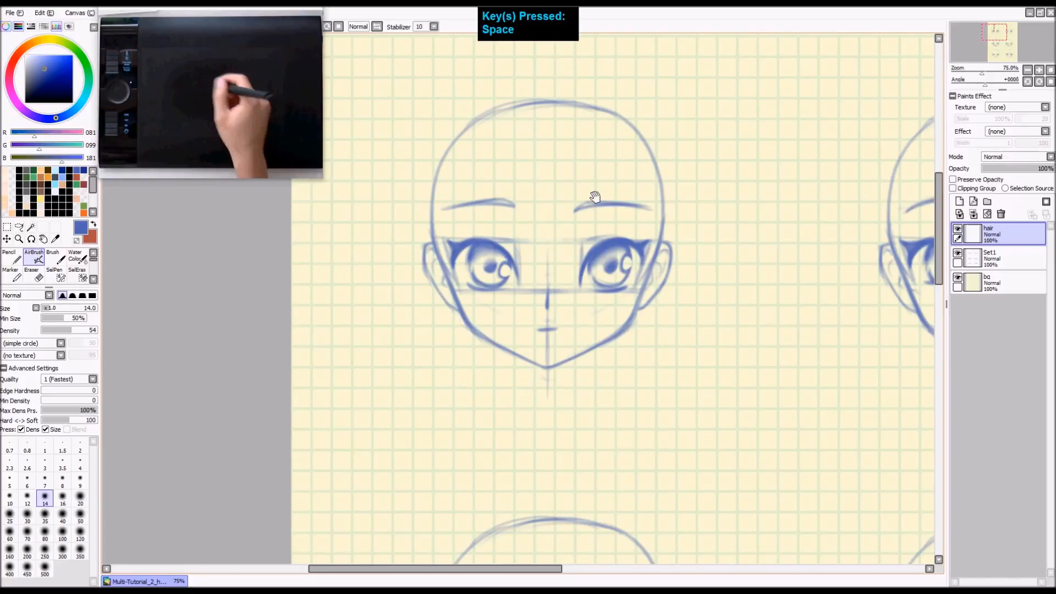
drag(615, 167, 618, 163)
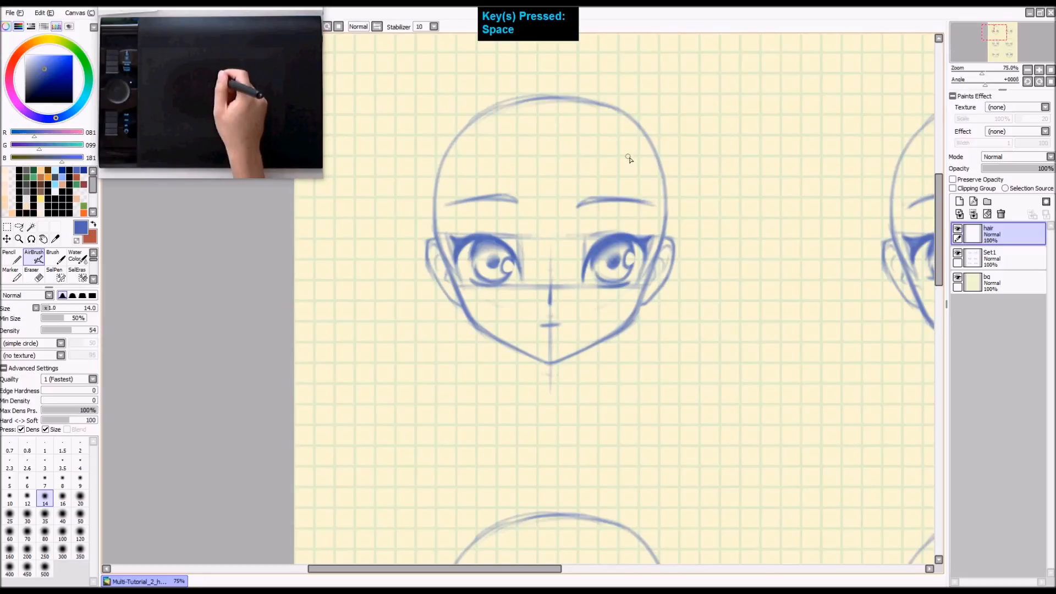
drag(631, 144, 576, 209)
drag(632, 142, 520, 238)
key(ctrl+z)
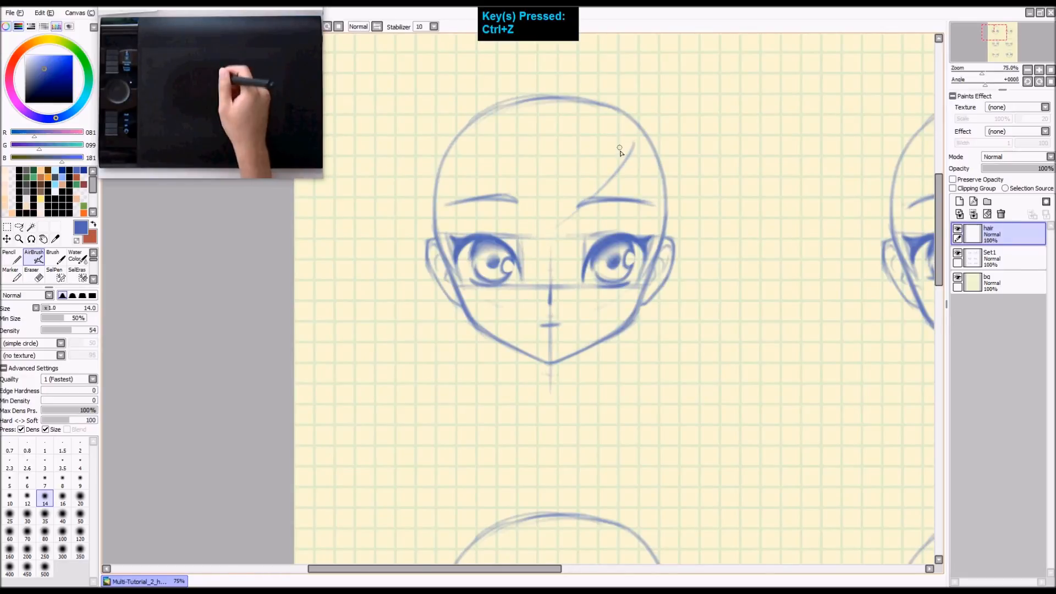
drag(641, 134, 523, 254)
key(ctrl+z)
drag(638, 133, 558, 237)
key(ctrl+z)
drag(640, 132, 525, 254)
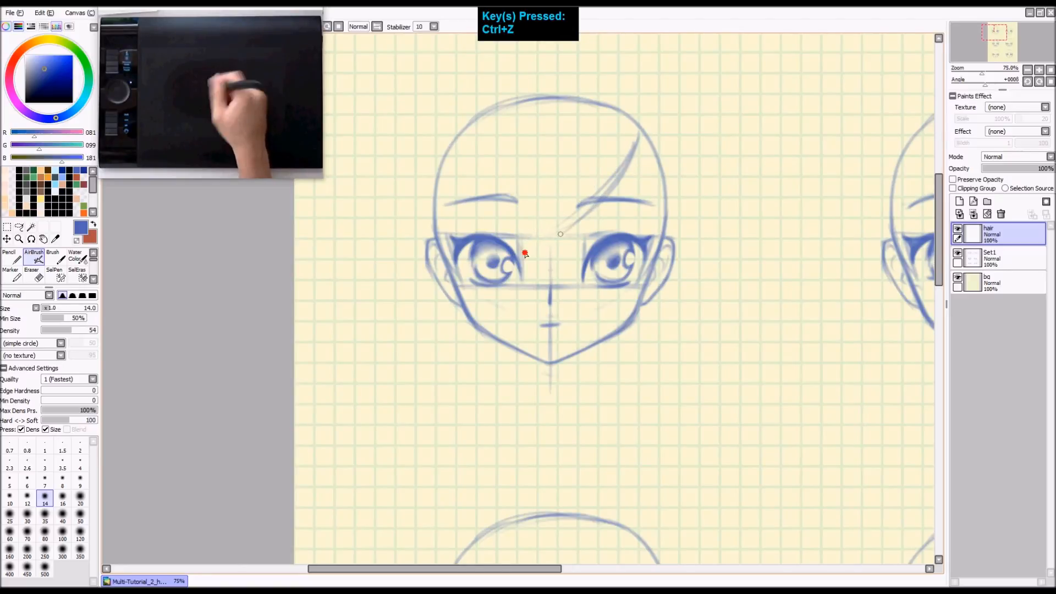
drag(598, 184, 523, 254)
key(ctrl+z)
Step: Sketch the long swept fringe strands from the parting across the forehead, ending past the ear on the face's left side
drag(621, 170, 472, 274)
mouse_move(612, 178)
mouse_down()
mouse_move(526, 217)
mouse_move(456, 278)
mouse_up()
mouse_move(561, 200)
mouse_down()
mouse_move(455, 274)
mouse_move(437, 301)
mouse_move(425, 295)
mouse_up()
mouse_move(544, 168)
mouse_down()
mouse_move(408, 303)
mouse_move(435, 253)
mouse_move(419, 293)
mouse_up()
drag(517, 146, 406, 300)
drag(465, 161, 400, 305)
drag(415, 218, 394, 289)
mouse_move(474, 135)
mouse_down()
mouse_move(393, 279)
mouse_move(387, 262)
mouse_up()
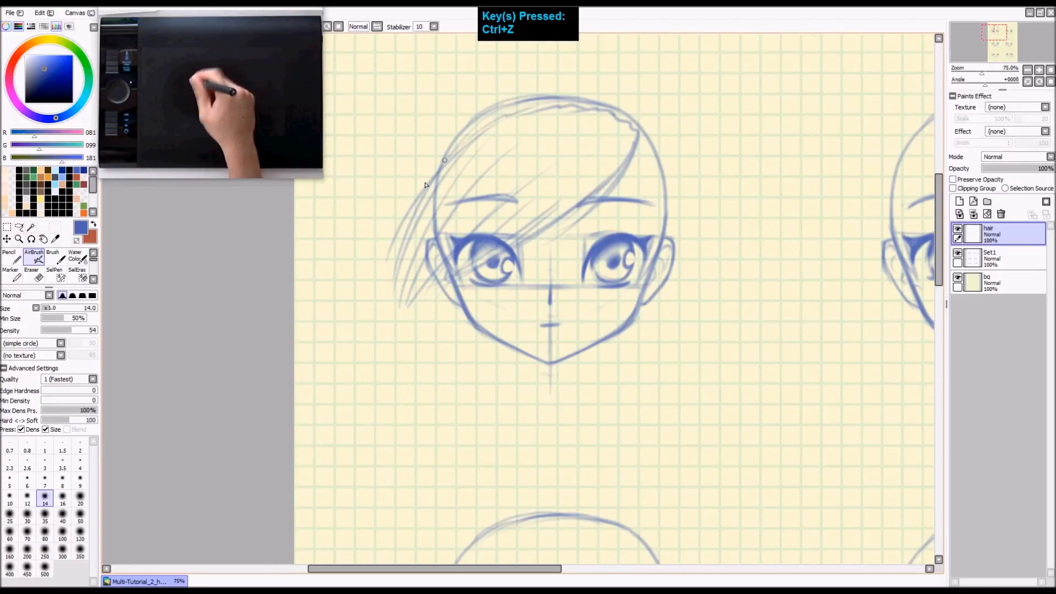
Step: Add inner strand lines to the swept fringe, undoing the strokes that do not fit
mouse_move(626, 130)
mouse_down()
mouse_move(517, 138)
mouse_move(466, 158)
mouse_move(504, 141)
mouse_move(619, 135)
mouse_move(521, 131)
mouse_move(511, 171)
mouse_move(576, 126)
mouse_move(604, 154)
mouse_move(502, 235)
mouse_up()
key(ctrl+z)
key(ctrl+z)
key(ctrl+z)
key(space)
key(ctrl+z)
drag(586, 148, 482, 231)
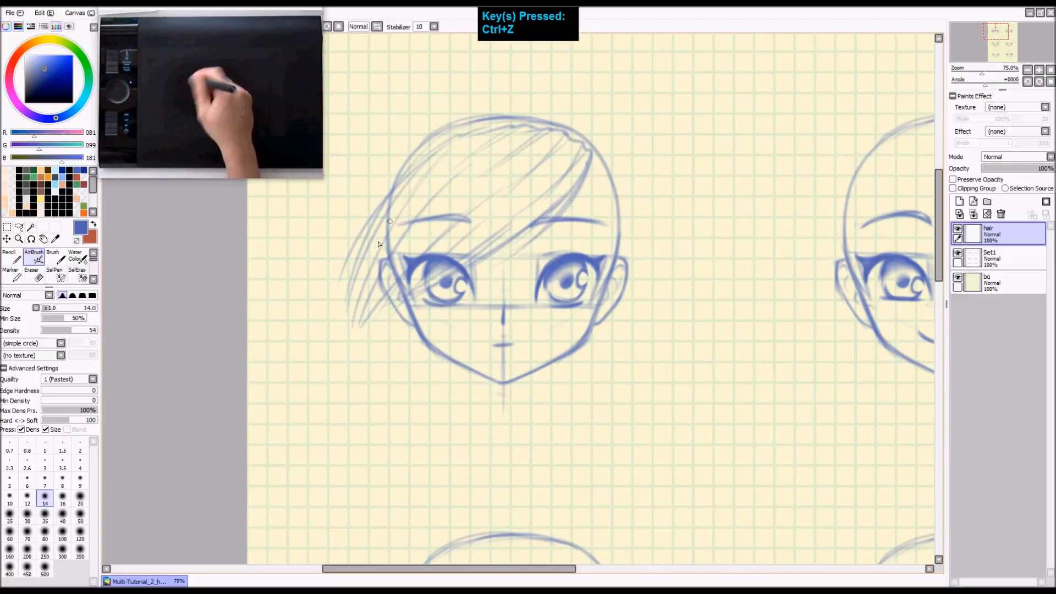
Step: Sketch the short hair strand falling from the parting over the right eyebrow, redrawing it until the curve fits
key(space)
drag(491, 188, 502, 148)
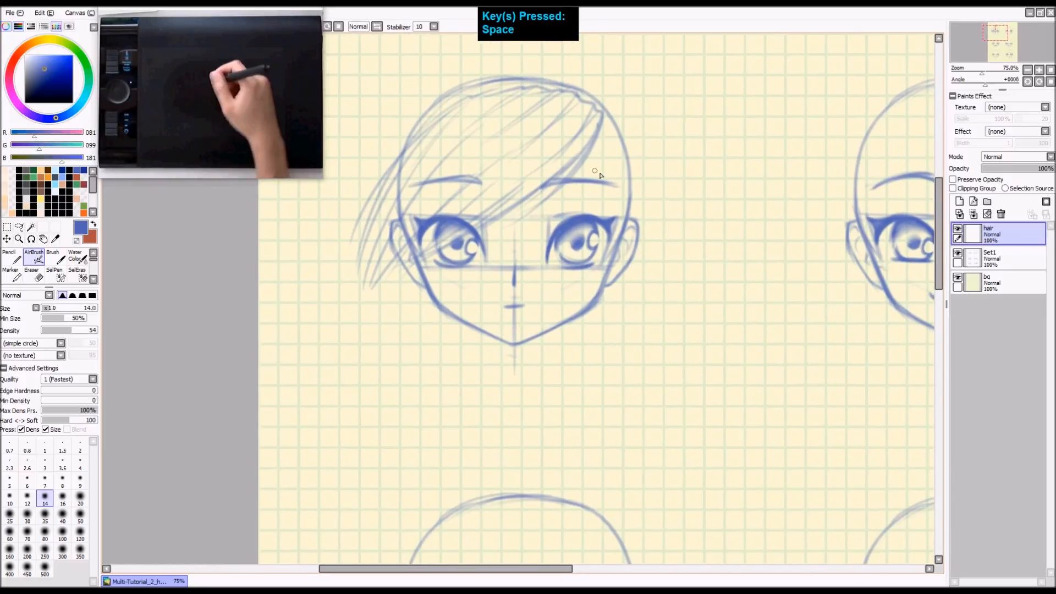
drag(604, 123, 574, 209)
key(ctrl+z)
drag(599, 128, 564, 215)
key(ctrl+z)
drag(597, 132, 563, 220)
key(ctrl+z)
drag(596, 135, 556, 228)
drag(589, 174, 564, 220)
key(ctrl+z)
key(ctrl+z)
drag(598, 135, 565, 221)
drag(600, 144, 562, 215)
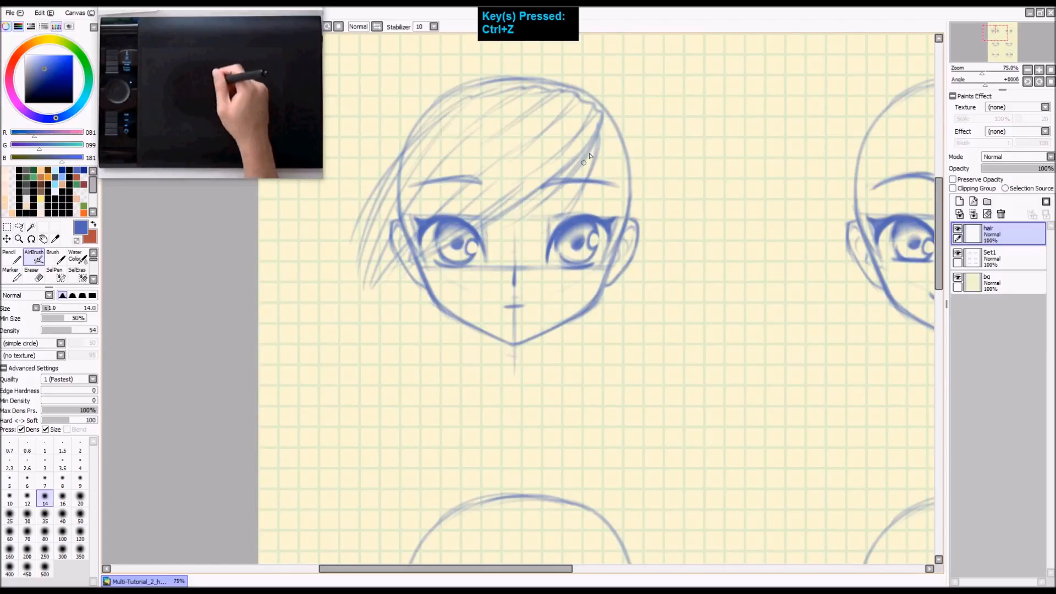
drag(602, 143, 575, 207)
key(ctrl+z)
key(ctrl+z)
drag(603, 141, 523, 260)
Step: Sketch the side lock from the parting down to the right ear, with an outer hair contour beside the head
drag(602, 152, 611, 217)
key(ctrl+z)
drag(601, 156, 625, 219)
key(ctrl+z)
drag(601, 153, 621, 220)
drag(600, 157, 621, 221)
mouse_move(607, 159)
mouse_down()
mouse_move(648, 226)
mouse_move(617, 162)
mouse_move(627, 224)
mouse_up()
key(ctrl+z)
drag(620, 143, 634, 227)
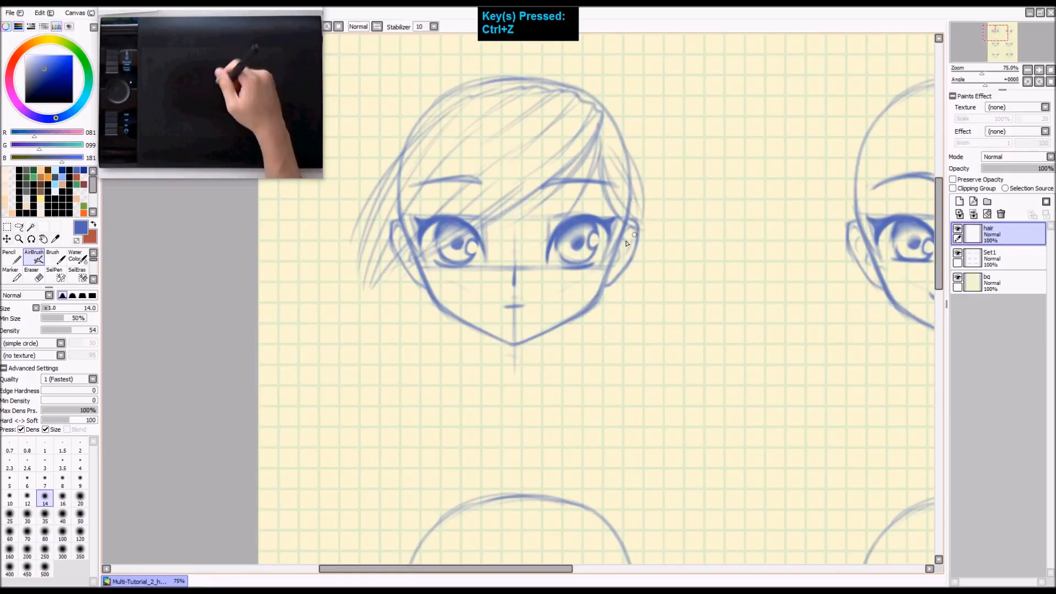
mouse_move(629, 127)
mouse_down()
mouse_move(643, 218)
mouse_move(653, 203)
mouse_move(644, 218)
mouse_up()
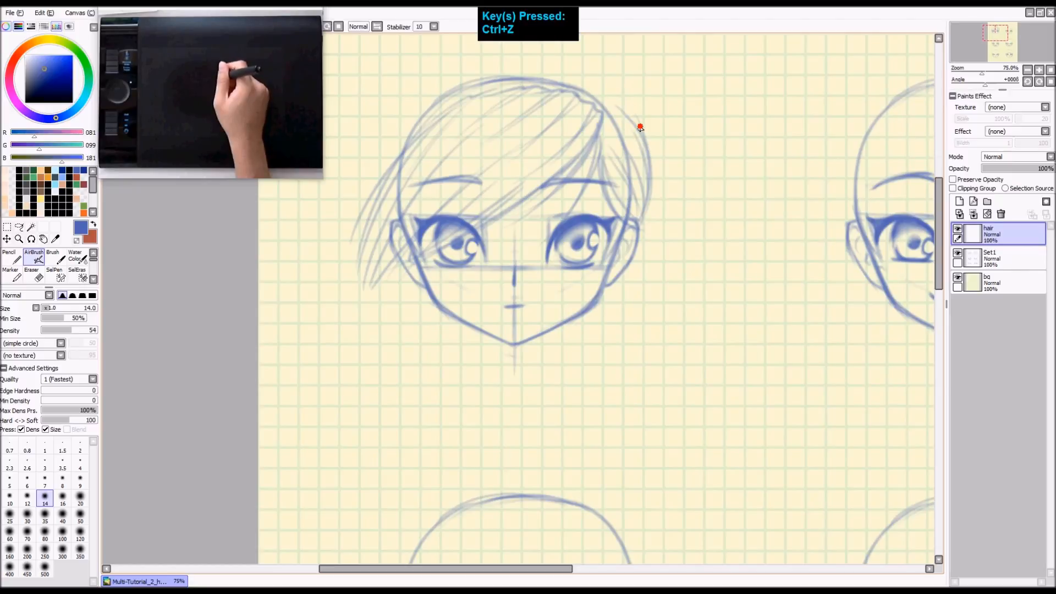
Step: Sketch the rounded hair outline above the skull's upper right, linking the side contour to the crown
key(ctrl+z)
drag(623, 111, 639, 131)
key(ctrl+z)
drag(635, 112, 580, 91)
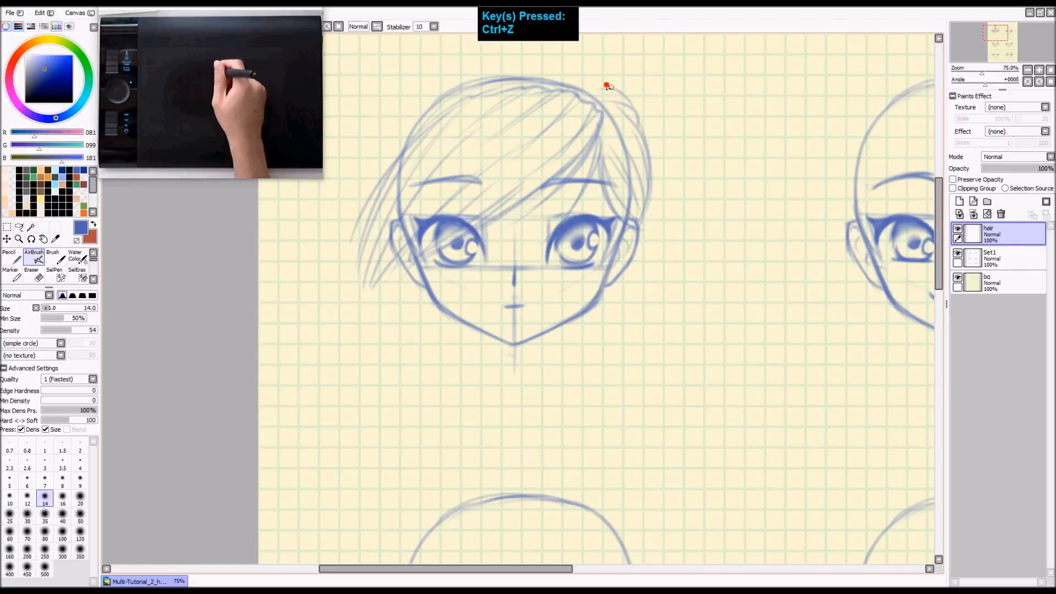
key(c)
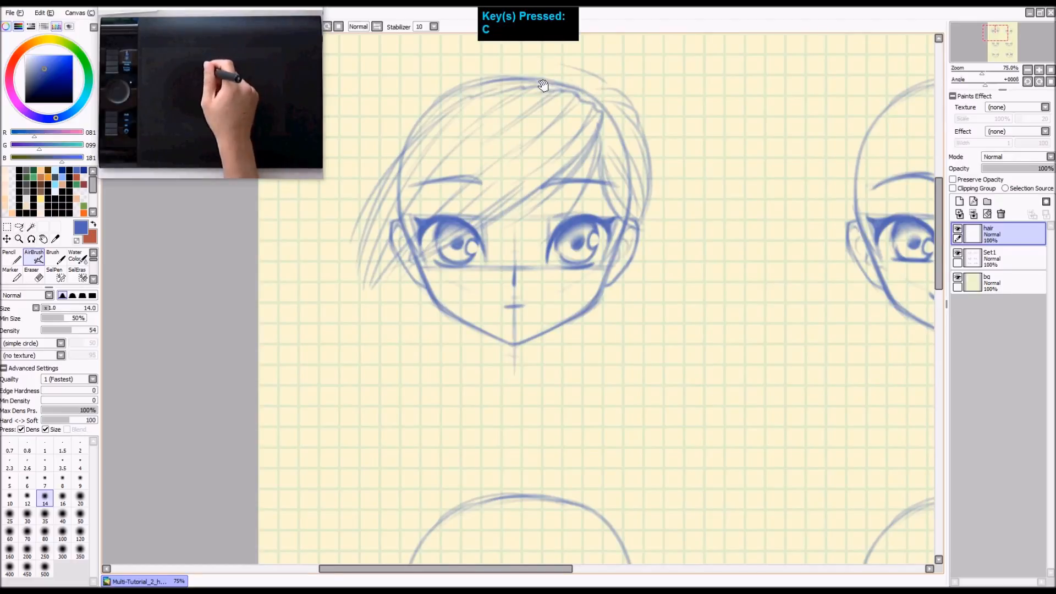
drag(543, 85, 598, 101)
drag(655, 122, 580, 94)
key(ctrl+z)
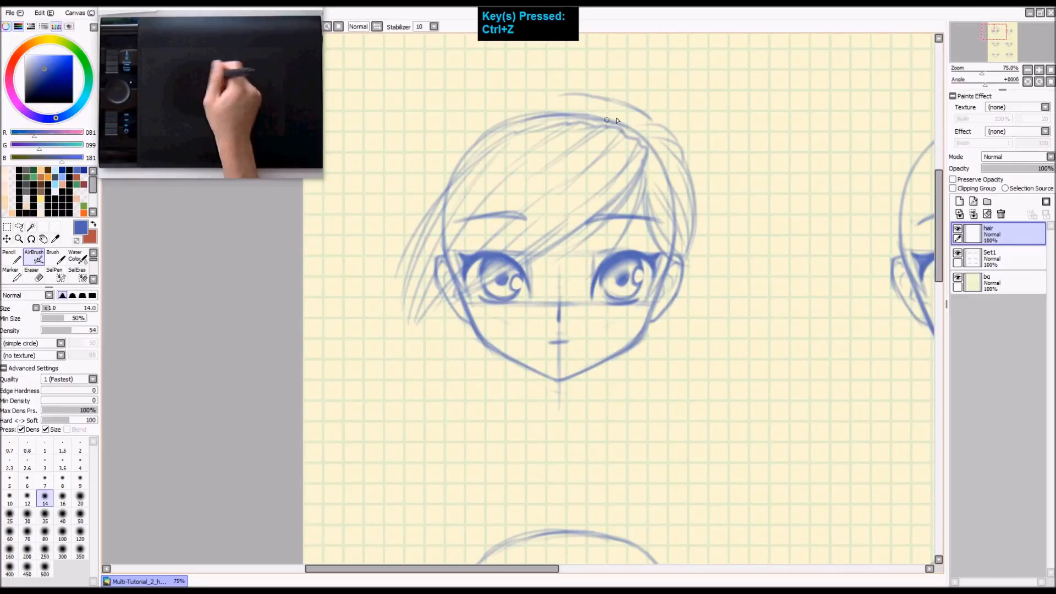
mouse_move(644, 171)
mouse_down()
mouse_move(683, 239)
mouse_move(663, 216)
mouse_move(684, 242)
mouse_up()
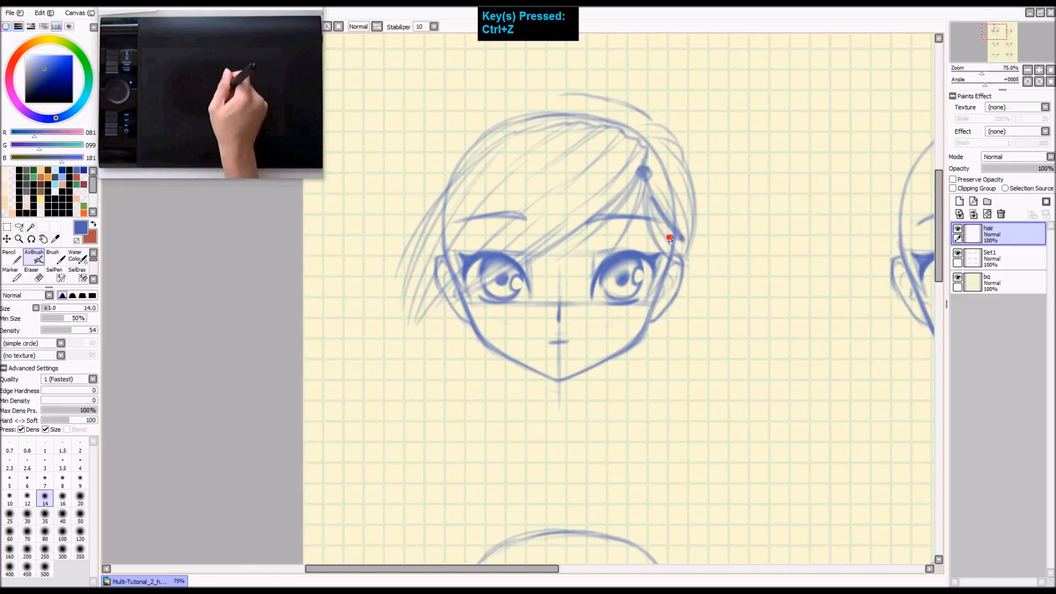
key(ctrl+z)
key(ctrl+z)
key(ctrl+z)
drag(646, 166, 681, 189)
key(ctrl+z)
mouse_move(642, 144)
mouse_down()
mouse_move(666, 149)
mouse_move(627, 114)
mouse_move(638, 114)
mouse_up()
key(ctrl+z)
key(ctrl+z)
drag(562, 132, 572, 104)
key(ctrl+z)
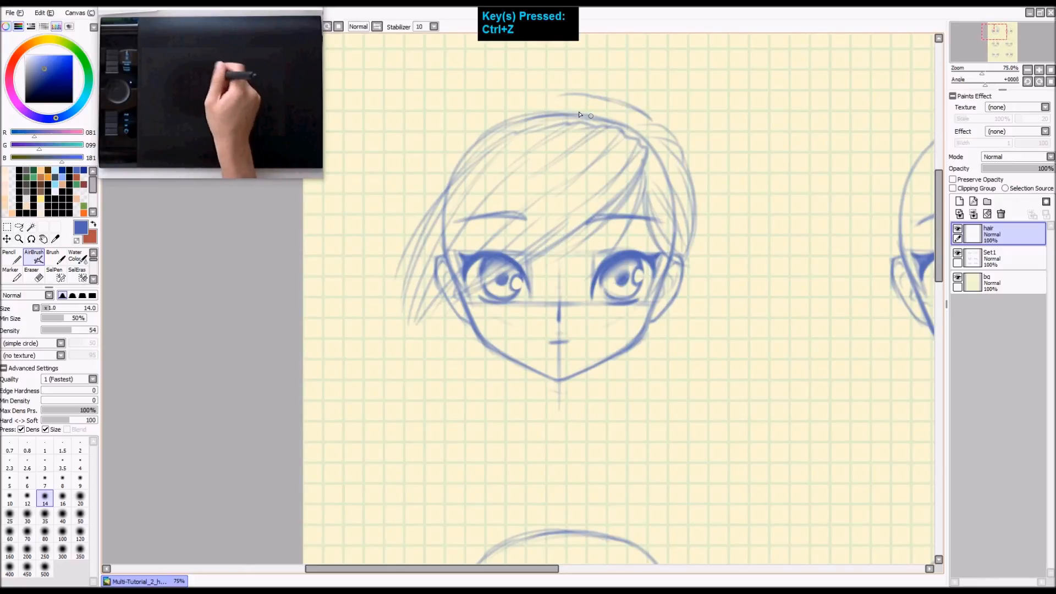
key(ctrl+z)
drag(513, 132, 513, 108)
key(ctrl+z)
mouse_move(482, 149)
mouse_down()
mouse_move(501, 112)
mouse_move(488, 114)
mouse_up()
key(ctrl+z)
mouse_move(454, 185)
mouse_down()
mouse_move(462, 140)
mouse_move(451, 136)
mouse_up()
key(ctrl+z)
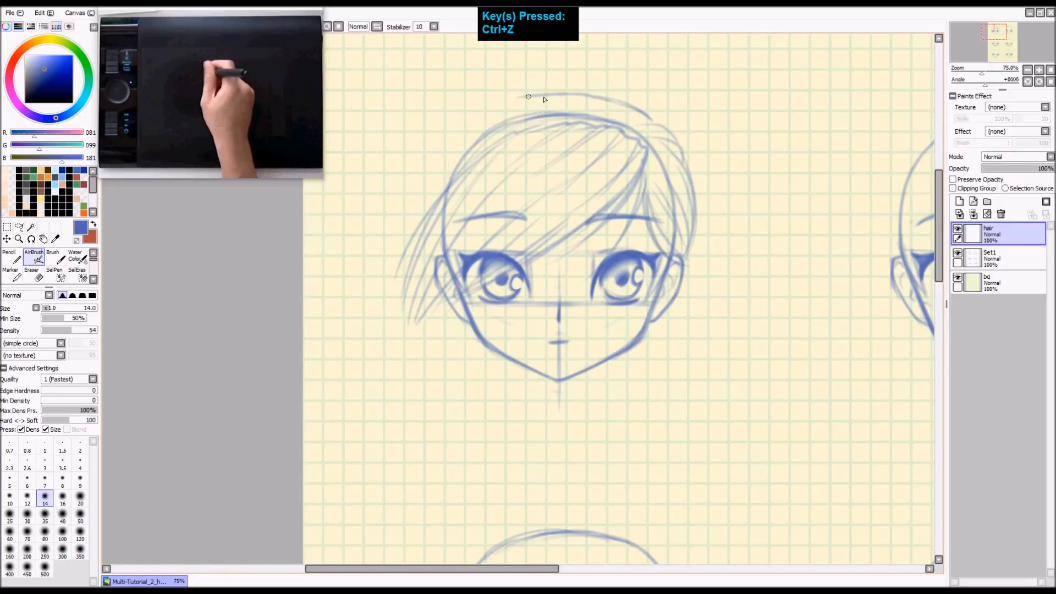
Step: Sketch the outer hair outline from the crown down the skull's upper left, slightly above the head line
mouse_move(515, 104)
mouse_down()
mouse_move(495, 107)
mouse_move(449, 154)
mouse_up()
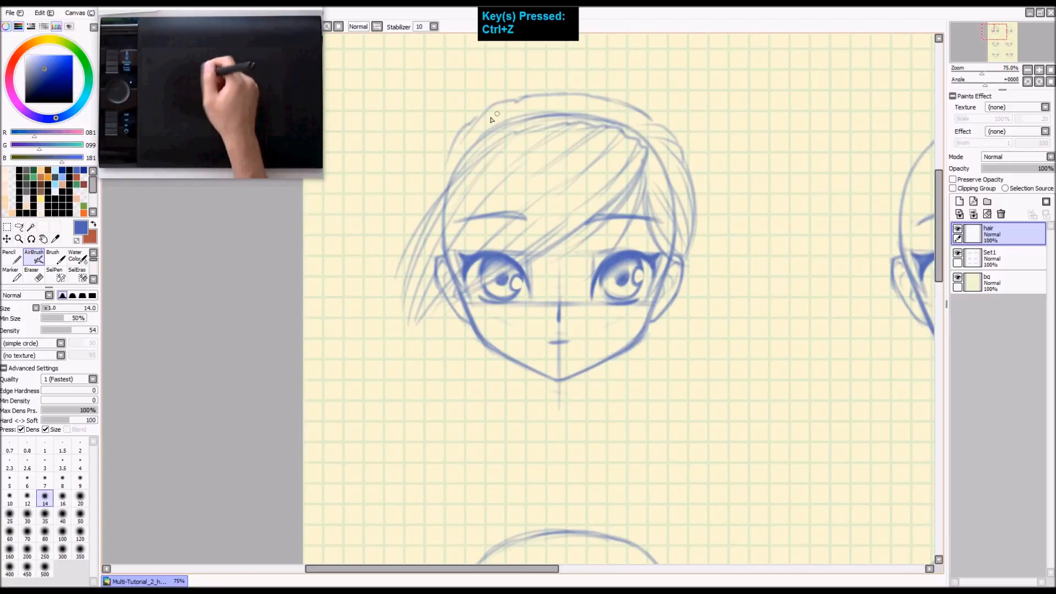
drag(518, 131, 537, 131)
key(ctrl+z)
key(ctrl+z)
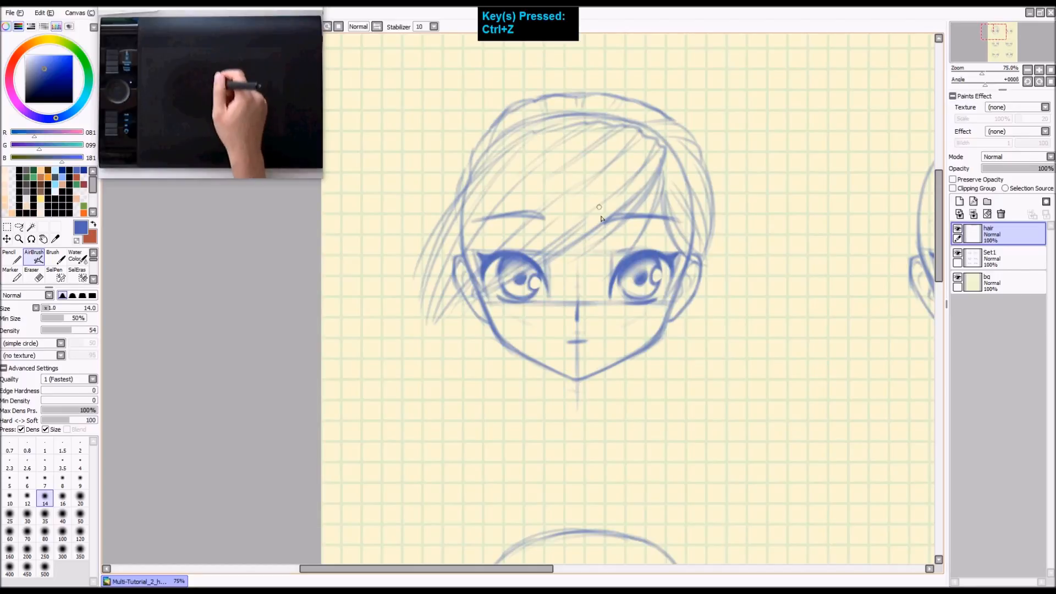
Step: Hide the Set1 face layer to examine the hair sketch alone, and show the layer again
key(space)
drag(624, 162, 633, 195)
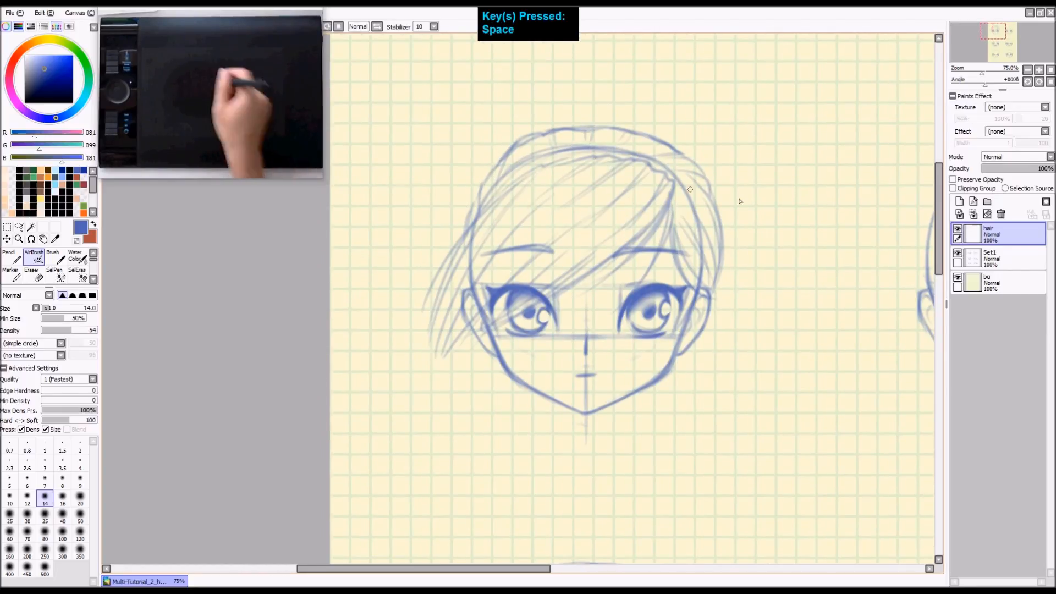
click(973, 261)
click(958, 254)
double_click(958, 254)
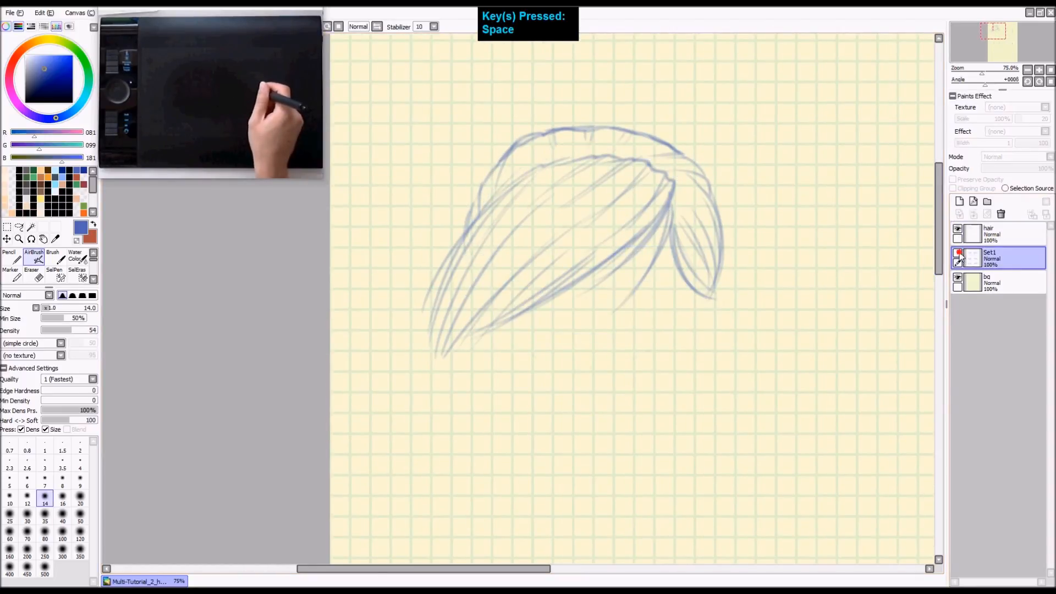
click(958, 254)
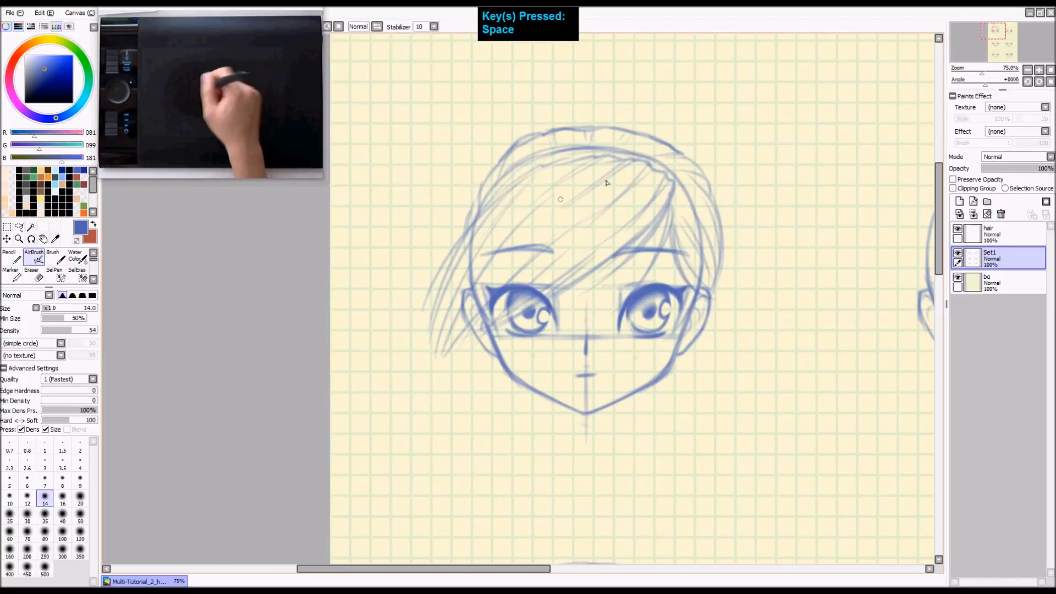
Step: On the hair layer, extend the outer hair outline with the AirBrush down the head's left side to the swept fringe
click(995, 234)
key(e)
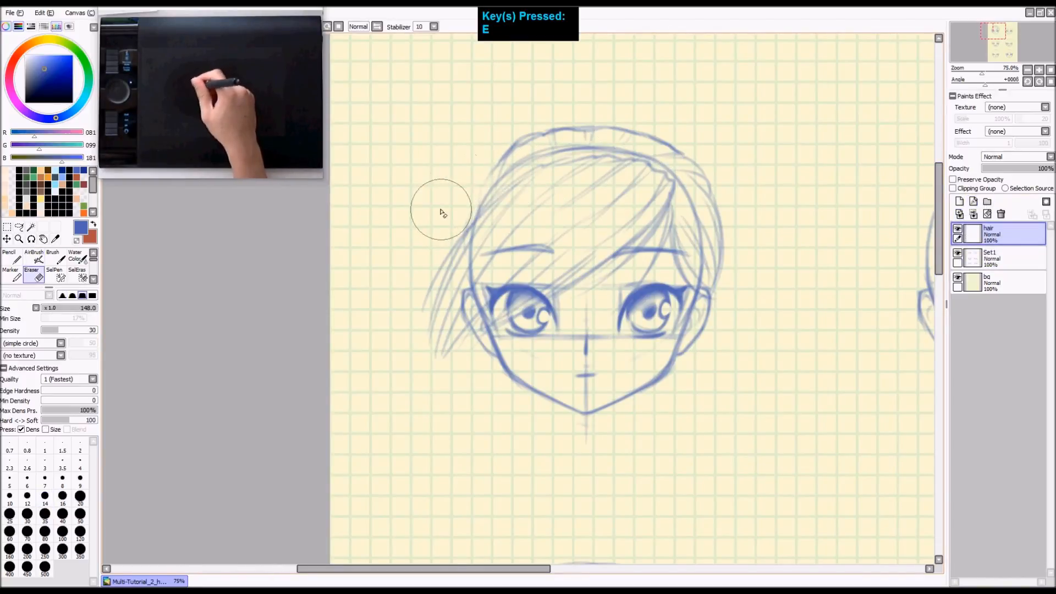
key(a)
key(ctrl+alt)
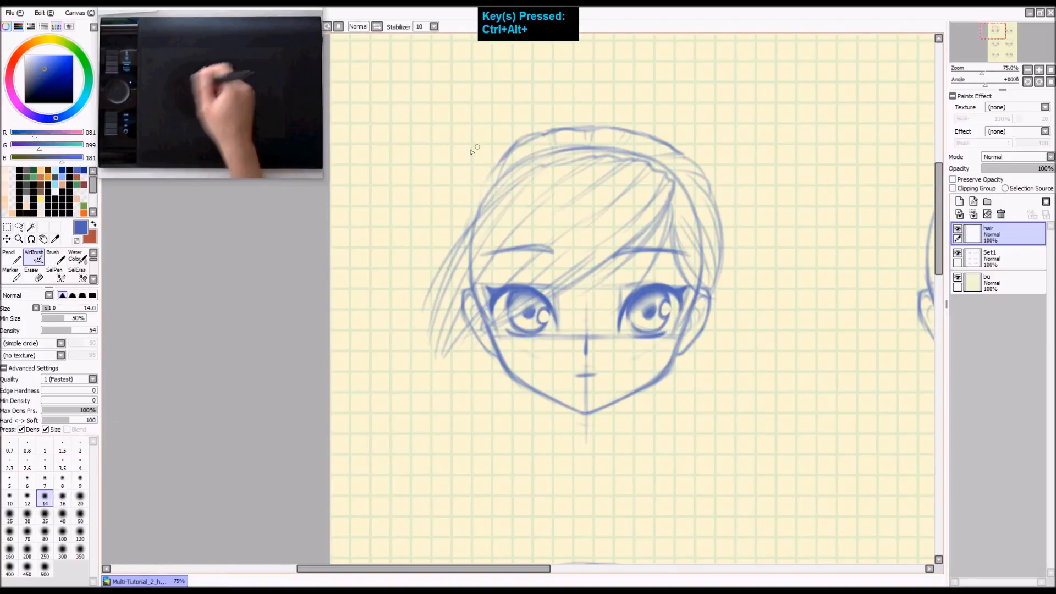
key(ctrl+z)
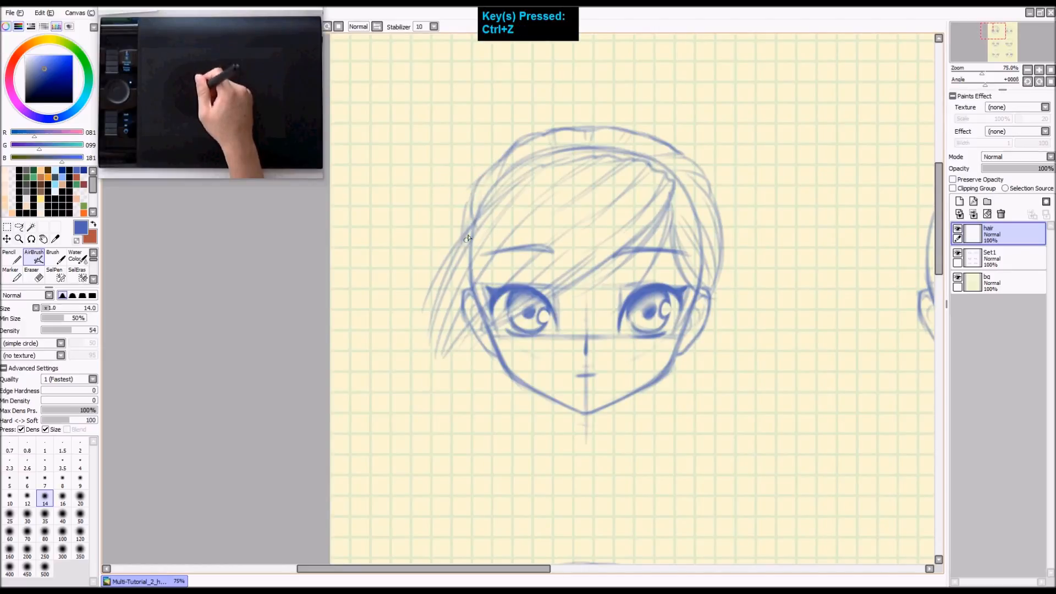
Step: On the Set1 layer, erase the skull, eyebrow, eye and ear lines covered by the hair, using the Eraser at size 88
click(977, 260)
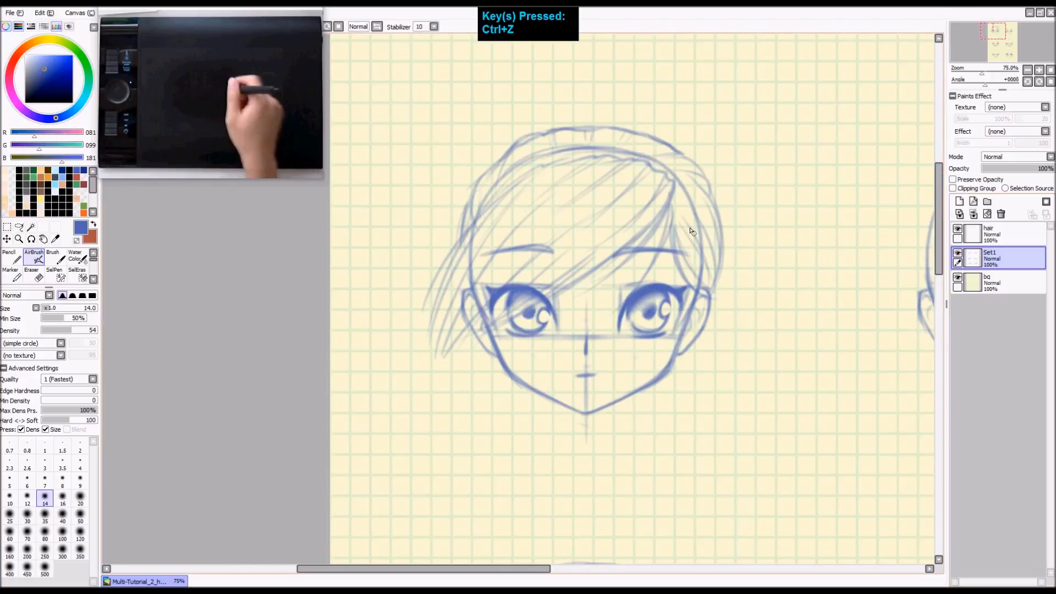
key(e)
mouse_move(479, 219)
mouse_down()
mouse_move(436, 307)
mouse_move(493, 167)
mouse_move(531, 157)
mouse_move(655, 150)
mouse_move(621, 147)
mouse_move(666, 173)
mouse_move(715, 231)
mouse_move(724, 270)
mouse_move(731, 227)
mouse_up()
mouse_move(491, 273)
mouse_down()
mouse_move(509, 306)
mouse_move(515, 297)
mouse_move(505, 297)
mouse_move(533, 279)
mouse_move(491, 287)
mouse_move(509, 287)
mouse_move(473, 304)
mouse_move(544, 284)
mouse_move(517, 280)
mouse_move(545, 279)
mouse_move(518, 290)
mouse_move(546, 283)
mouse_move(533, 246)
mouse_move(471, 269)
mouse_up()
key(ctrl+z)
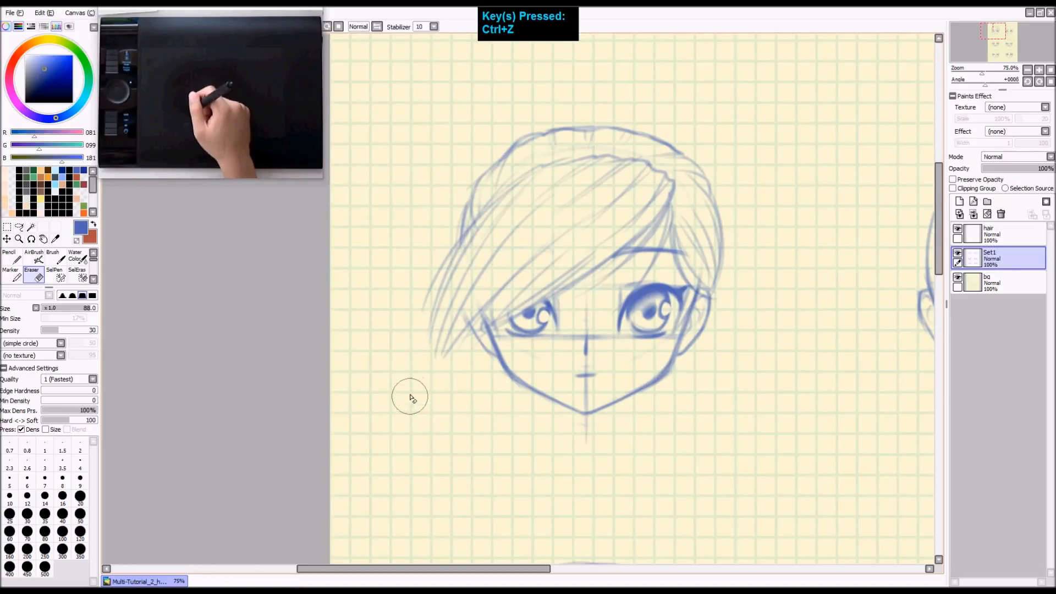
Step: On the hair layer, add AirBrush strands to the pointed tips of the swept fringe beside the first face's left cheek
click(969, 240)
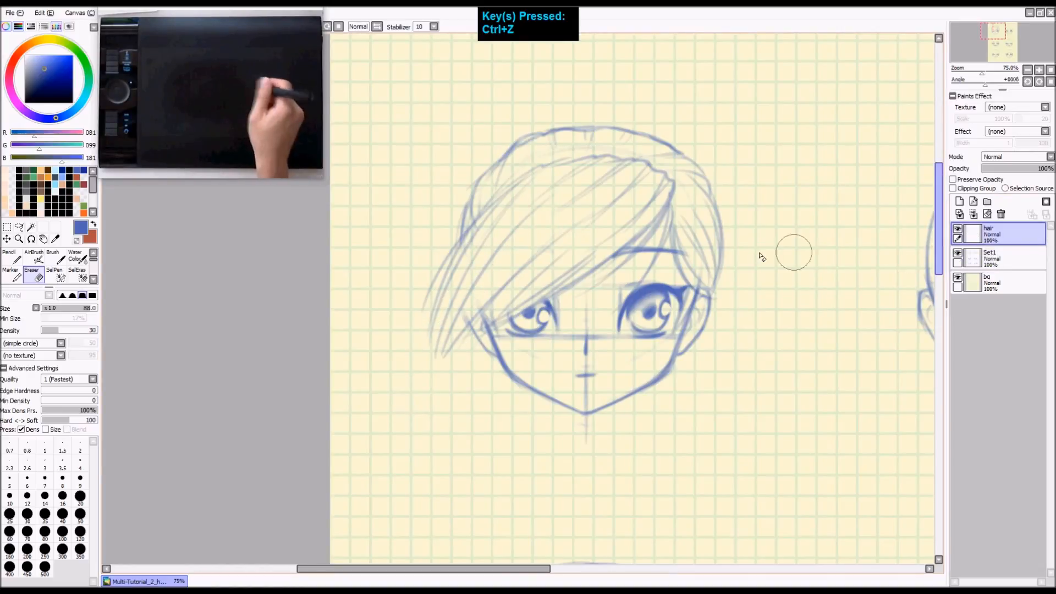
key(a)
drag(444, 362, 505, 247)
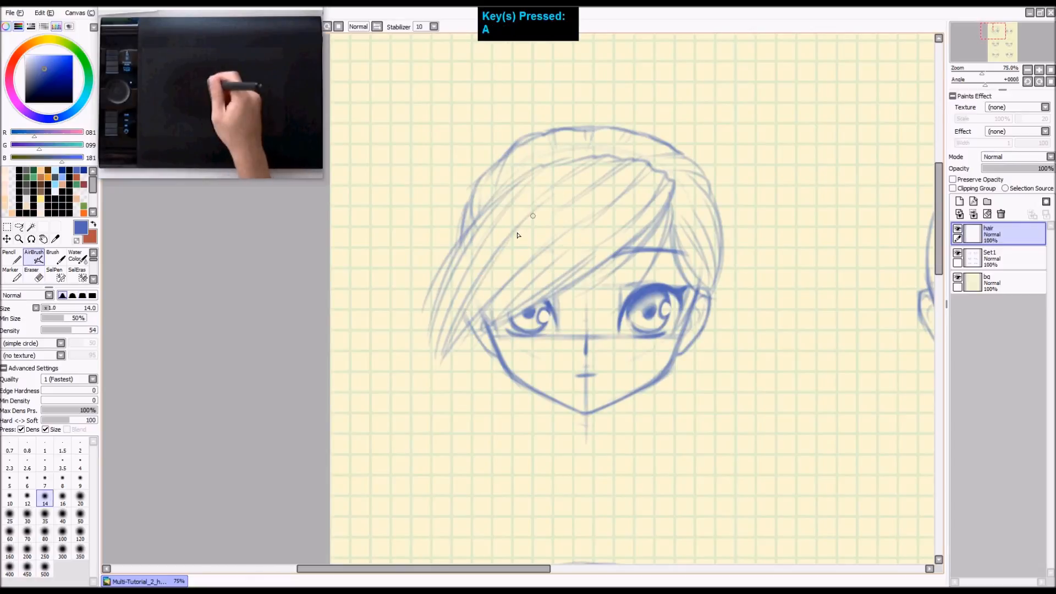
drag(438, 366, 512, 241)
drag(428, 329, 521, 196)
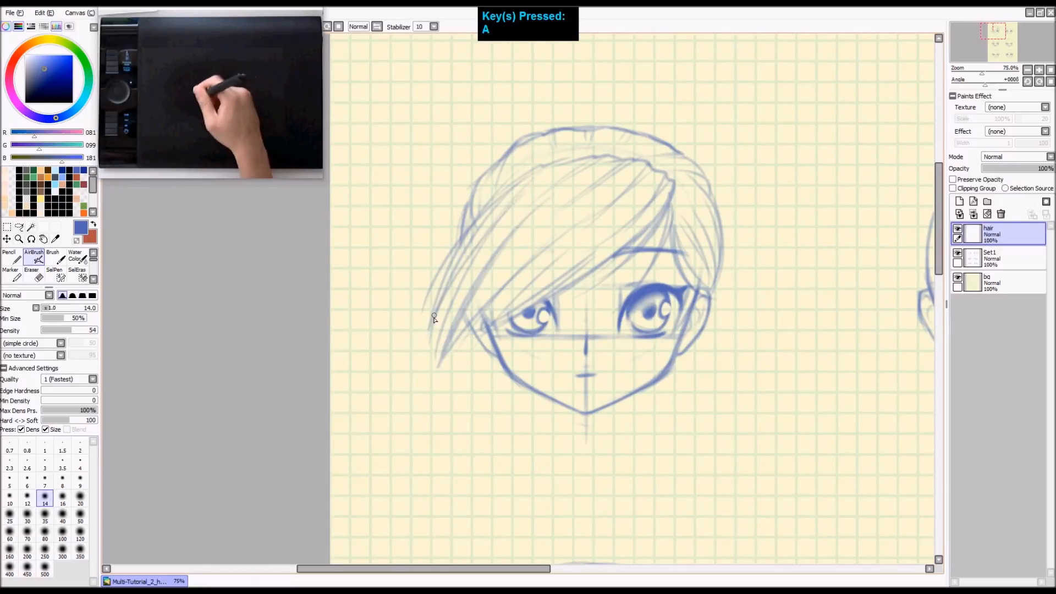
key(ctrl+z)
key(ctrl+z)
Step: Sketch a thin tapering side lock in front of each ear of the first face, reaching down past the jaw
drag(586, 291, 550, 208)
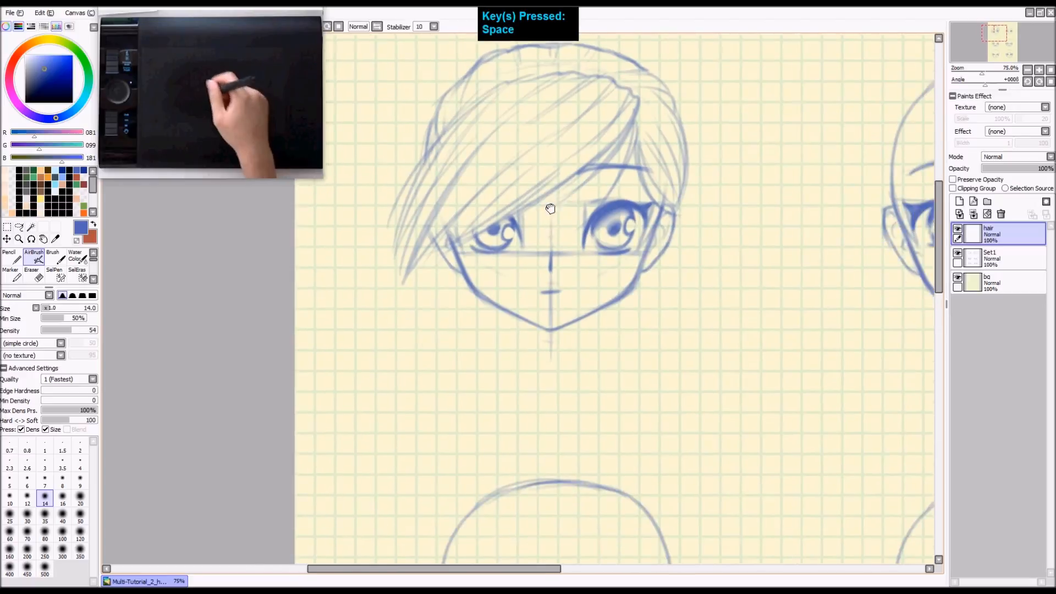
drag(663, 218, 660, 337)
key(ctrl+z)
drag(663, 211, 665, 330)
drag(651, 215, 657, 336)
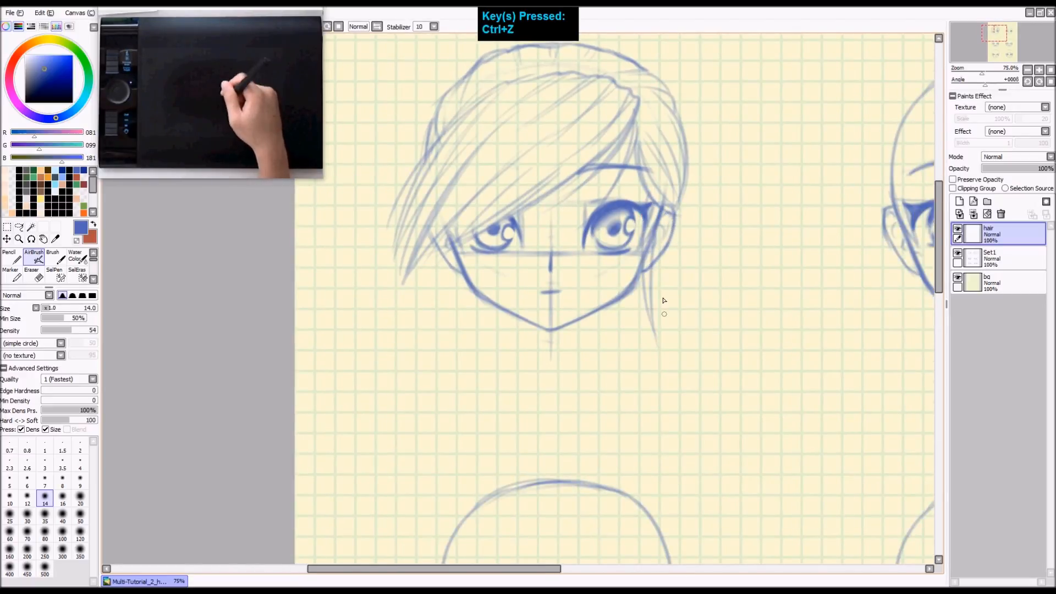
drag(645, 213, 658, 339)
mouse_move(456, 246)
mouse_down()
mouse_move(450, 343)
mouse_move(460, 282)
mouse_move(442, 347)
mouse_up()
key(ctrl+z)
Step: Sketch a small hair bun with a scalloped outline and inner strand lines on top of the first head's crown
key(space)
drag(509, 152, 505, 253)
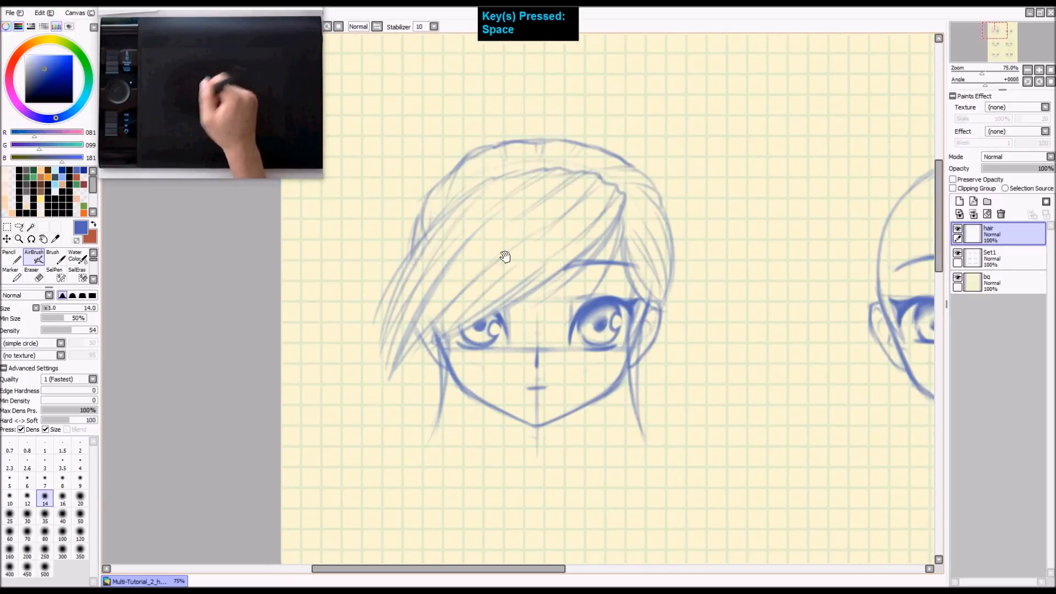
drag(560, 223, 555, 268)
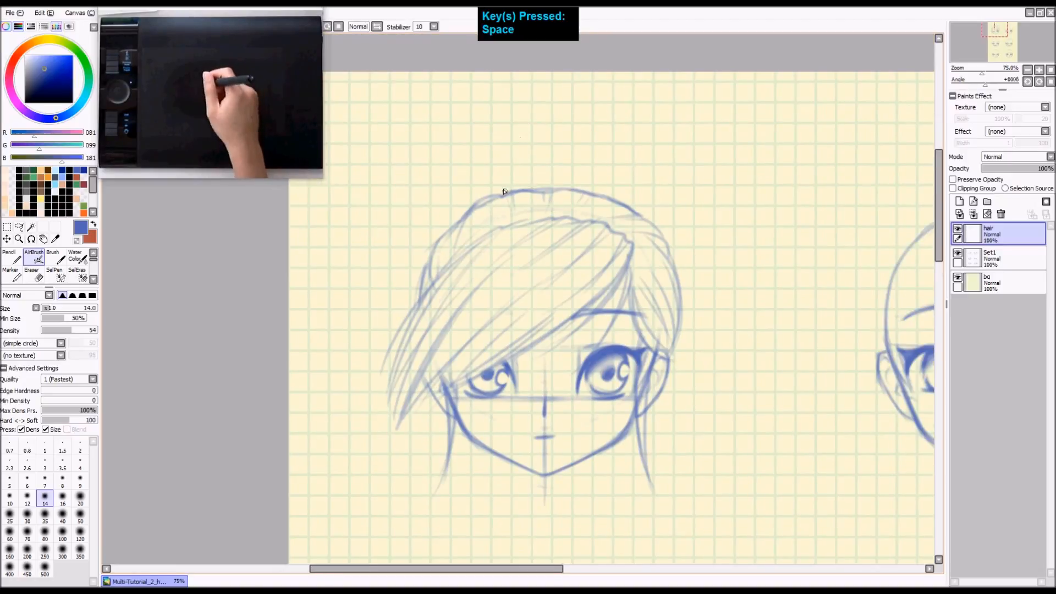
drag(499, 198, 525, 160)
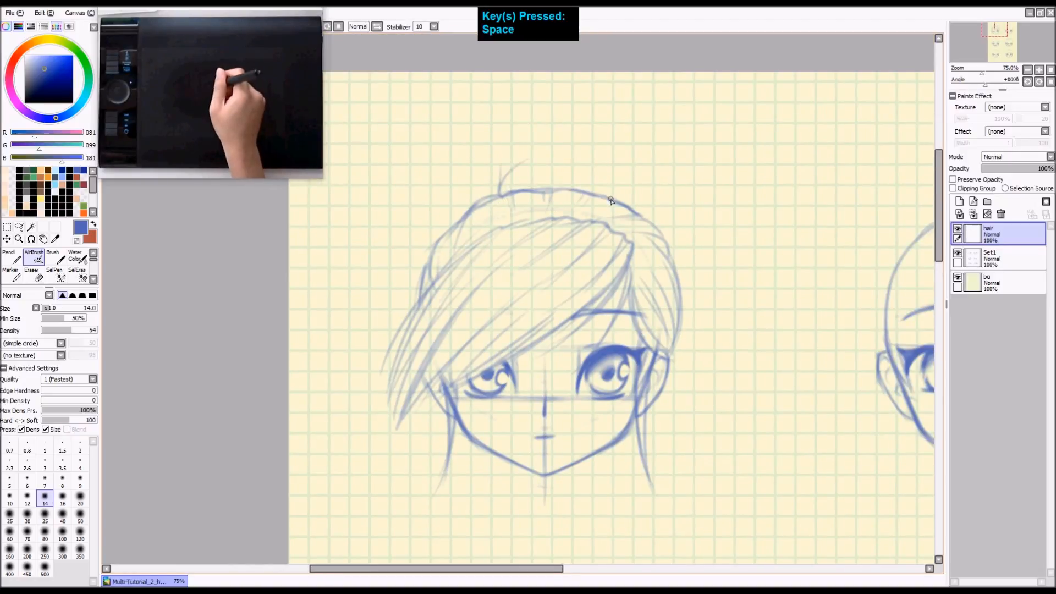
mouse_move(606, 188)
mouse_down()
mouse_move(593, 169)
mouse_move(536, 158)
mouse_move(544, 164)
mouse_move(501, 171)
mouse_move(498, 195)
mouse_up()
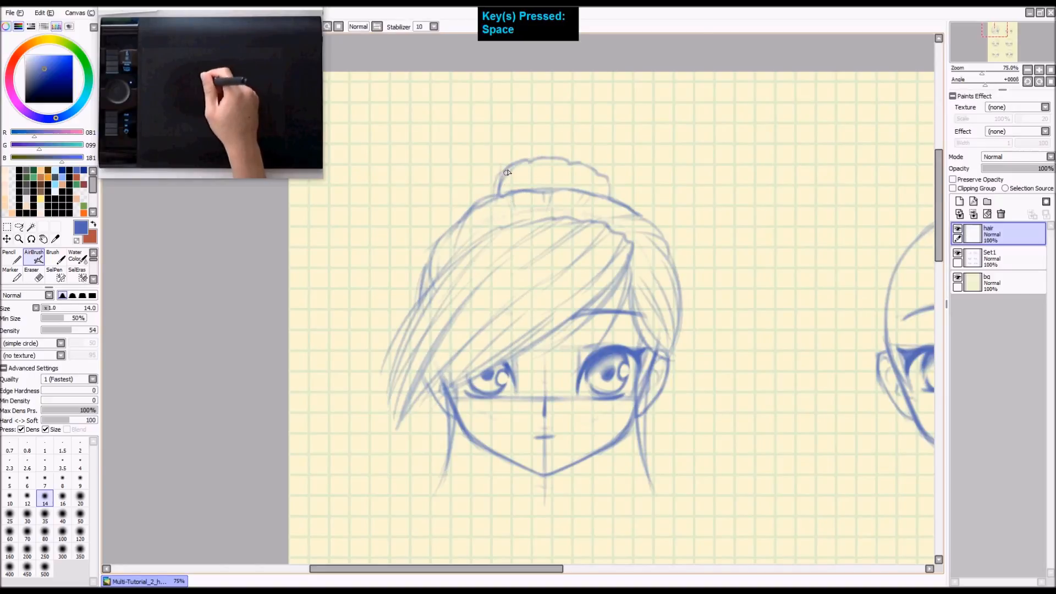
mouse_move(529, 160)
mouse_down()
mouse_move(539, 185)
mouse_move(532, 159)
mouse_move(578, 162)
mouse_move(596, 190)
mouse_move(510, 197)
mouse_up()
scroll(596, 196, down, 1)
drag(556, 283, 553, 201)
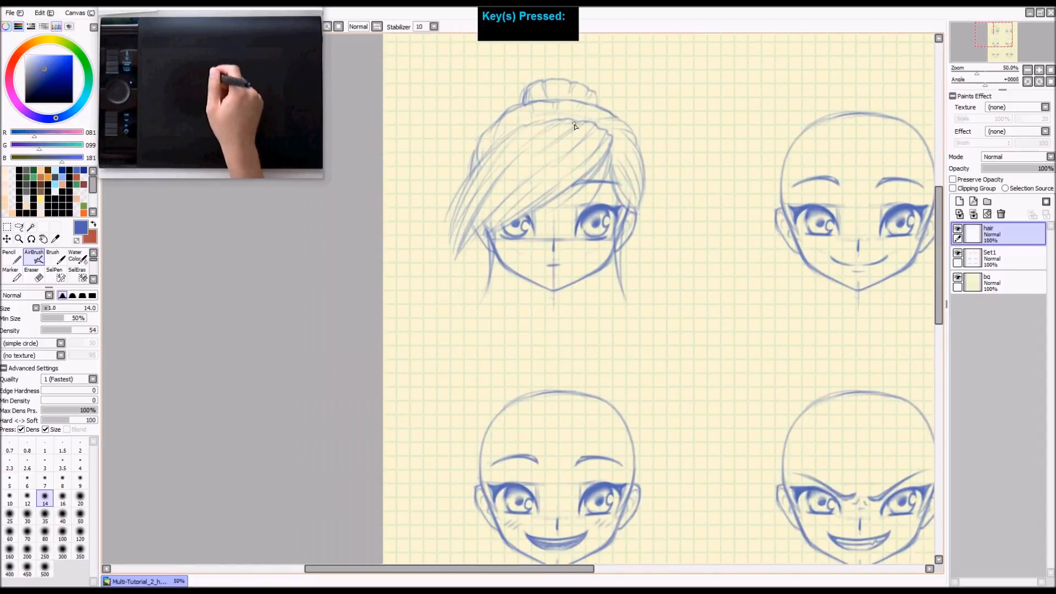
scroll(573, 118, down, 1)
mouse_move(570, 132)
mouse_down()
mouse_move(567, 175)
mouse_move(554, 173)
mouse_move(571, 168)
mouse_move(555, 174)
mouse_move(543, 145)
mouse_move(557, 140)
mouse_move(562, 173)
mouse_move(564, 142)
mouse_move(589, 159)
mouse_move(485, 331)
mouse_up()
key(ctrl+z)
key(ctrl+z)
key(ctrl+z)
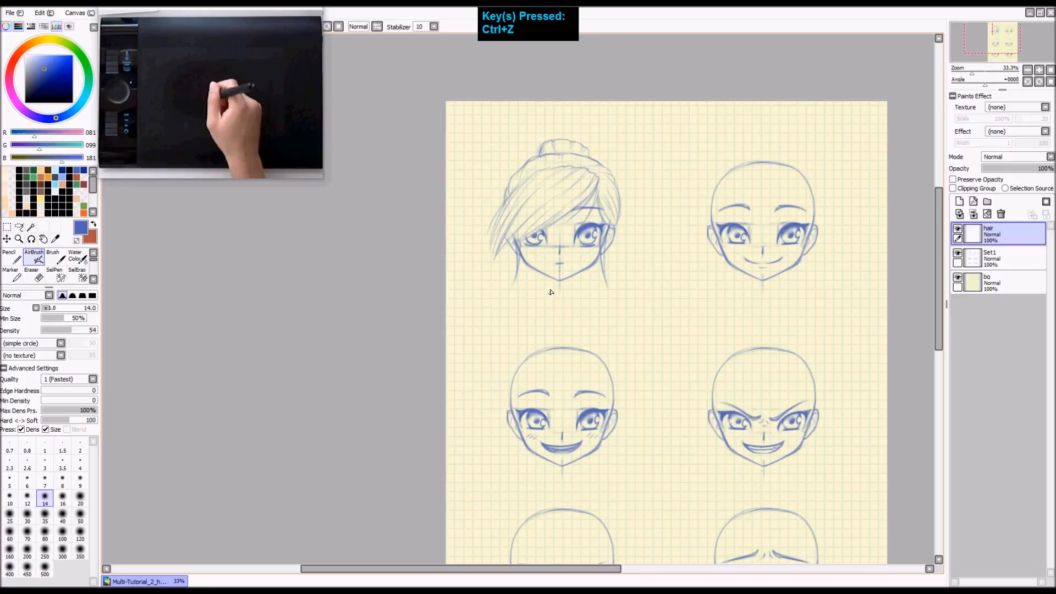
drag(554, 280, 511, 331)
key(space)
mouse_move(517, 287)
mouse_down()
mouse_move(542, 245)
mouse_move(516, 279)
mouse_up()
scroll(540, 231, up, 1)
key(space)
key(ctrl+z)
Step: Sketch a ponytail hanging from behind the first face's left jaw, tapering to a point above the face below
drag(600, 273, 549, 324)
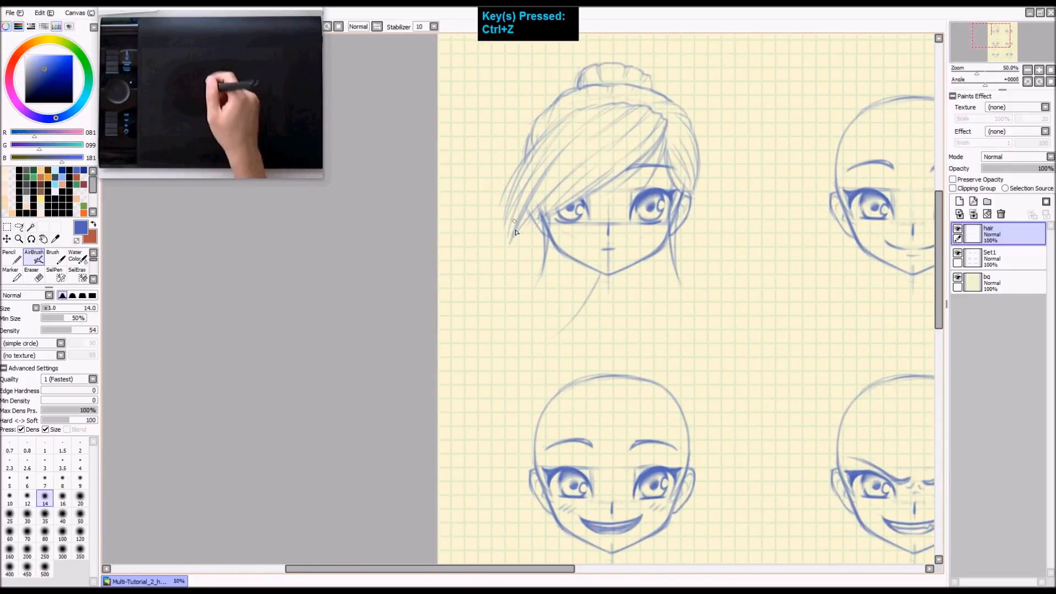
drag(525, 231, 495, 325)
key(ctrl+z)
drag(536, 223, 512, 336)
drag(524, 260, 520, 363)
key(ctrl+z)
mouse_move(528, 253)
mouse_down()
mouse_move(533, 376)
mouse_move(557, 301)
mouse_up()
mouse_move(532, 377)
mouse_down()
mouse_move(576, 277)
mouse_move(541, 363)
mouse_up()
drag(575, 298, 545, 350)
mouse_move(582, 271)
mouse_down()
mouse_move(567, 317)
mouse_move(542, 334)
mouse_up()
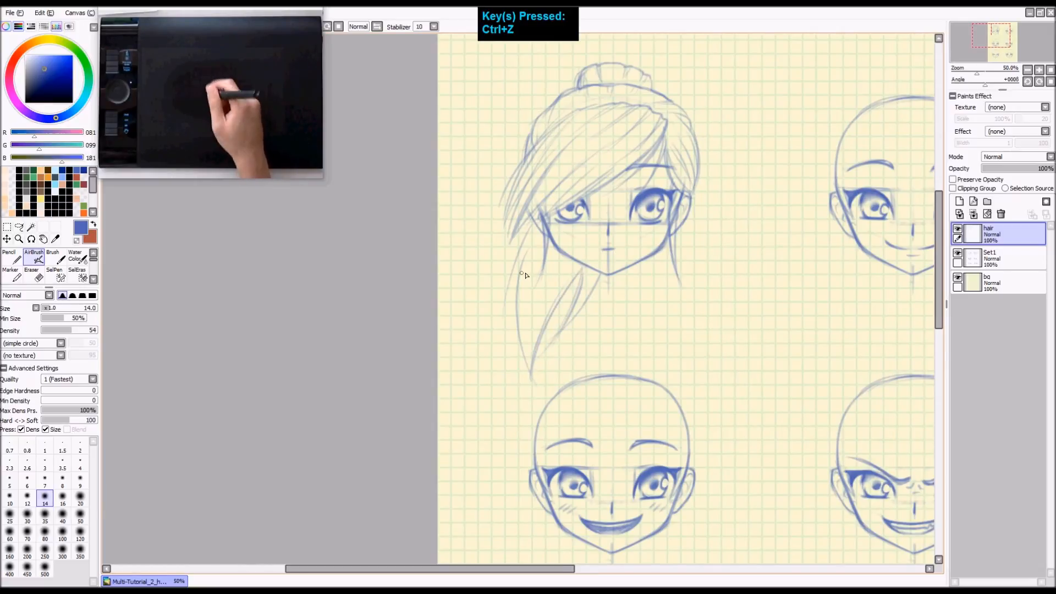
Step: Draw curved strand lines inside the ponytail, running up from its pointed tip toward the jaw
key(ctrl+z)
mouse_move(529, 228)
mouse_down()
mouse_move(495, 344)
mouse_move(539, 276)
mouse_up()
mouse_move(532, 365)
mouse_down()
mouse_move(552, 267)
mouse_move(526, 354)
mouse_move(534, 300)
mouse_up()
key(ctrl+z)
key(ctrl+z)
mouse_move(532, 377)
mouse_down()
mouse_move(549, 282)
mouse_move(550, 301)
mouse_move(528, 297)
mouse_up()
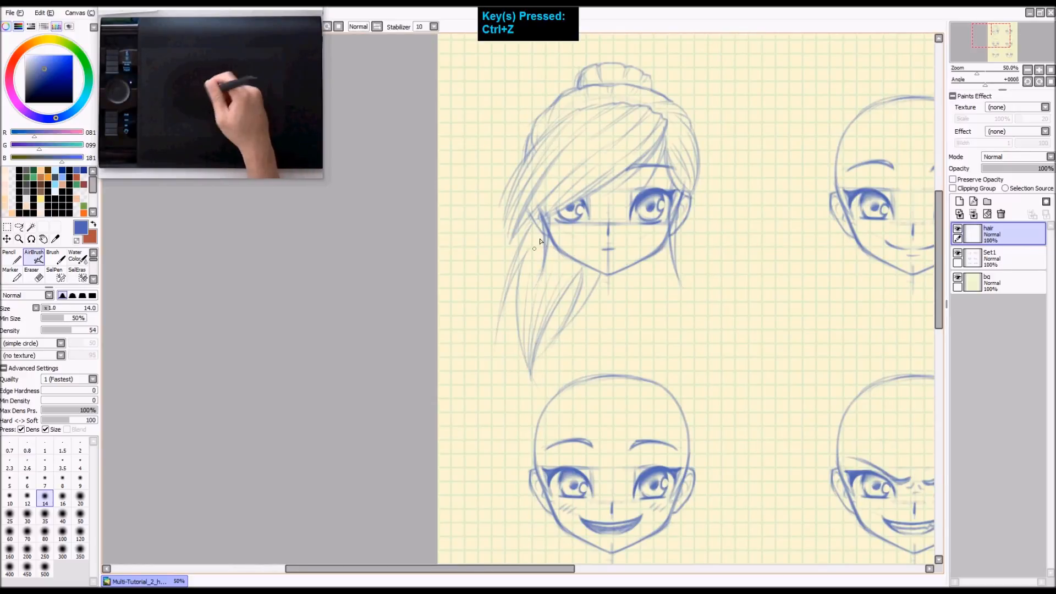
key(ctrl+z)
key(ctrl+z)
drag(530, 363, 527, 267)
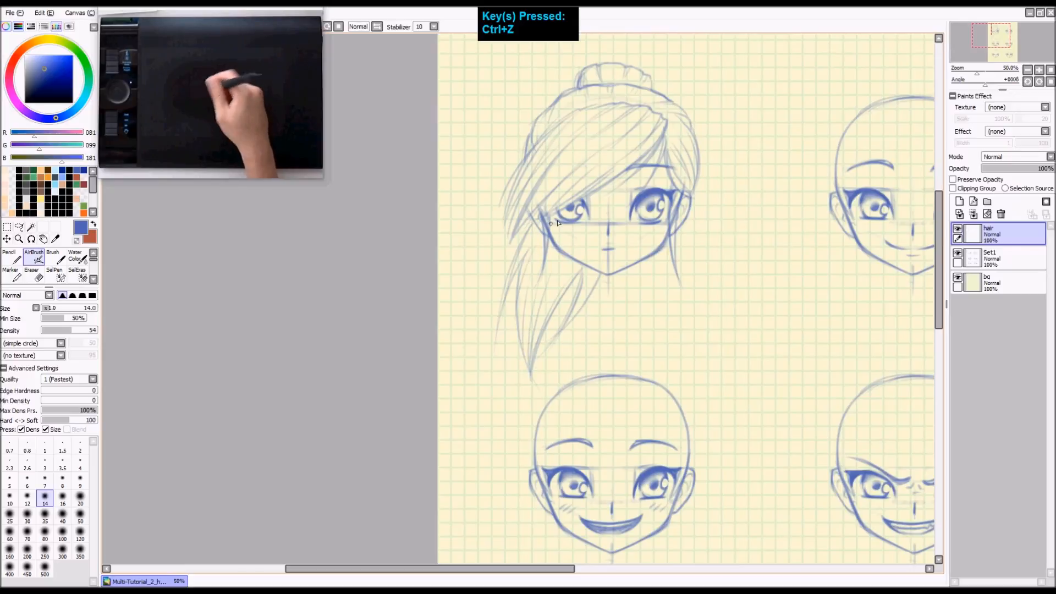
Step: Sketch a loose lock along the ponytail's outer left edge, starting beneath the fringe beside the ear
drag(548, 232, 542, 246)
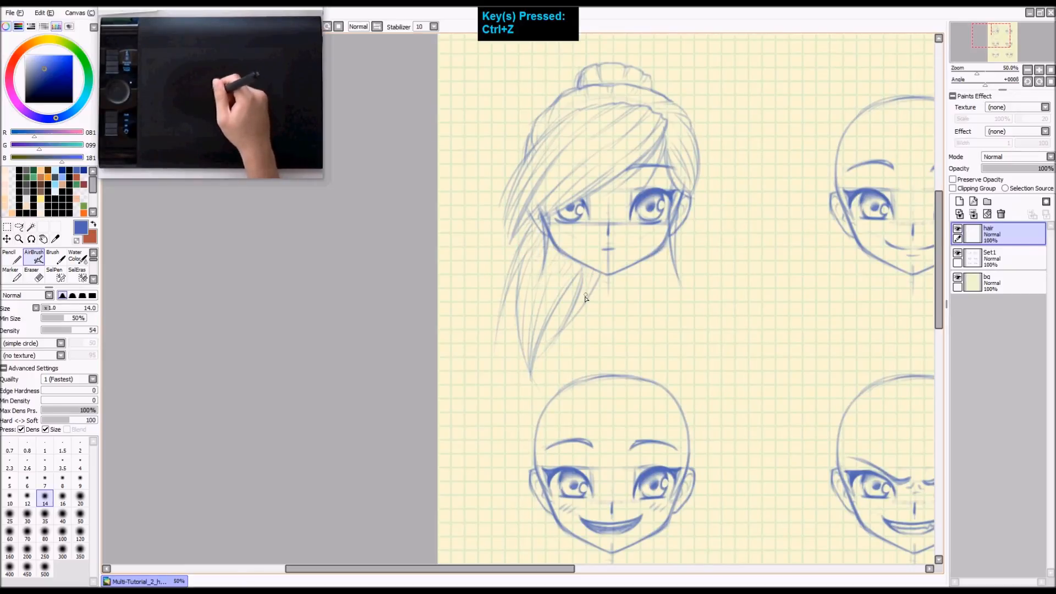
key(ctrl+z)
drag(531, 226, 496, 351)
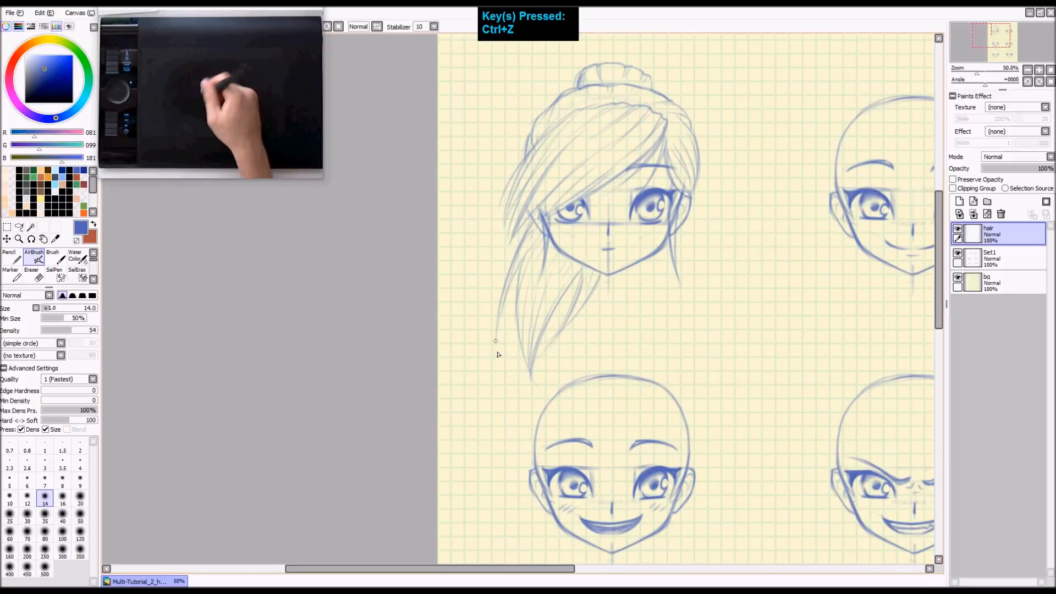
drag(535, 218, 498, 322)
Step: On the second, smiling face, sketch the parting down from the crown and the start of a fringe sweeping toward the left eyebrow
drag(685, 260, 461, 286)
drag(767, 205, 638, 238)
scroll(659, 188, up, 1)
mouse_move(654, 135)
mouse_down()
mouse_move(671, 174)
mouse_move(598, 230)
mouse_up()
drag(672, 175, 593, 239)
key(ctrl+z)
drag(672, 176, 591, 242)
drag(648, 194, 601, 228)
drag(645, 190, 578, 229)
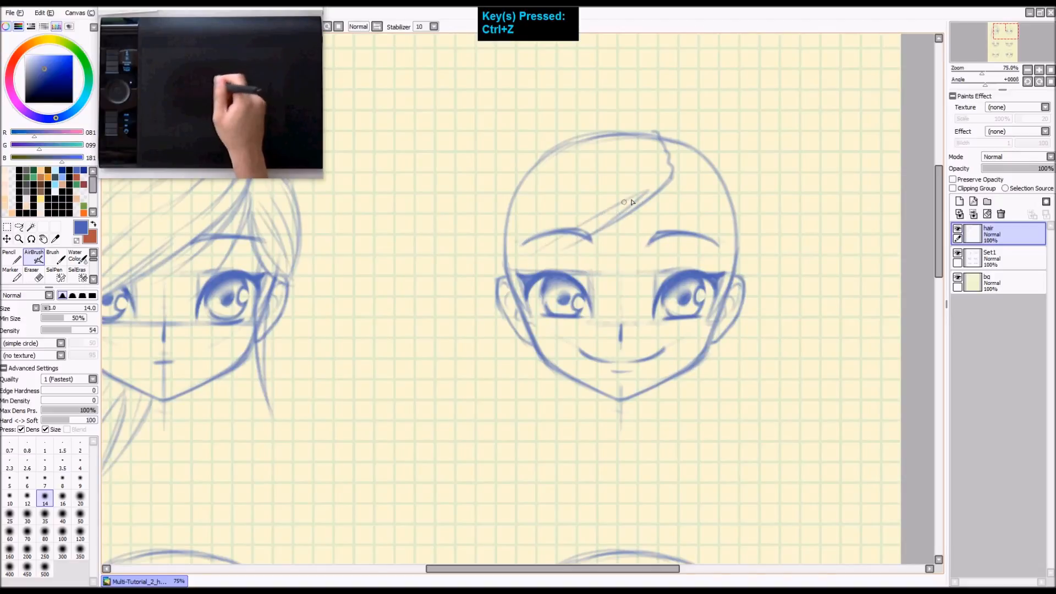
Step: Extend the second face's fringe past the left eye and sketch long tapering side locks over the left ear and cheek
drag(648, 190, 537, 269)
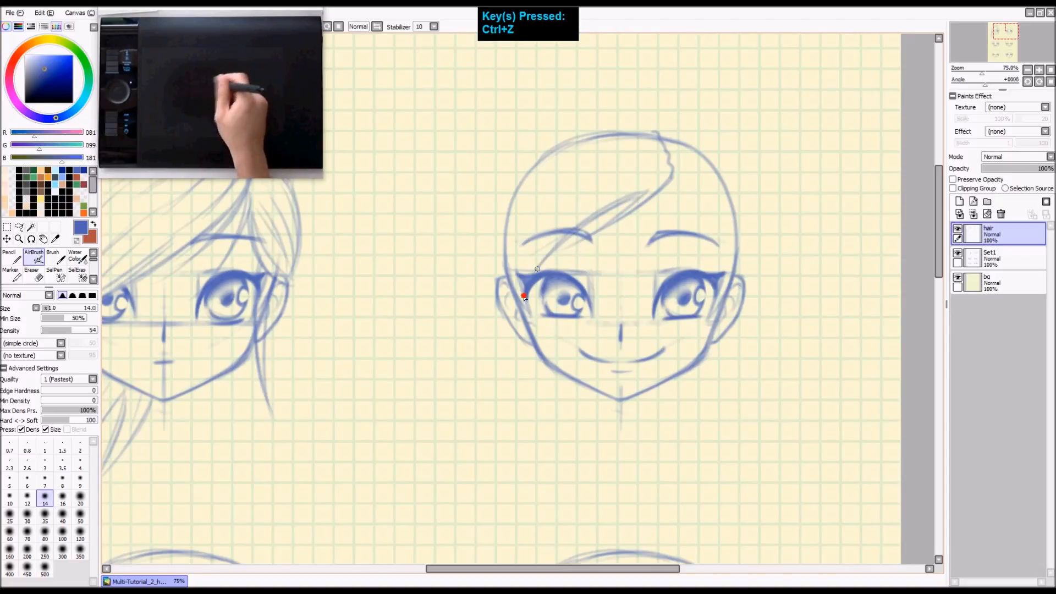
drag(610, 208, 529, 370)
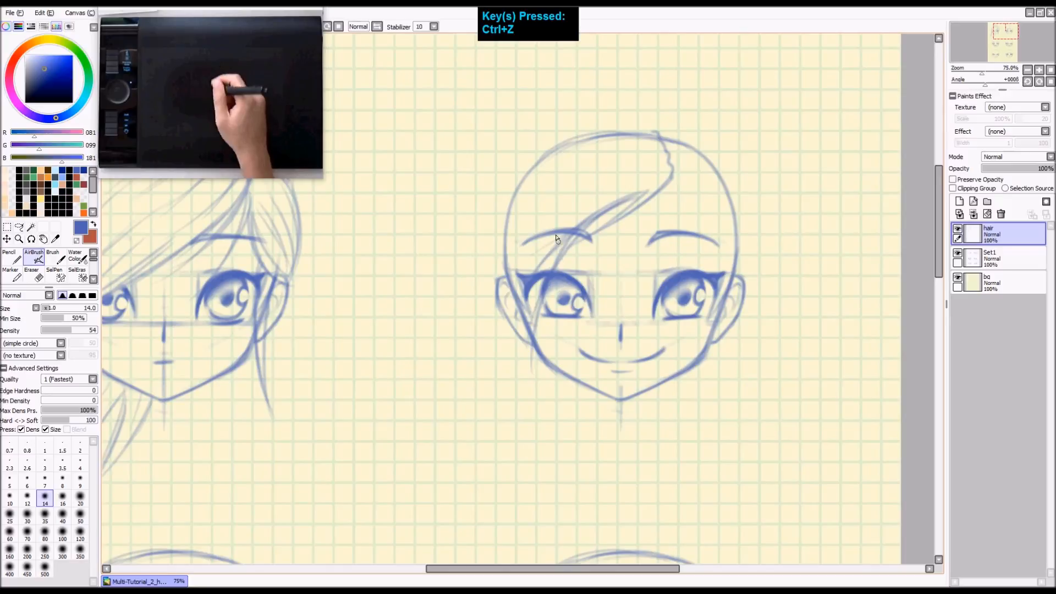
drag(561, 247, 536, 404)
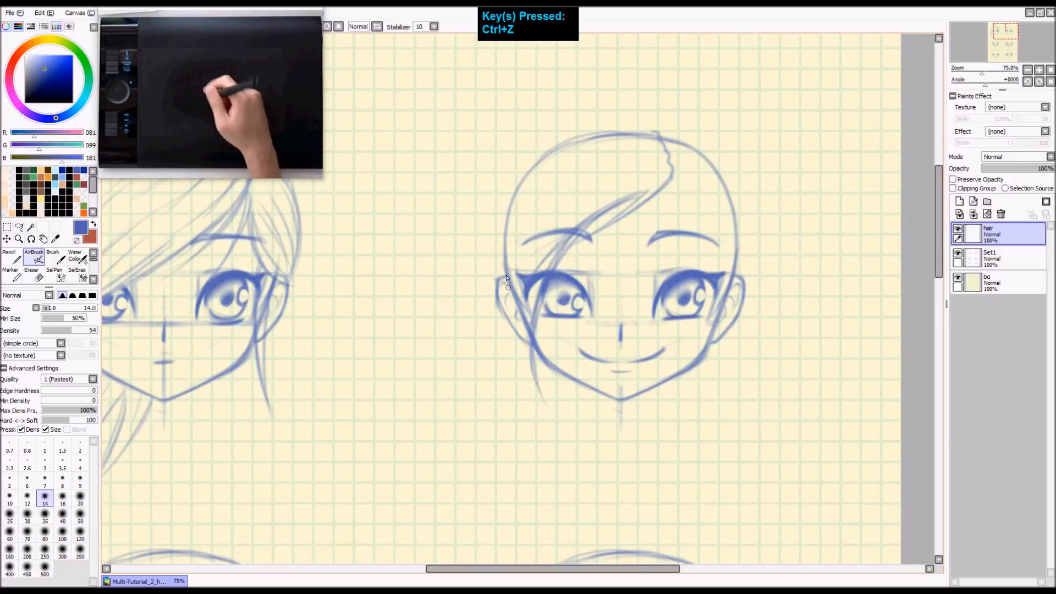
mouse_move(505, 258)
mouse_down()
mouse_move(493, 360)
mouse_move(530, 385)
mouse_up()
drag(511, 292, 544, 400)
drag(501, 310, 550, 411)
key(ctrl+z)
drag(511, 294, 537, 406)
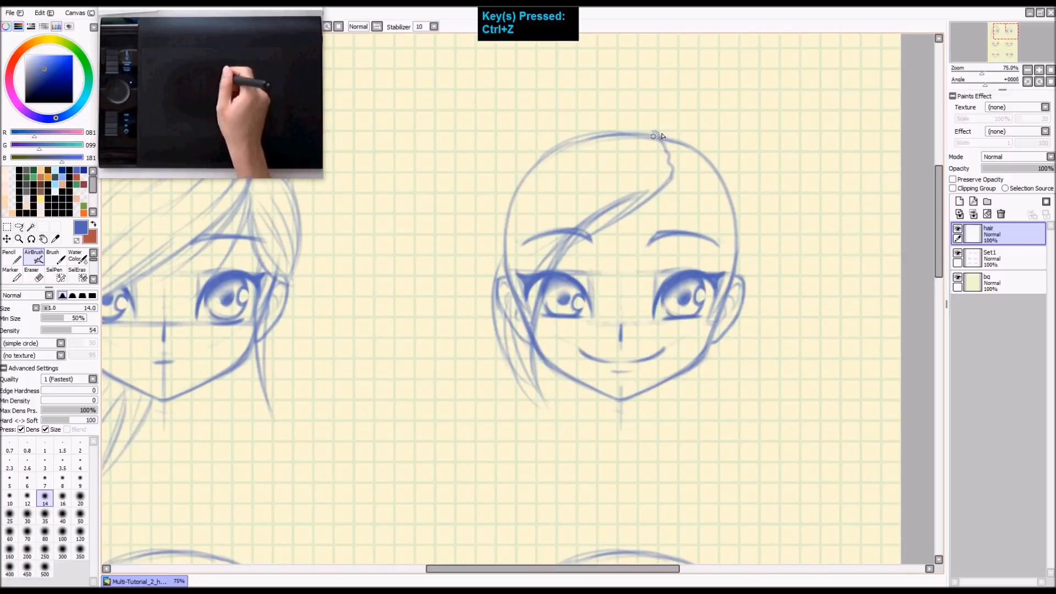
Step: Sketch the second head's outer hair outline from the crown down the left side to cheek level, outside the skull line
mouse_move(598, 137)
mouse_down()
mouse_move(613, 165)
mouse_move(654, 148)
mouse_move(611, 140)
mouse_move(536, 158)
mouse_move(503, 231)
mouse_up()
drag(531, 177, 490, 322)
key(ctrl+z)
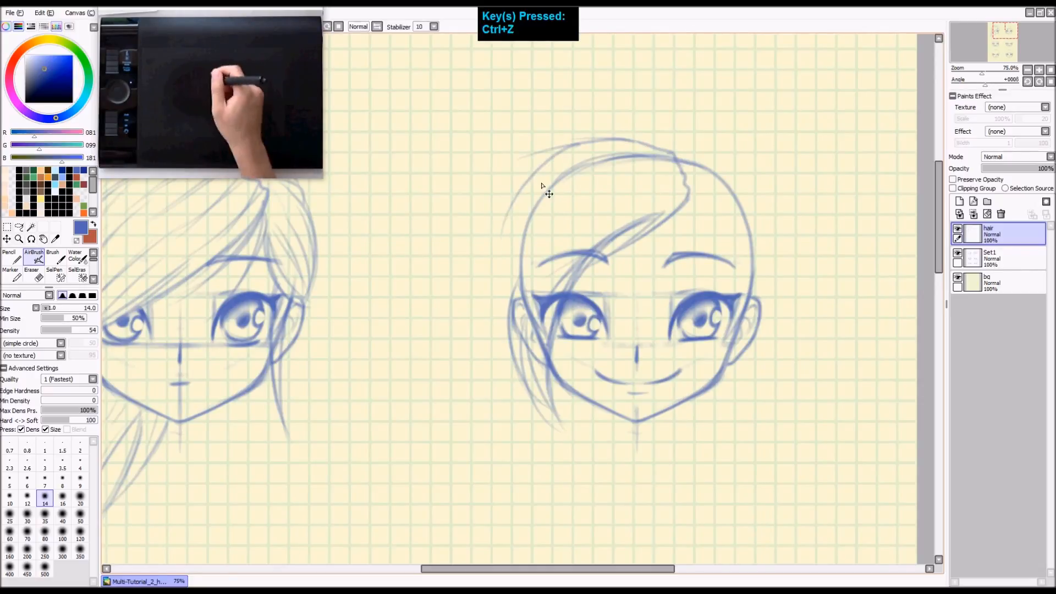
drag(553, 156, 487, 295)
drag(522, 184, 493, 364)
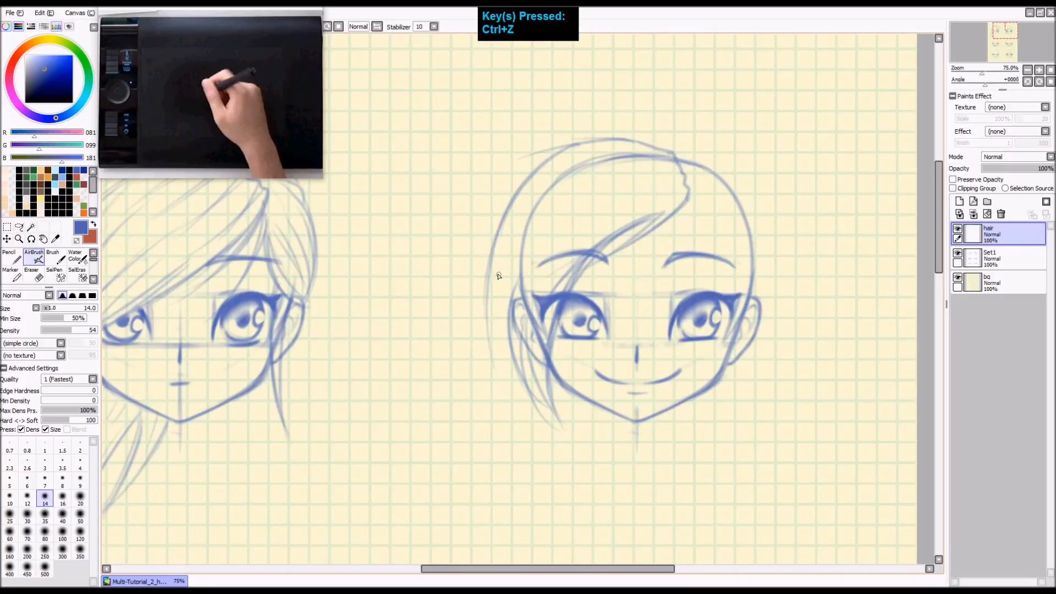
key(ctrl+z)
drag(514, 203, 473, 351)
Step: Fill the second face's left side hair with inner strands between the outer outline and the side locks over the ear
mouse_move(501, 221)
mouse_down()
mouse_move(486, 272)
mouse_move(480, 375)
mouse_move(546, 222)
mouse_up()
mouse_move(479, 361)
mouse_down()
mouse_move(497, 286)
mouse_move(580, 200)
mouse_move(556, 210)
mouse_up()
mouse_move(512, 392)
mouse_down()
mouse_move(511, 266)
mouse_move(502, 369)
mouse_up()
key(ctrl+z)
drag(512, 283, 525, 388)
drag(482, 299, 528, 214)
Step: Add strand lines sweeping from the second head's parting across the top toward its left side
mouse_move(674, 153)
mouse_down()
mouse_move(561, 178)
mouse_move(570, 160)
mouse_move(555, 170)
mouse_up()
drag(644, 144, 543, 171)
drag(666, 158, 591, 179)
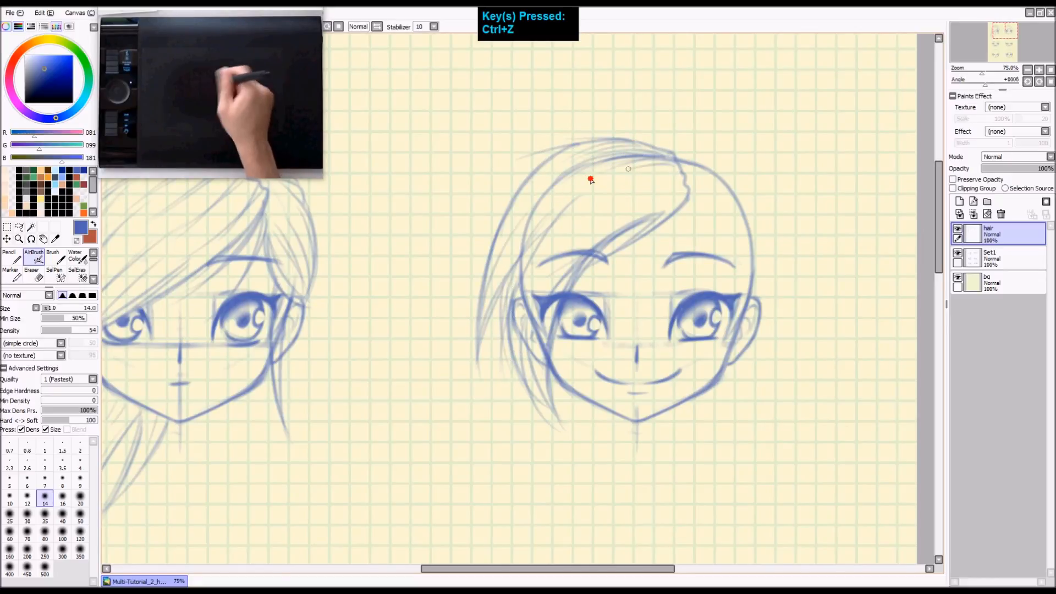
mouse_move(680, 179)
mouse_down()
mouse_move(609, 205)
mouse_move(636, 187)
mouse_move(590, 198)
mouse_up()
key(ctrl+z)
mouse_move(702, 171)
mouse_down()
mouse_move(617, 167)
mouse_move(644, 146)
mouse_move(668, 179)
mouse_up()
key(ctrl+z)
Step: Sketch the second head's outer hair outline from the parting over the crown and down the right side beyond the ear
drag(585, 137, 652, 158)
key(ctrl+z)
drag(594, 136, 683, 189)
mouse_move(625, 144)
mouse_down()
mouse_move(689, 207)
mouse_move(702, 302)
mouse_up()
key(ctrl+z)
drag(689, 211, 693, 352)
key(ctrl+z)
drag(684, 196, 706, 333)
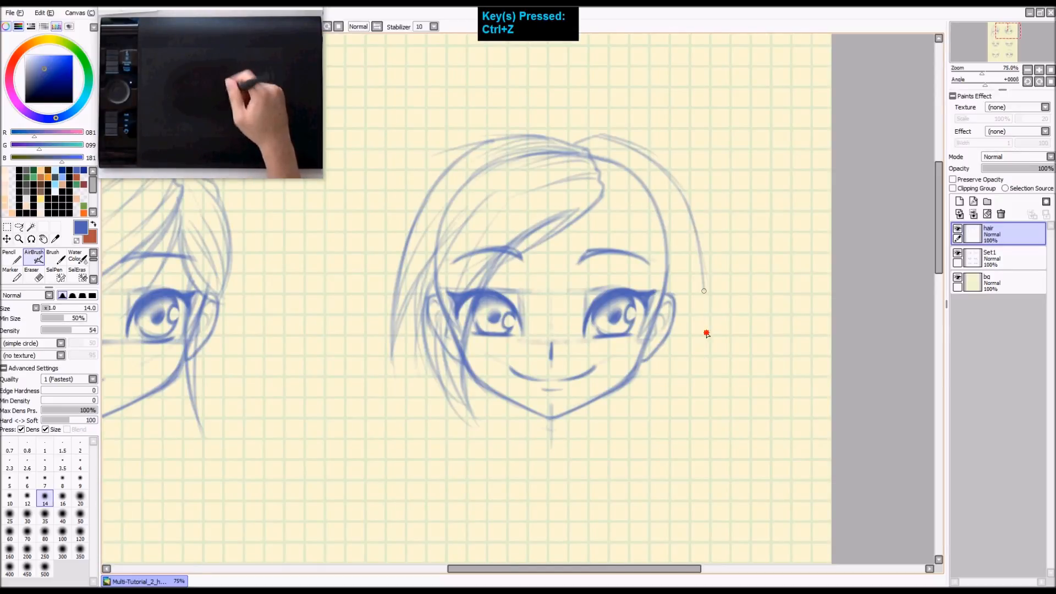
drag(694, 231, 705, 386)
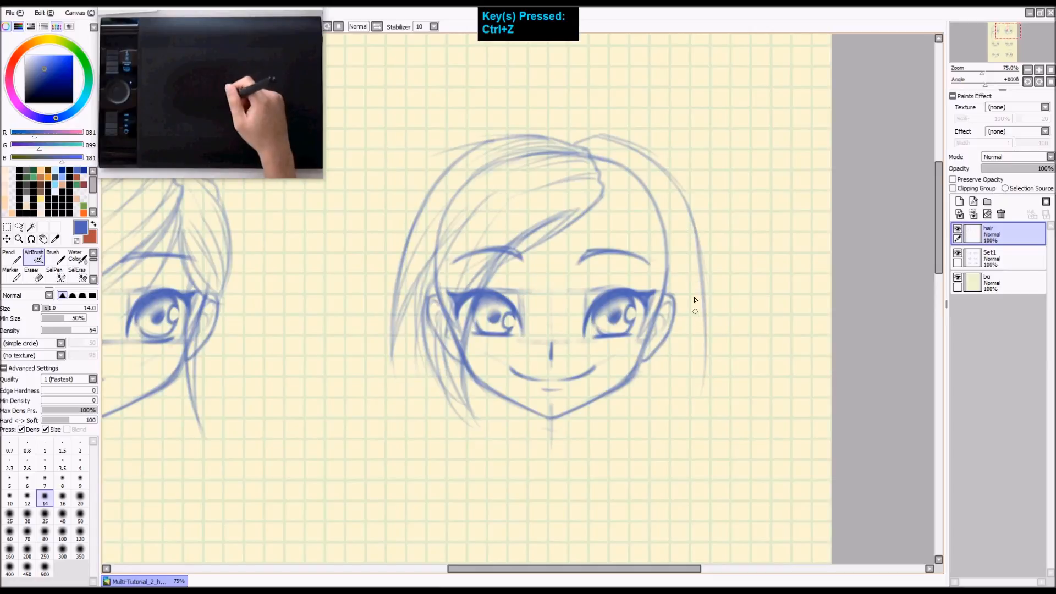
key(ctrl+z)
Step: Extend the second head's right hair outline down to cheek level, ending in a tapered tip
mouse_move(678, 186)
mouse_down()
mouse_move(698, 360)
mouse_move(700, 250)
mouse_move(696, 364)
mouse_up()
key(ctrl+z)
drag(695, 241, 697, 371)
key(ctrl+z)
drag(697, 238, 698, 341)
drag(695, 263, 697, 381)
drag(692, 259, 697, 371)
key(ctrl+z)
Step: Add inner locks between the right ear and the outer outline of the second head, curving in toward the jaw
mouse_move(692, 265)
mouse_down()
mouse_move(699, 378)
mouse_move(679, 356)
mouse_up()
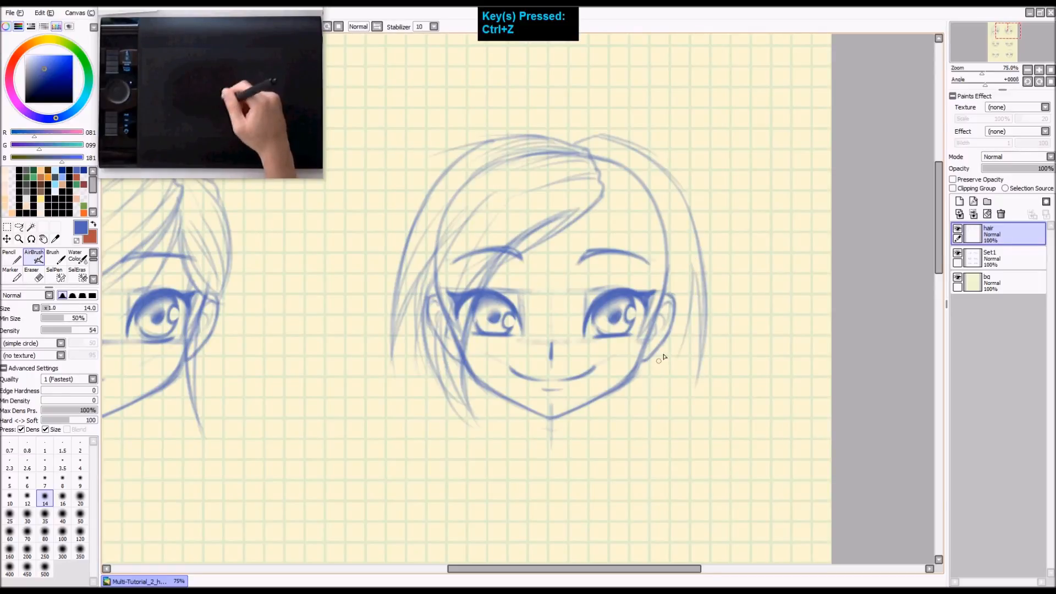
key(ctrl+z)
mouse_move(695, 270)
mouse_down()
mouse_move(670, 384)
mouse_move(659, 390)
mouse_up()
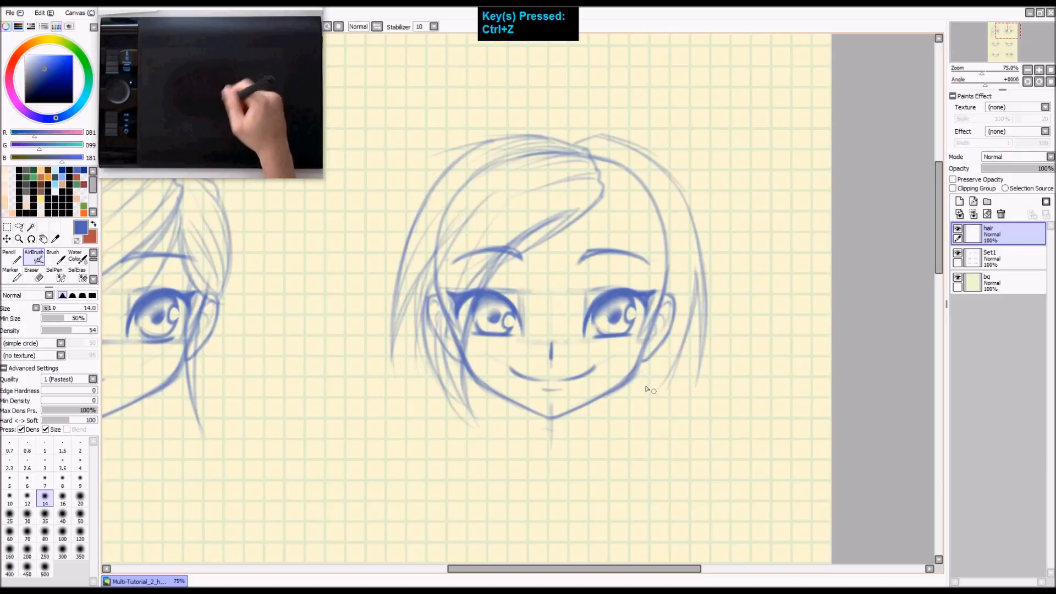
drag(680, 274, 664, 382)
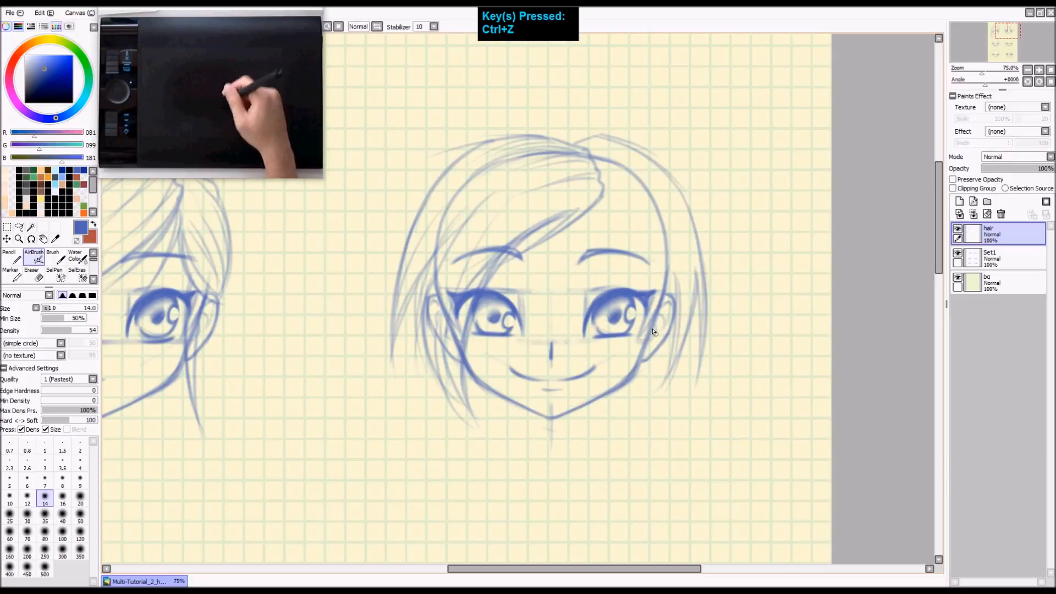
Step: Sketch fringe strands from the second face's parting between the eyes and a lock curving past the right eye's outer corner
drag(603, 198, 599, 245)
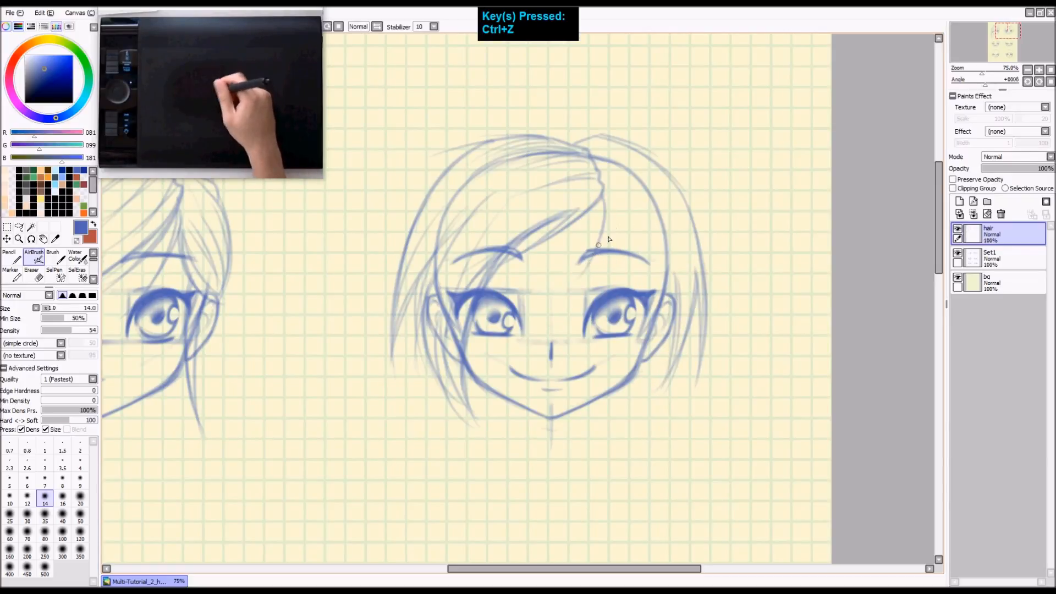
drag(604, 199, 554, 305)
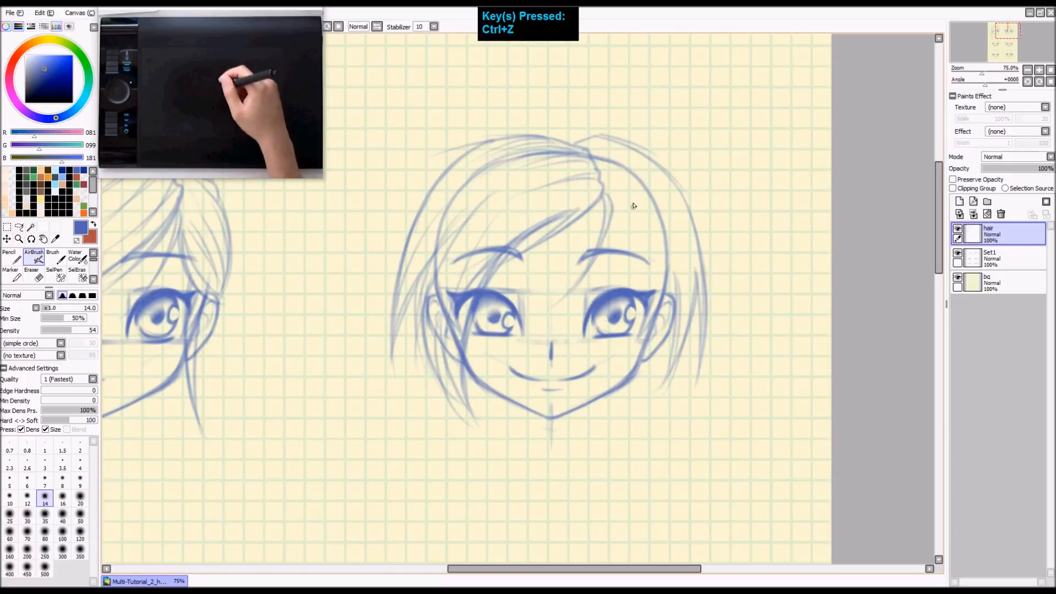
drag(612, 199, 639, 299)
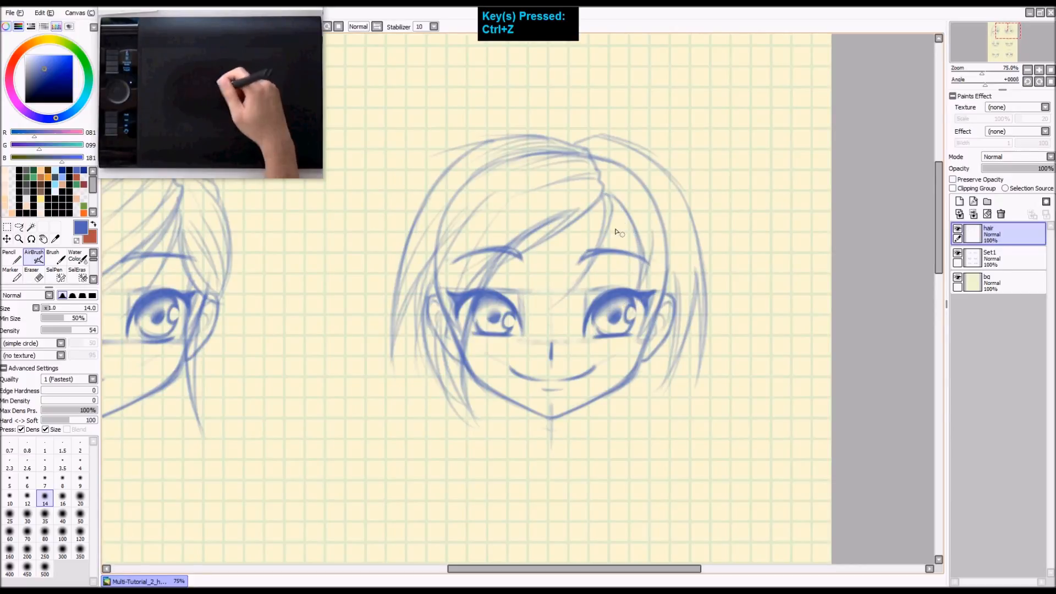
drag(647, 297, 641, 340)
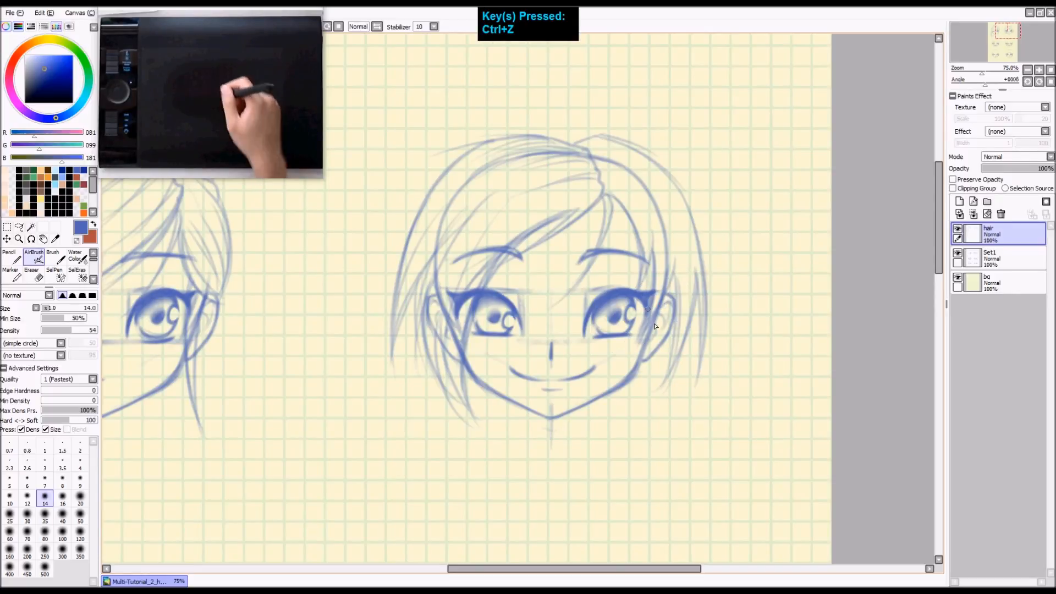
key(space)
drag(654, 326, 648, 315)
drag(684, 279, 674, 358)
key(ctrl+z)
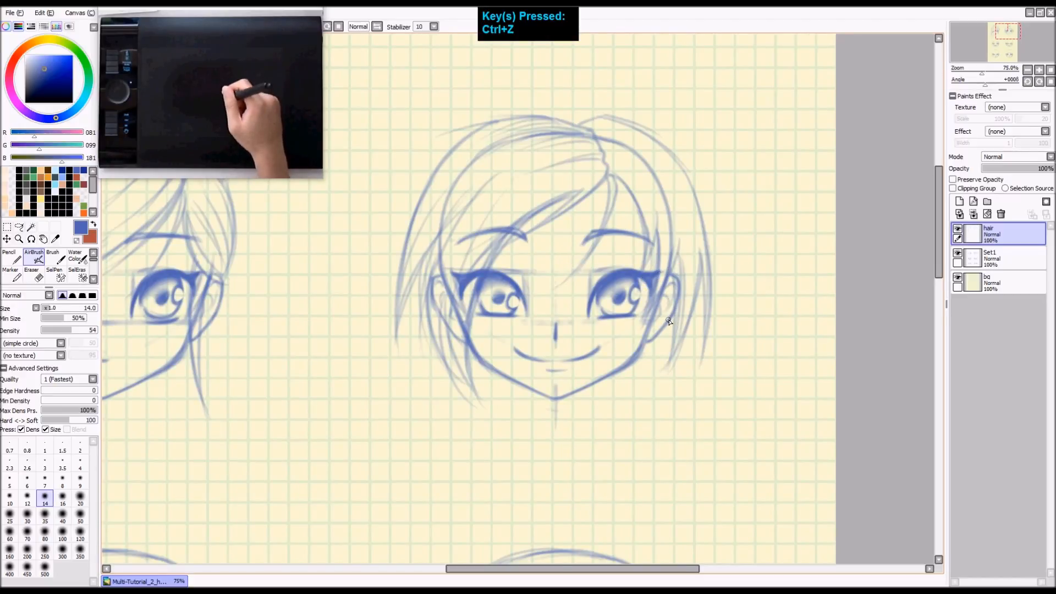
key(b)
key(ctrl+z)
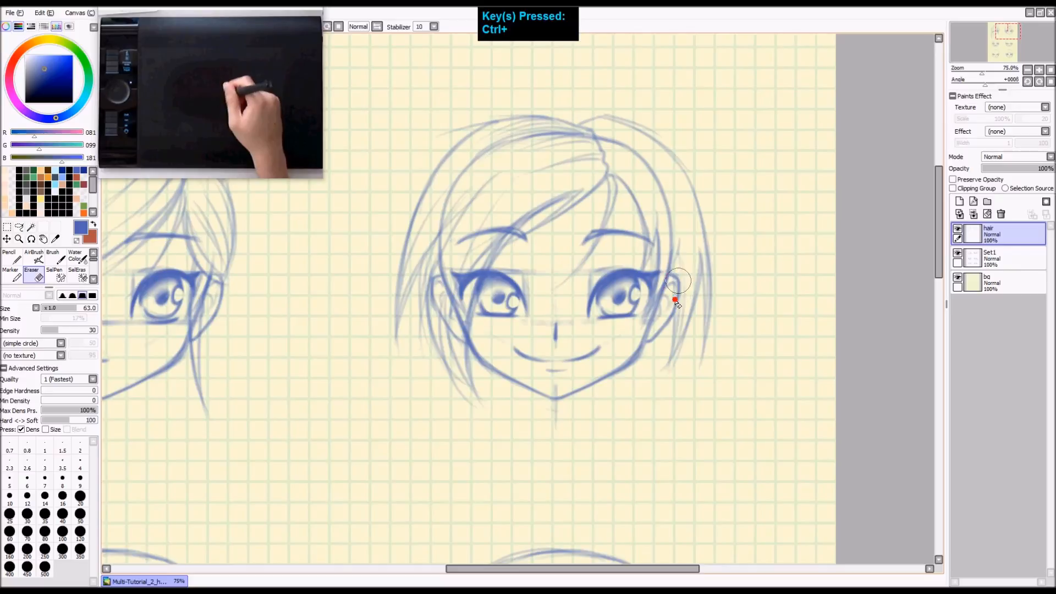
key(a)
drag(676, 282, 671, 349)
key(ctrl+z)
drag(670, 280, 666, 346)
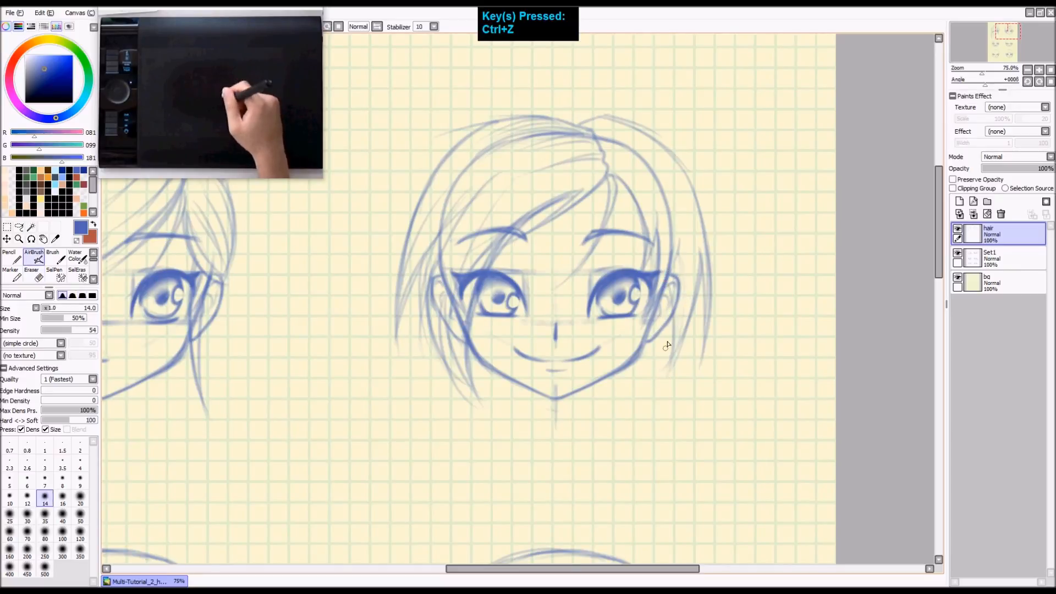
Step: Erase the second head's skull outline and left ear where hair covers them on the Set1 layer, using eraser size 91
click(981, 270)
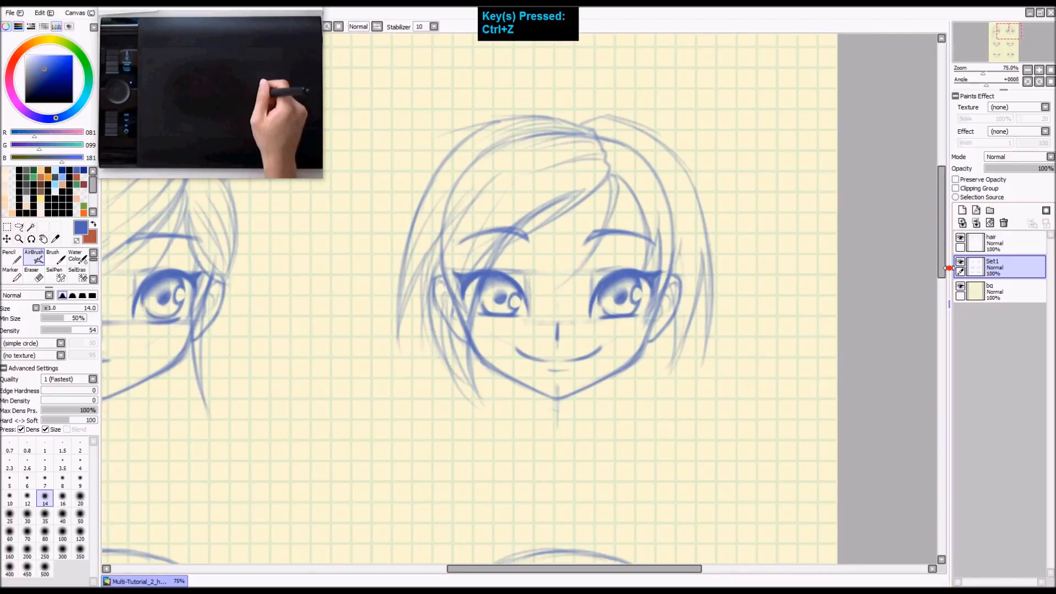
drag(949, 265, 944, 265)
key(e)
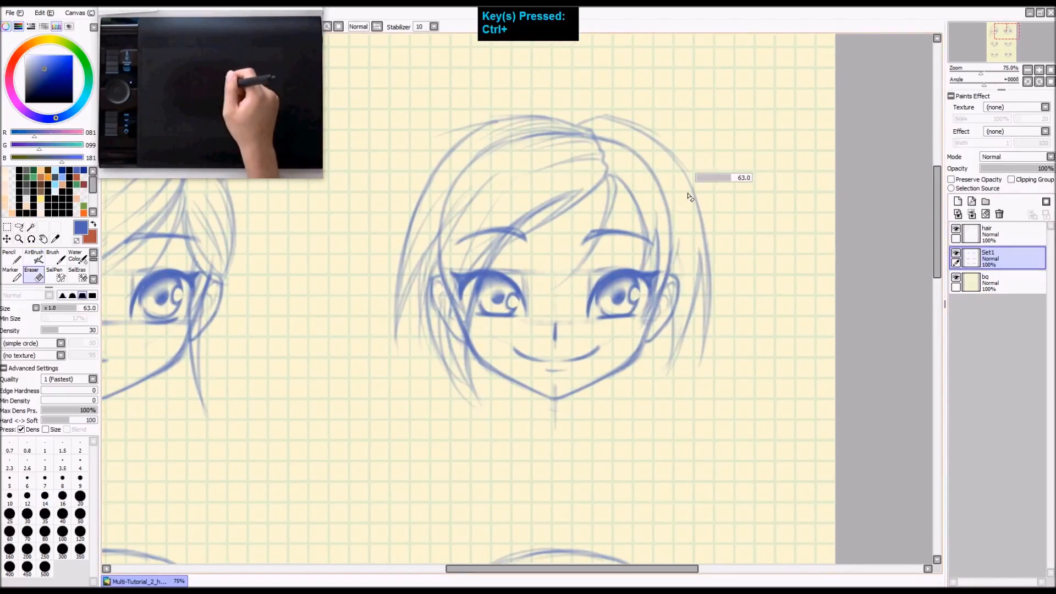
mouse_move(674, 268)
mouse_down()
mouse_move(651, 172)
mouse_move(663, 176)
mouse_move(568, 130)
mouse_move(444, 217)
mouse_move(424, 297)
mouse_move(443, 305)
mouse_move(444, 341)
mouse_move(437, 303)
mouse_move(446, 330)
mouse_up()
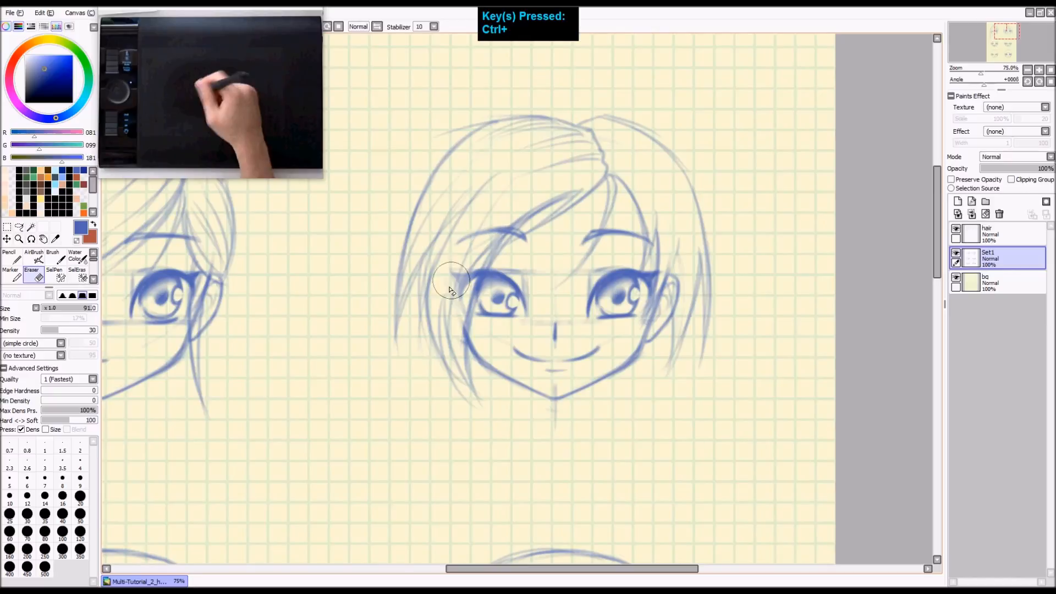
Step: Add short strands on the hair layer fanning out from the second head's parting across the crown
click(990, 234)
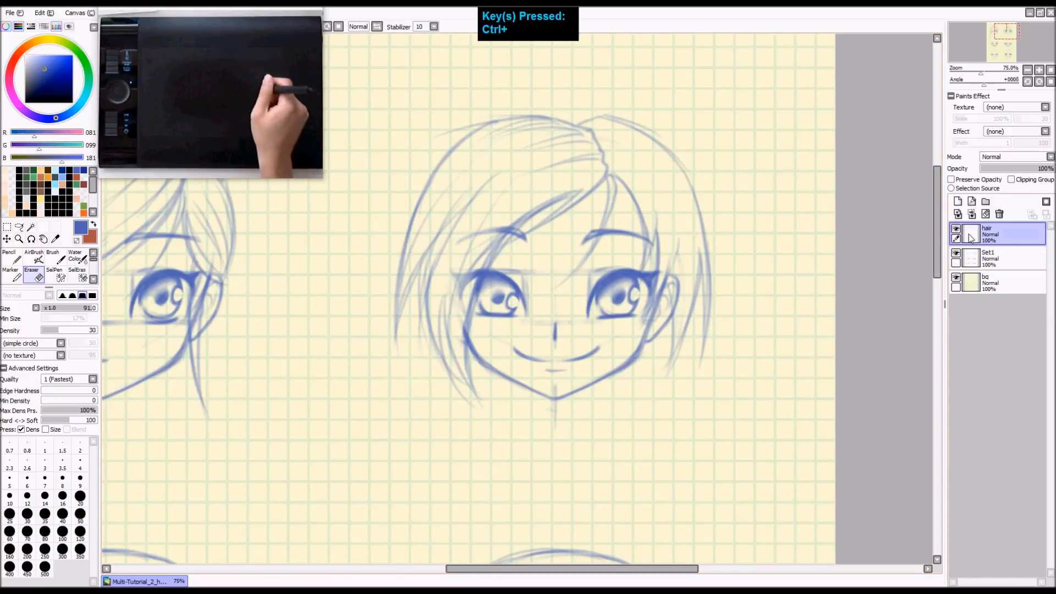
key(a)
mouse_move(680, 221)
mouse_down()
mouse_move(663, 296)
mouse_move(619, 324)
mouse_up()
key(ctrl+z)
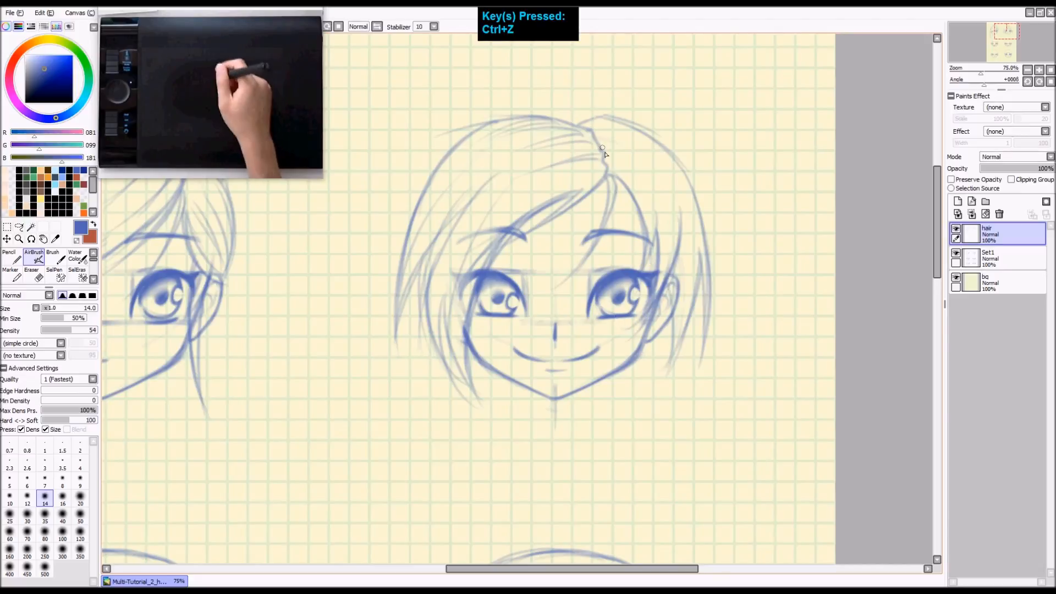
mouse_move(603, 179)
mouse_down()
mouse_move(568, 131)
mouse_move(601, 180)
mouse_move(568, 132)
mouse_move(601, 170)
mouse_up()
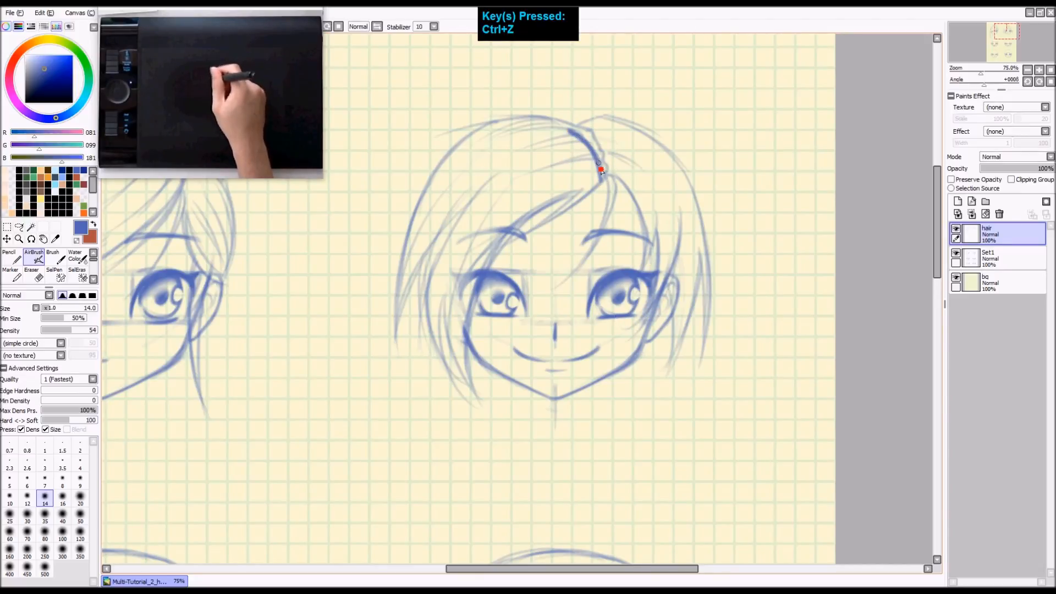
key(ctrl+z)
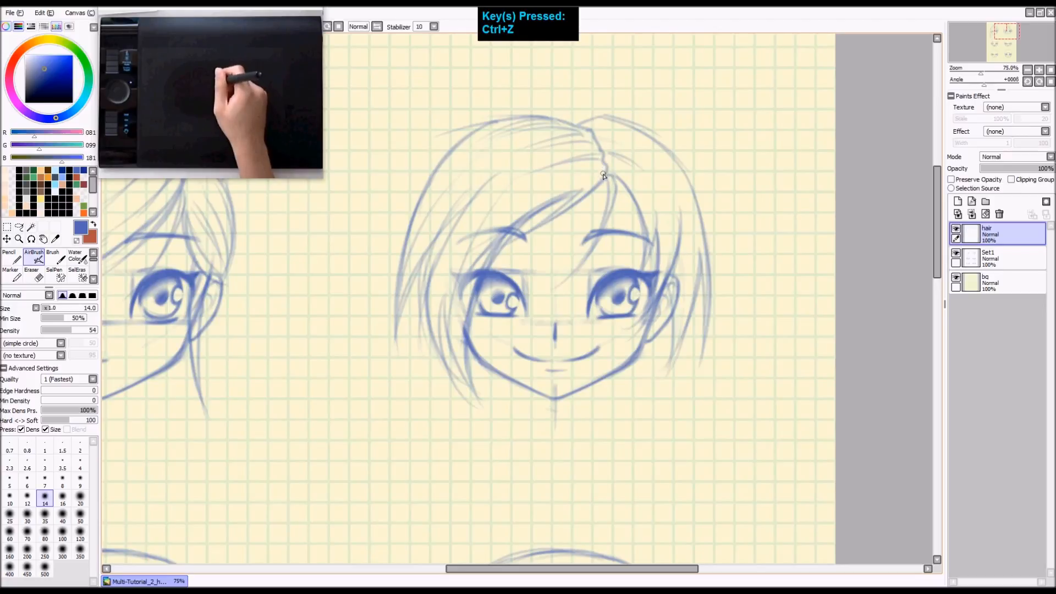
mouse_move(603, 178)
mouse_down()
mouse_move(582, 135)
mouse_move(565, 127)
mouse_move(537, 136)
mouse_up()
key(ctrl+z)
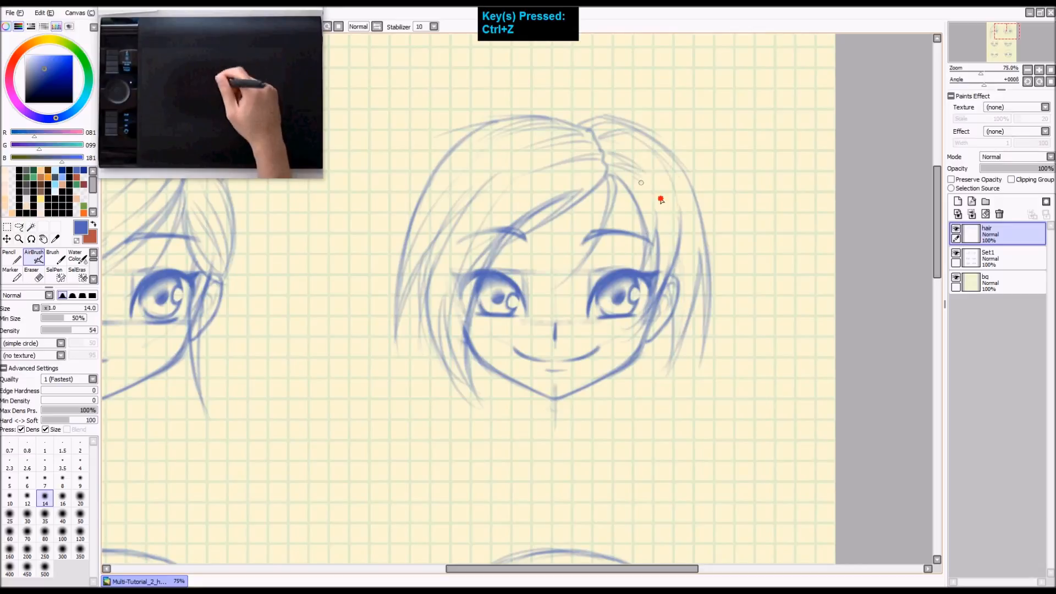
Step: Reinforce the second face's left side lock and the lock running past the right eye toward the jaw
drag(428, 278, 479, 402)
key(space)
drag(575, 351, 570, 303)
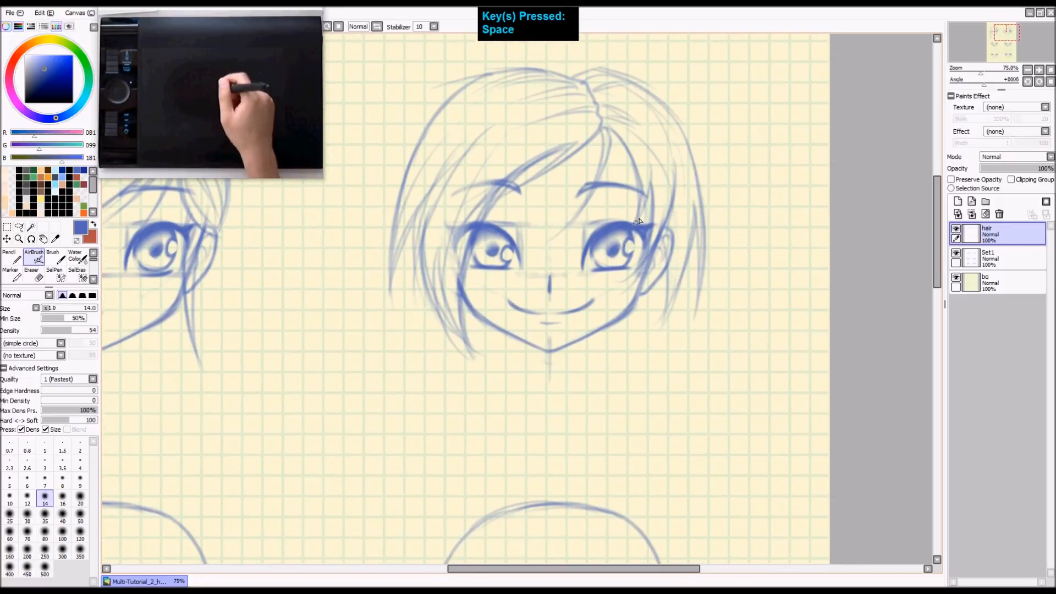
mouse_move(654, 192)
mouse_down()
mouse_move(625, 297)
mouse_move(616, 297)
mouse_up()
Step: Sketch pointed, outward-flicking hair tips below the second face's jaw on both sides of the chin
key(space)
drag(612, 337, 626, 313)
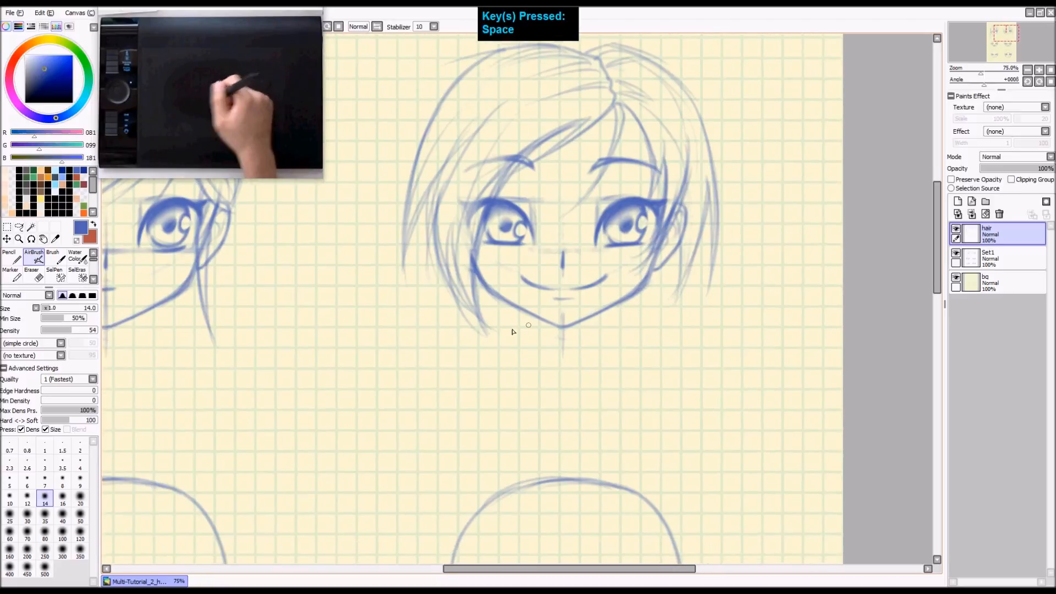
mouse_move(503, 302)
mouse_down()
mouse_move(500, 339)
mouse_move(511, 311)
mouse_move(498, 352)
mouse_move(513, 318)
mouse_move(496, 352)
mouse_move(530, 326)
mouse_move(481, 354)
mouse_up()
key(ctrl+z)
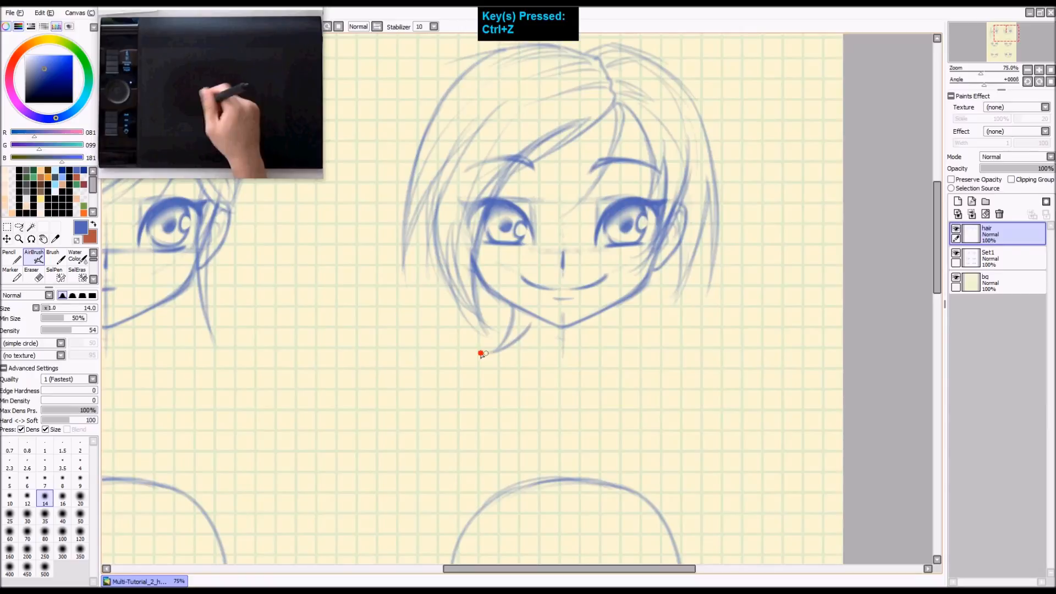
mouse_move(531, 322)
mouse_down()
mouse_move(529, 349)
mouse_move(536, 344)
mouse_up()
mouse_move(619, 303)
mouse_down()
mouse_move(646, 348)
mouse_move(601, 322)
mouse_move(645, 346)
mouse_up()
mouse_move(596, 319)
mouse_down()
mouse_move(592, 349)
mouse_move(603, 360)
mouse_up()
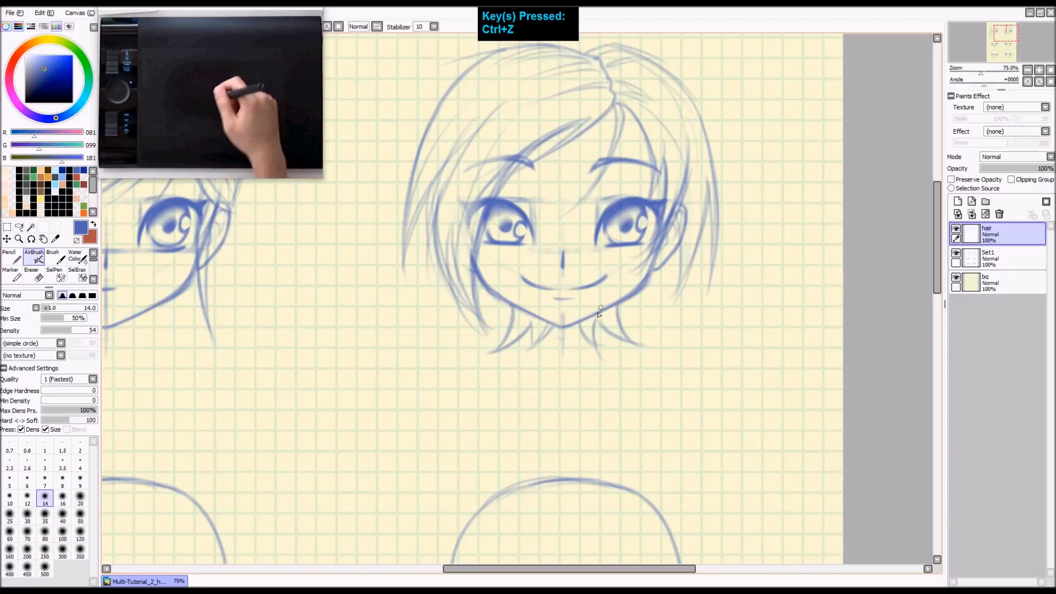
Step: Lasso the hair tips under the right side of the second face's jaw, transform them slightly outward and deselect
key(l)
mouse_move(587, 308)
mouse_down()
mouse_move(564, 329)
mouse_move(582, 365)
mouse_move(669, 347)
mouse_move(631, 292)
mouse_move(635, 321)
mouse_up()
key(ctrl+t)
key(Return)
key(ctrl+d)
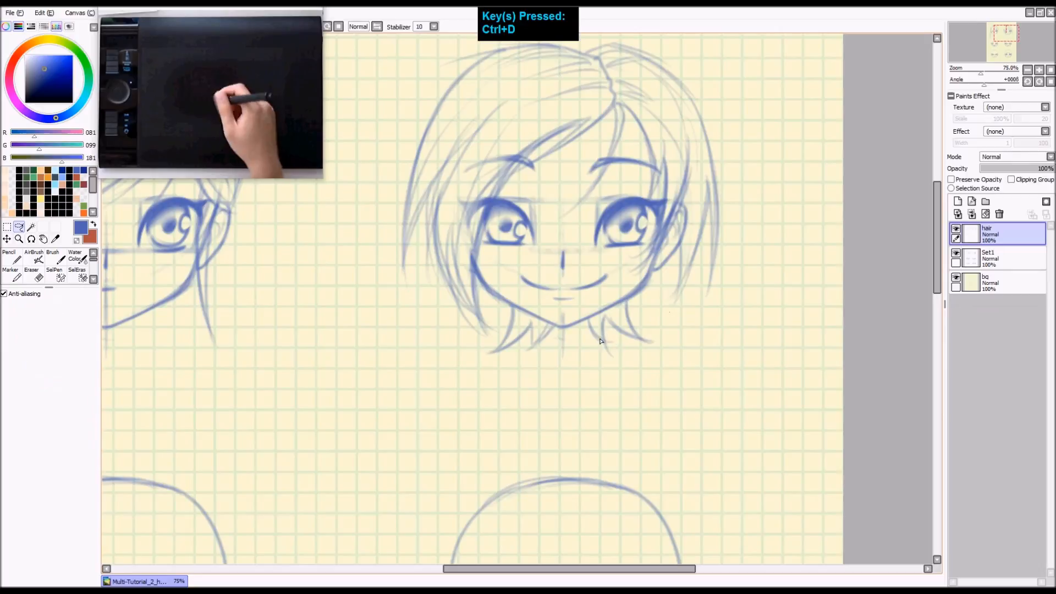
Step: Refine the second head's hair with extra strokes in the tips below the jaw and strands near the right ear
key(a)
key(ctrl+z)
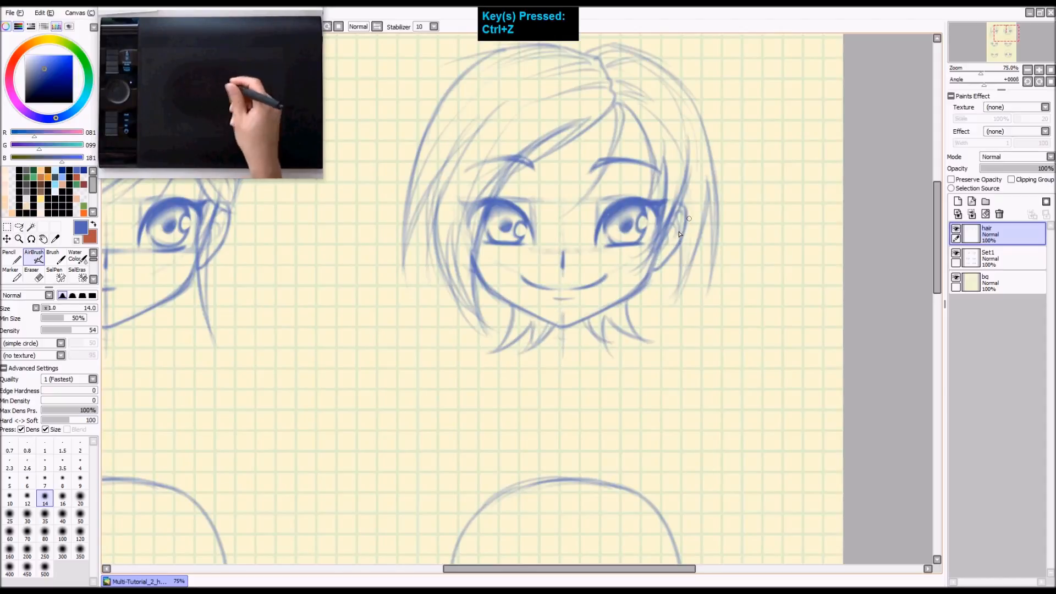
key(space)
drag(679, 234, 671, 286)
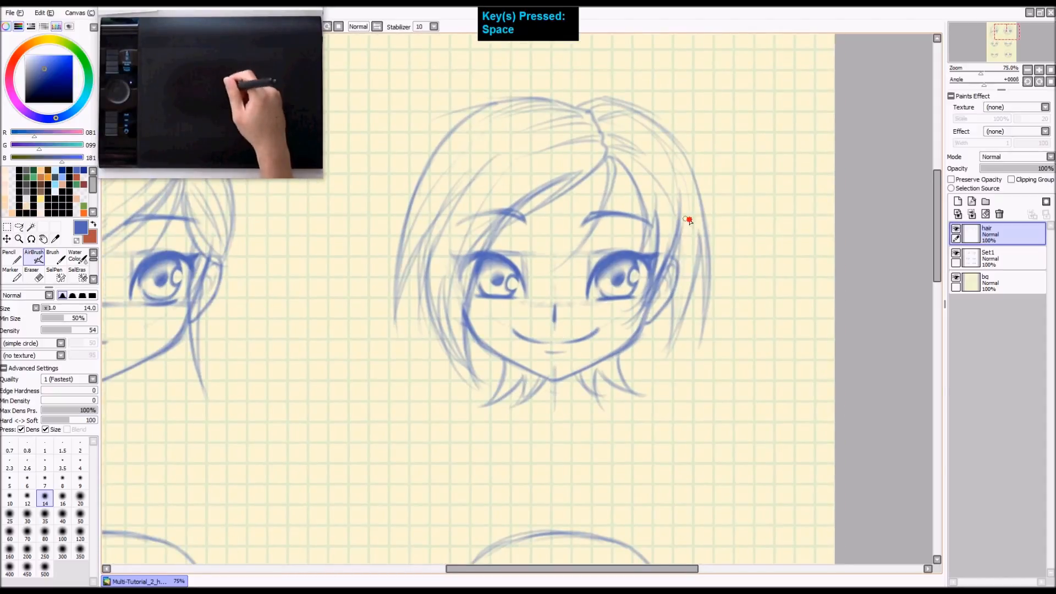
key(ctrl+shift+z)
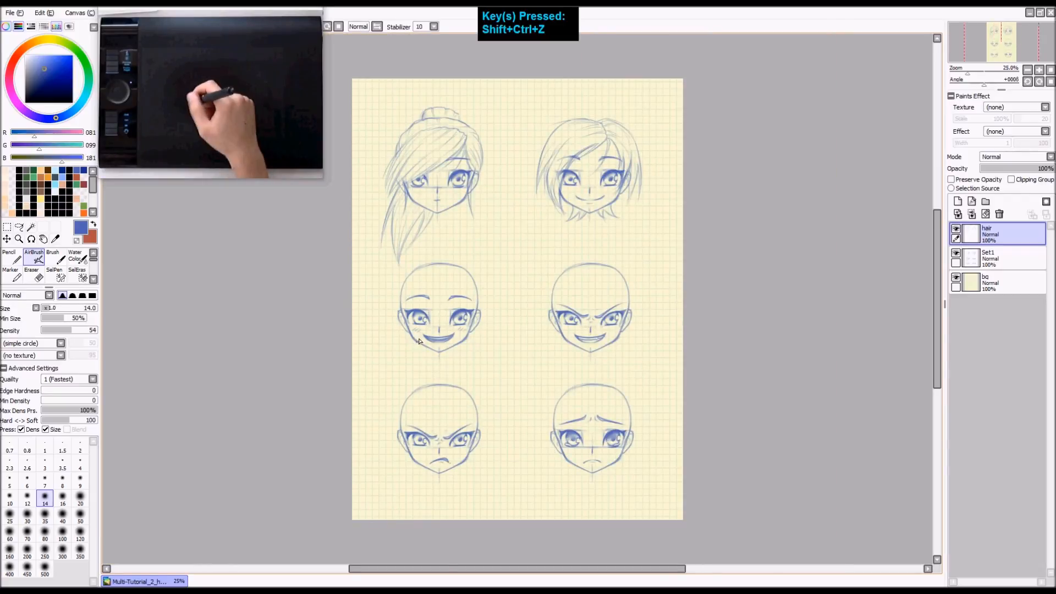
Step: Sketch the left fringe of the open-smiling third face, sweeping from a forehead parting over the brow toward the temple
key(z)
key(space)
drag(542, 281, 568, 281)
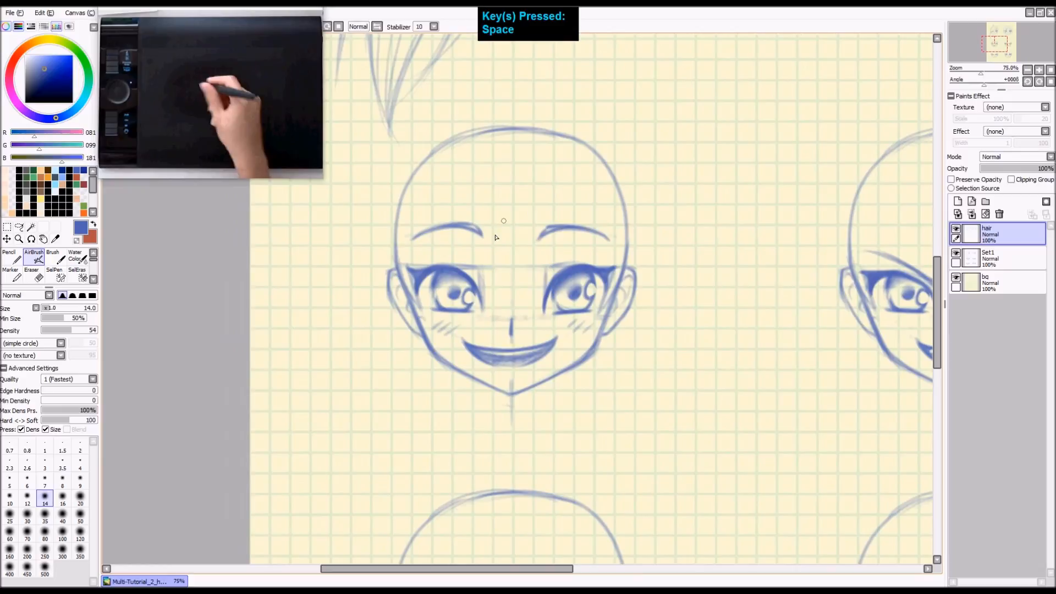
drag(518, 237, 528, 229)
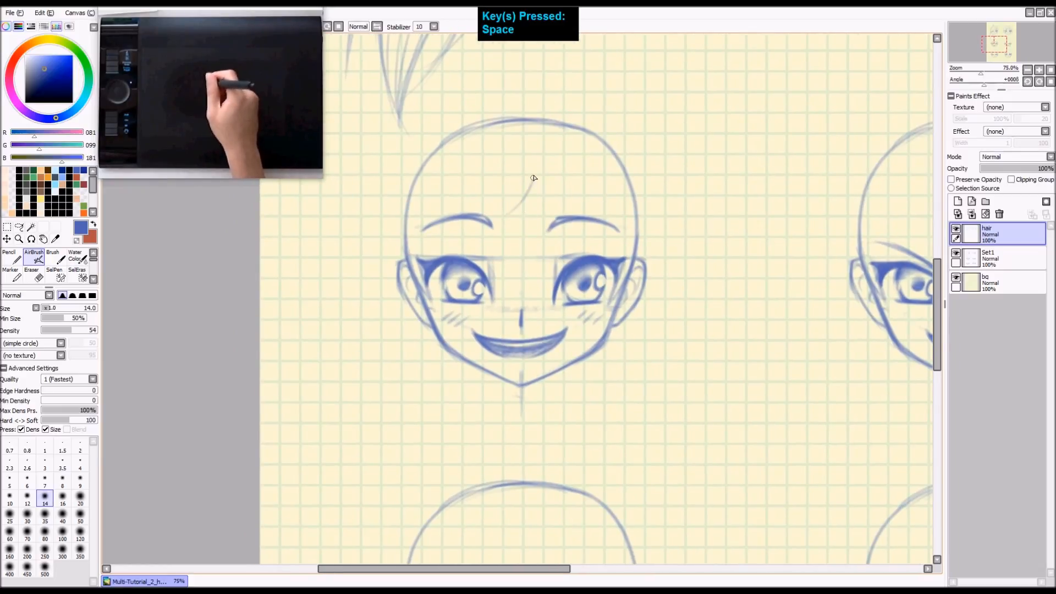
drag(534, 176, 495, 225)
drag(532, 189, 439, 276)
drag(484, 213, 432, 283)
mouse_move(534, 180)
mouse_down()
mouse_move(511, 157)
mouse_move(483, 160)
mouse_move(410, 193)
mouse_move(377, 235)
mouse_up()
Step: Sketch tapered locks from the third head's left temple down past the left ear
drag(418, 181, 358, 277)
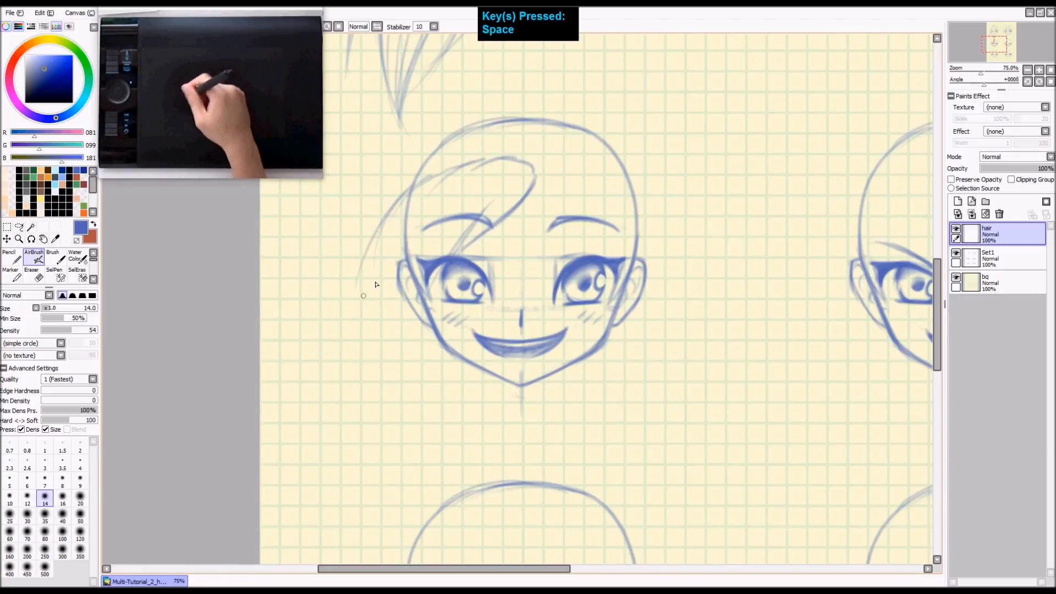
key(ctrl+z)
mouse_move(420, 185)
mouse_down()
mouse_move(377, 269)
mouse_move(415, 214)
mouse_up()
mouse_move(415, 214)
mouse_down()
mouse_move(390, 280)
mouse_move(396, 325)
mouse_up()
drag(409, 278, 395, 321)
mouse_move(448, 228)
mouse_down()
mouse_move(402, 326)
mouse_move(427, 299)
mouse_move(421, 322)
mouse_up()
Step: Sketch the third face's right fringe, curving from the parting across the right brow and out over the temple
mouse_move(533, 175)
mouse_down()
mouse_move(543, 203)
mouse_move(569, 199)
mouse_move(586, 249)
mouse_up()
mouse_move(535, 171)
mouse_down()
mouse_move(563, 158)
mouse_move(615, 189)
mouse_move(607, 169)
mouse_move(666, 227)
mouse_up()
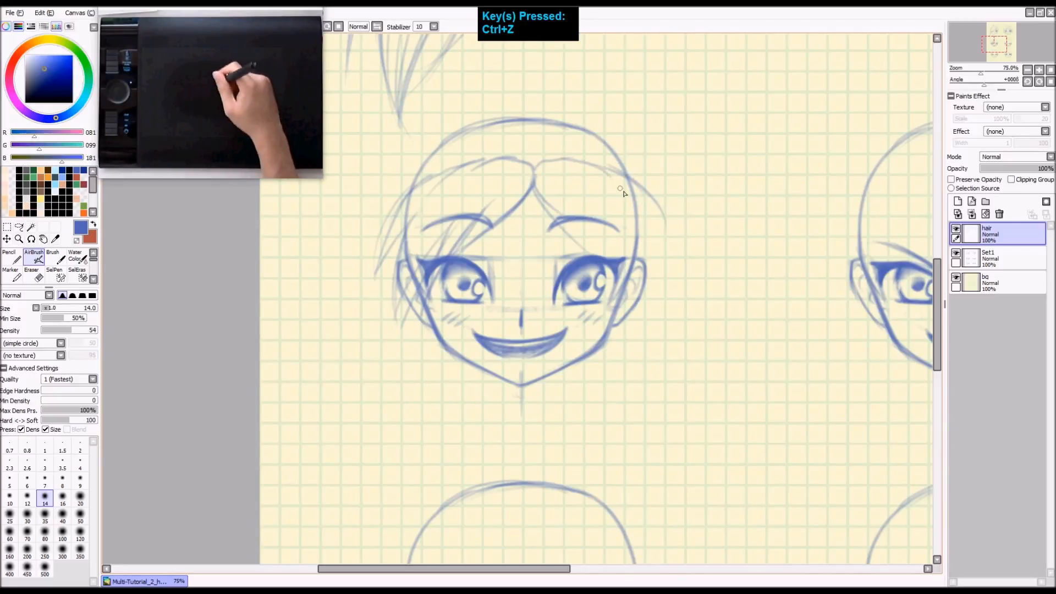
drag(550, 190, 627, 258)
key(ctrl+z)
drag(534, 181, 609, 257)
drag(579, 189, 633, 266)
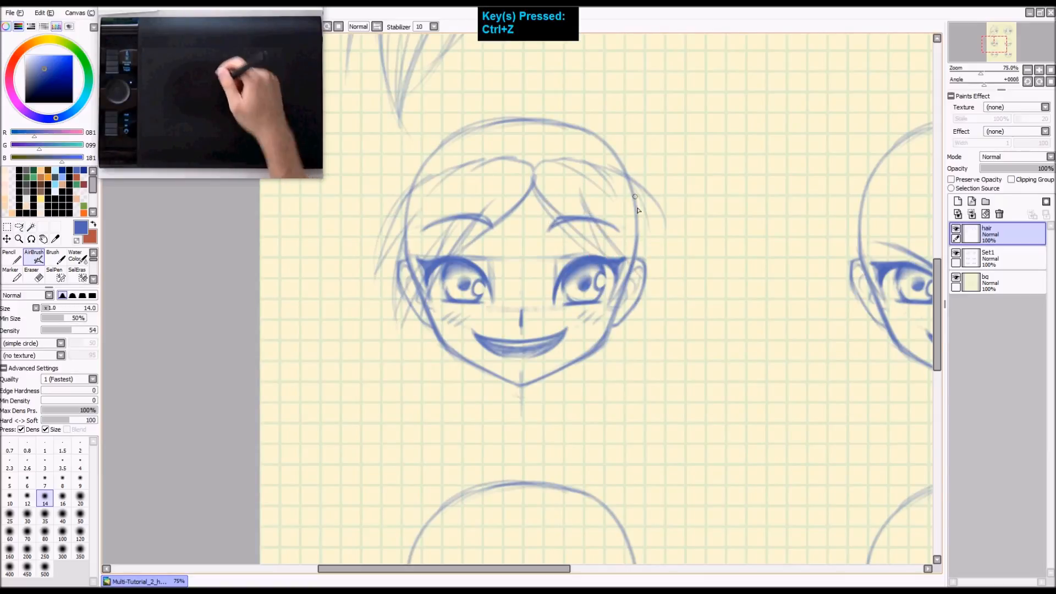
Step: Sketch tapered locks from the third head's right temple down beside the right ear
drag(630, 179, 675, 302)
key(ctrl+z)
drag(632, 188, 666, 293)
drag(628, 212, 663, 299)
key(ctrl+z)
mouse_move(627, 210)
mouse_down()
mouse_move(665, 307)
mouse_move(649, 301)
mouse_up()
drag(633, 221, 651, 301)
Step: Draw a wavy hair outline over the third head's crown, joining both temples, with short strands inside it
key(space)
drag(495, 193, 516, 220)
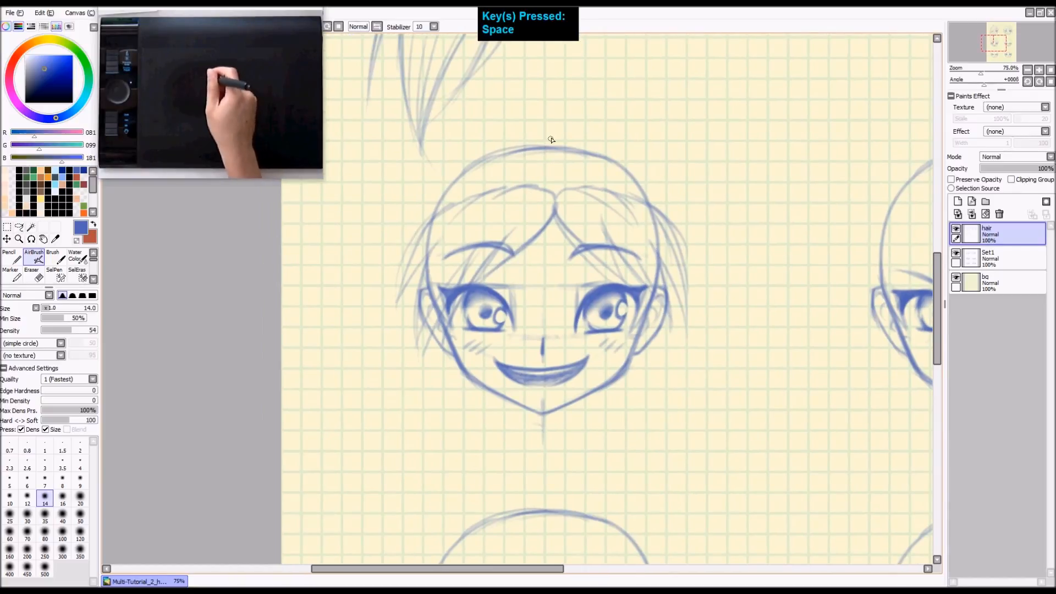
mouse_move(567, 138)
mouse_down()
mouse_move(514, 138)
mouse_move(466, 159)
mouse_up()
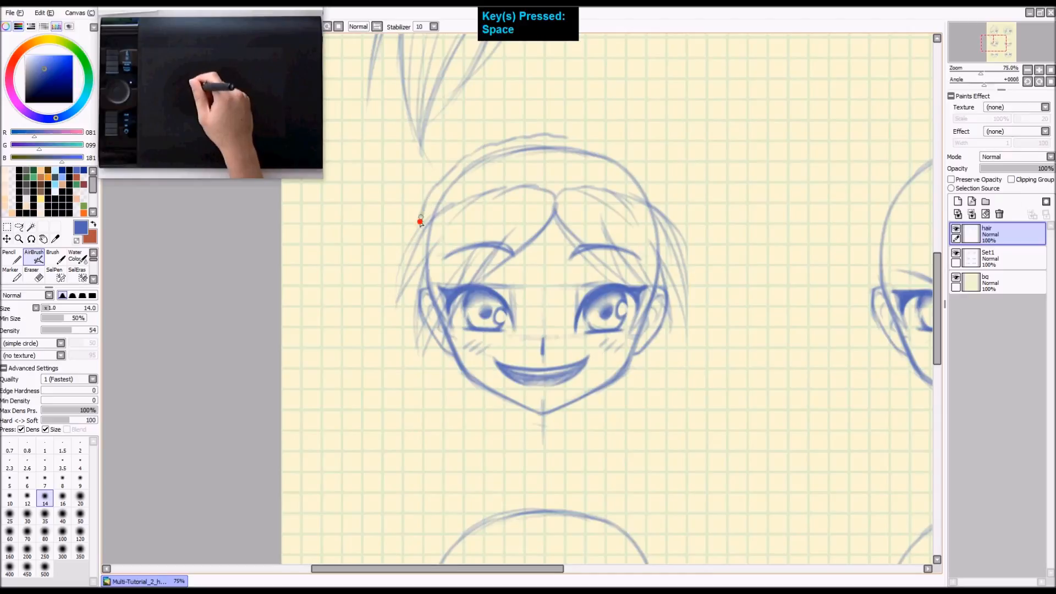
mouse_move(628, 141)
mouse_down()
mouse_move(587, 426)
mouse_move(586, 558)
mouse_move(556, 295)
mouse_move(516, 175)
mouse_move(556, 172)
mouse_move(610, 221)
mouse_up()
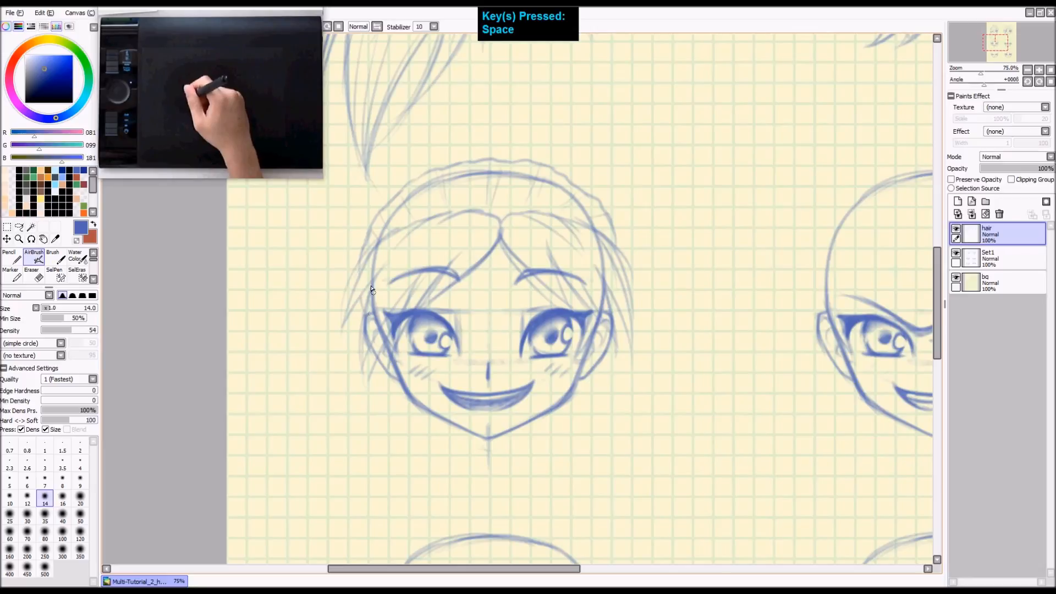
Step: Add long thin locks in front of both of the third face's ears, hanging down past the jawline
drag(570, 327, 574, 289)
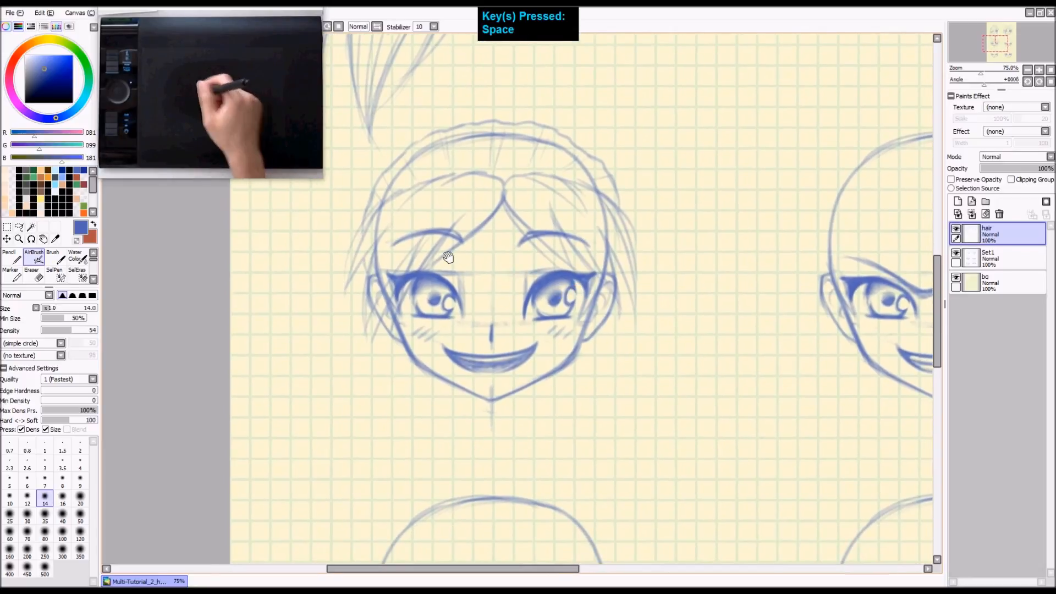
mouse_move(399, 305)
mouse_down()
mouse_move(423, 381)
mouse_move(404, 353)
mouse_move(420, 398)
mouse_up()
key(ctrl+z)
drag(388, 317, 425, 414)
drag(398, 335, 428, 410)
mouse_move(587, 282)
mouse_down()
mouse_move(574, 370)
mouse_move(601, 287)
mouse_move(555, 394)
mouse_up()
Step: Erase the third head's skull outline where the hair covers it on the Set1 layer
drag(614, 375, 550, 337)
click(990, 257)
key(e)
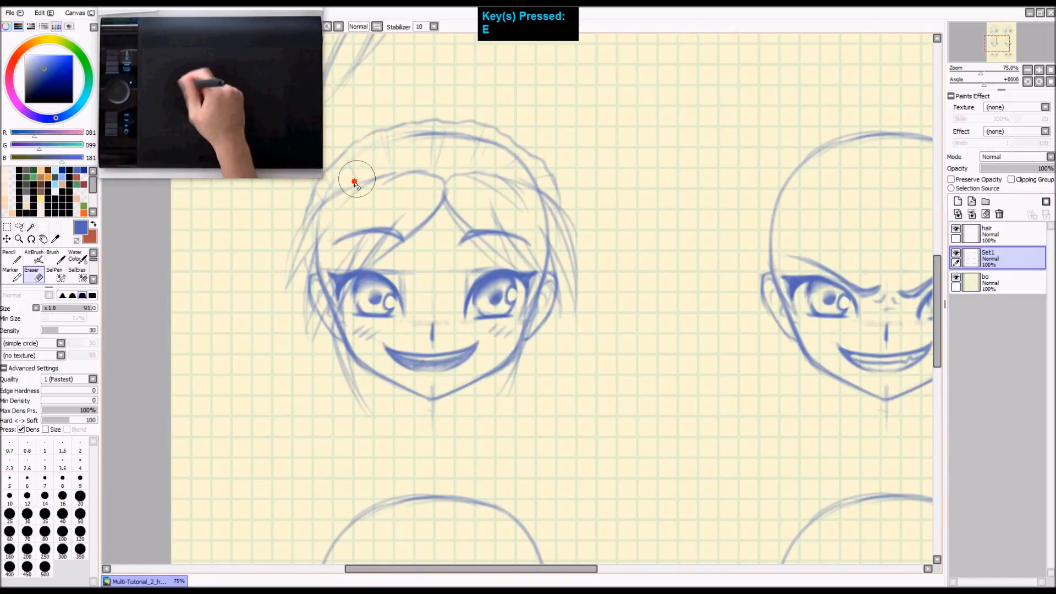
mouse_move(401, 136)
mouse_down()
mouse_move(529, 130)
mouse_move(555, 157)
mouse_move(509, 172)
mouse_move(569, 229)
mouse_move(553, 228)
mouse_move(571, 277)
mouse_move(552, 251)
mouse_up()
Step: Strengthen the third head's left temple locks on the hair layer and add a strand beside the left eye
click(975, 241)
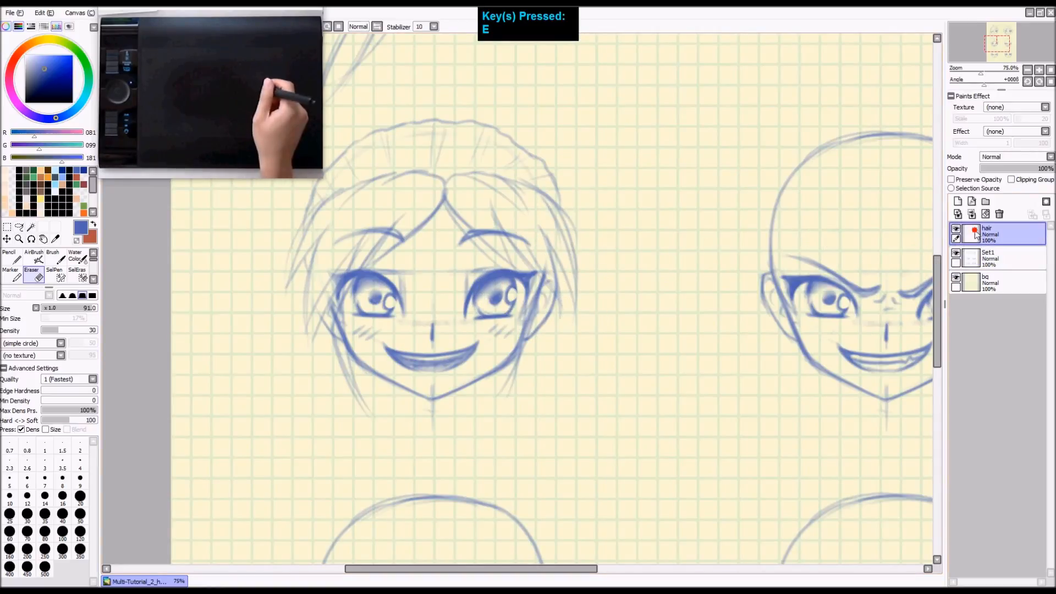
key(a)
drag(318, 242, 312, 347)
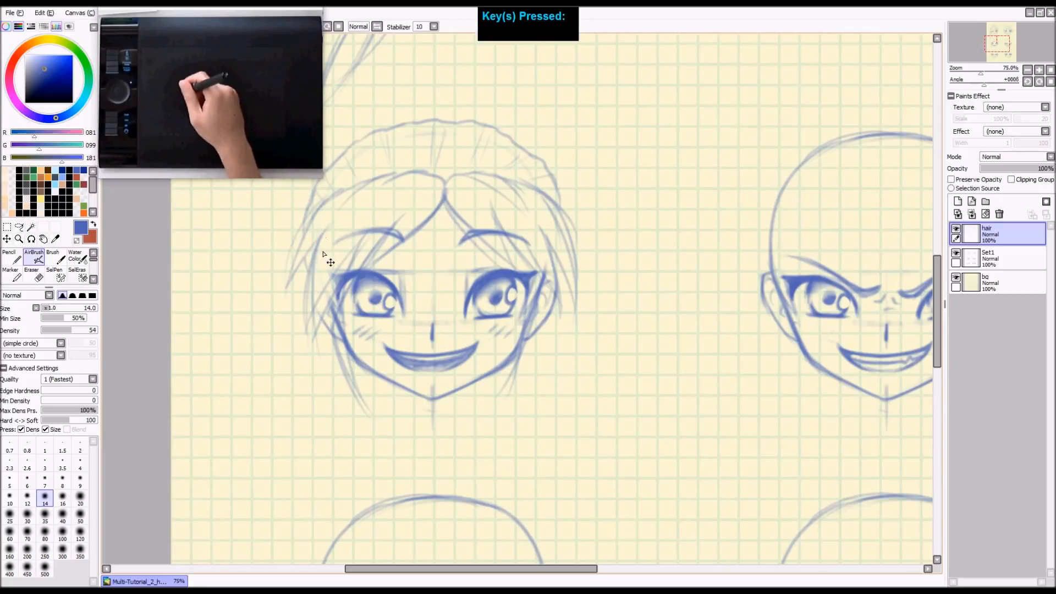
key(ctrl+z)
drag(322, 234, 281, 292)
drag(316, 220, 279, 294)
drag(334, 197, 282, 290)
mouse_move(358, 237)
mouse_down()
mouse_move(318, 343)
mouse_move(346, 298)
mouse_up()
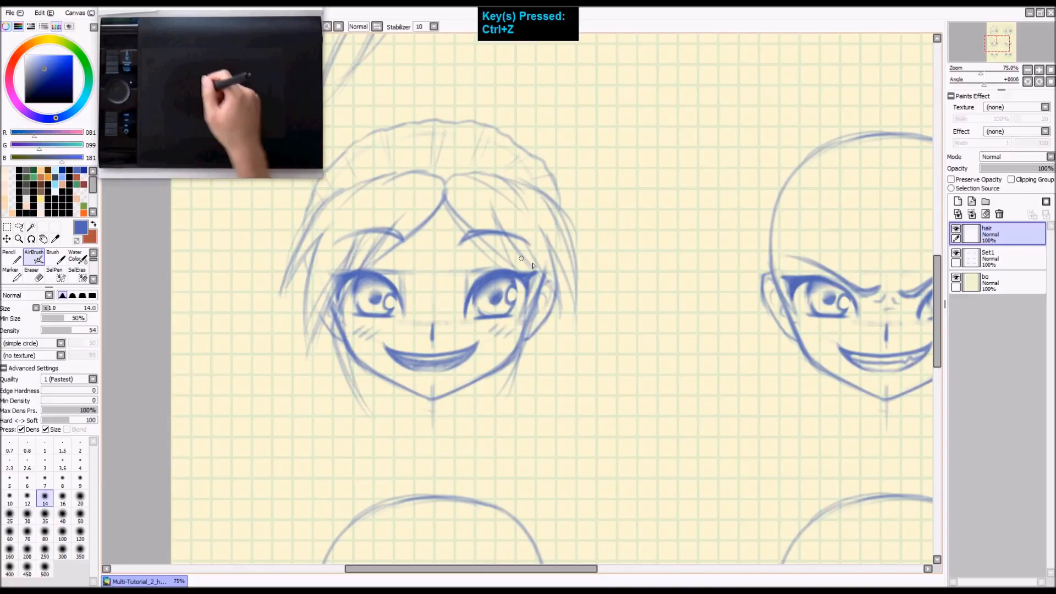
Step: Strengthen the tapered locks outside the third head's right ear with additional strands
drag(547, 239, 574, 308)
drag(560, 266, 577, 315)
drag(558, 218, 576, 286)
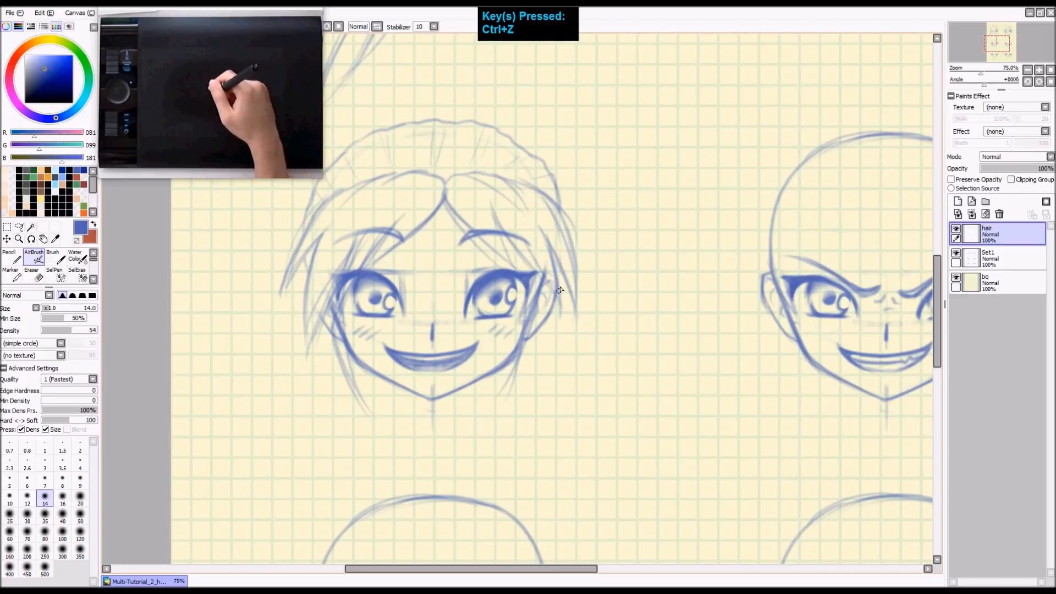
Step: Erase the third face's left ear lines showing through the hair on the Set1 layer and return to airbrushing the hair layer
click(997, 258)
key(e)
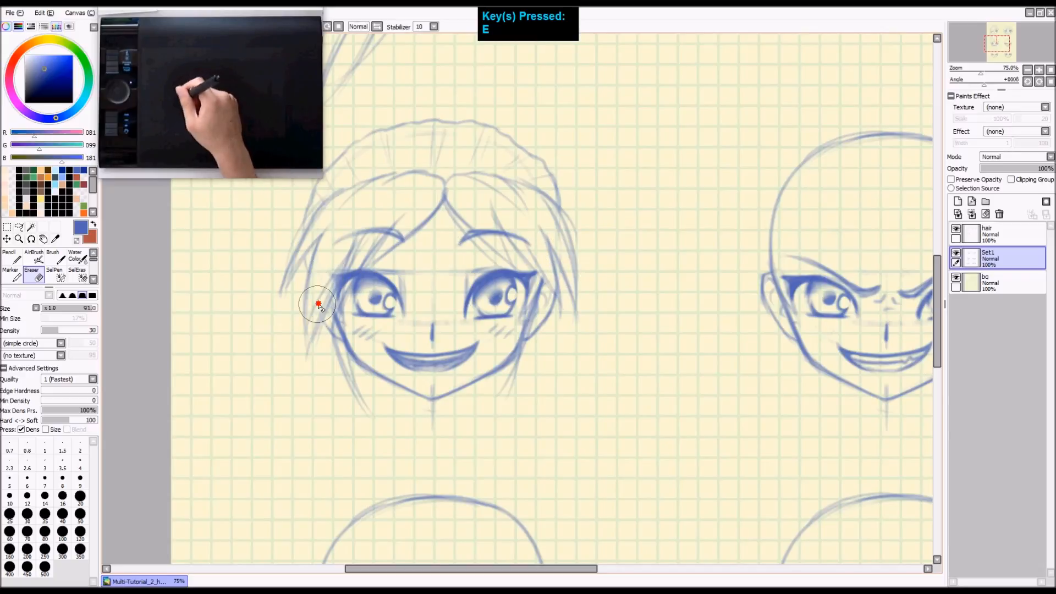
click(990, 233)
key(a)
mouse_move(551, 360)
mouse_down()
mouse_move(495, 224)
mouse_move(556, 331)
mouse_up()
mouse_move(434, 183)
mouse_down()
mouse_move(421, 205)
mouse_move(432, 188)
mouse_up()
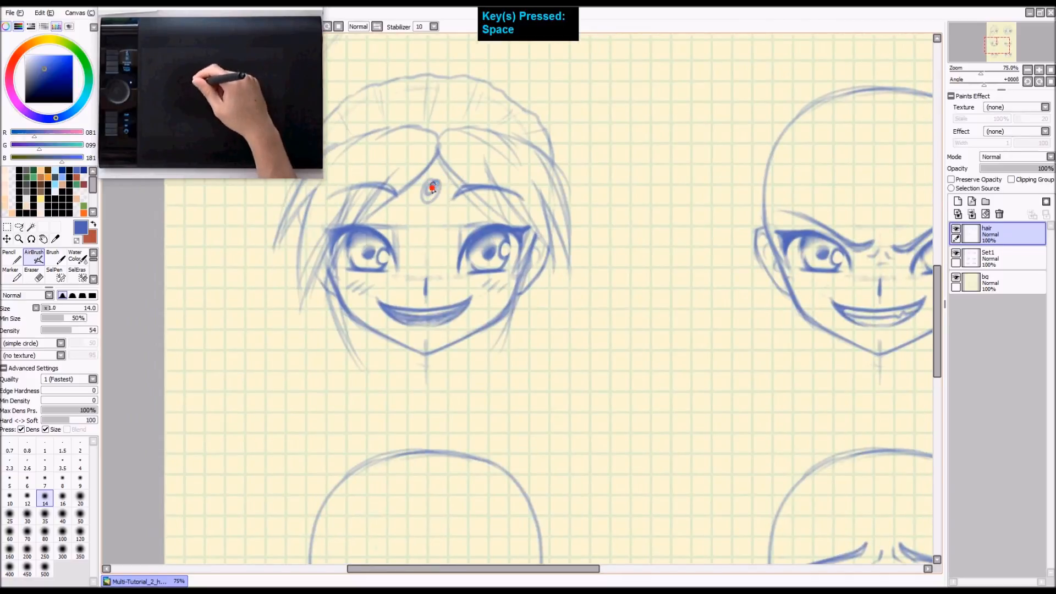
key(ctrl+z)
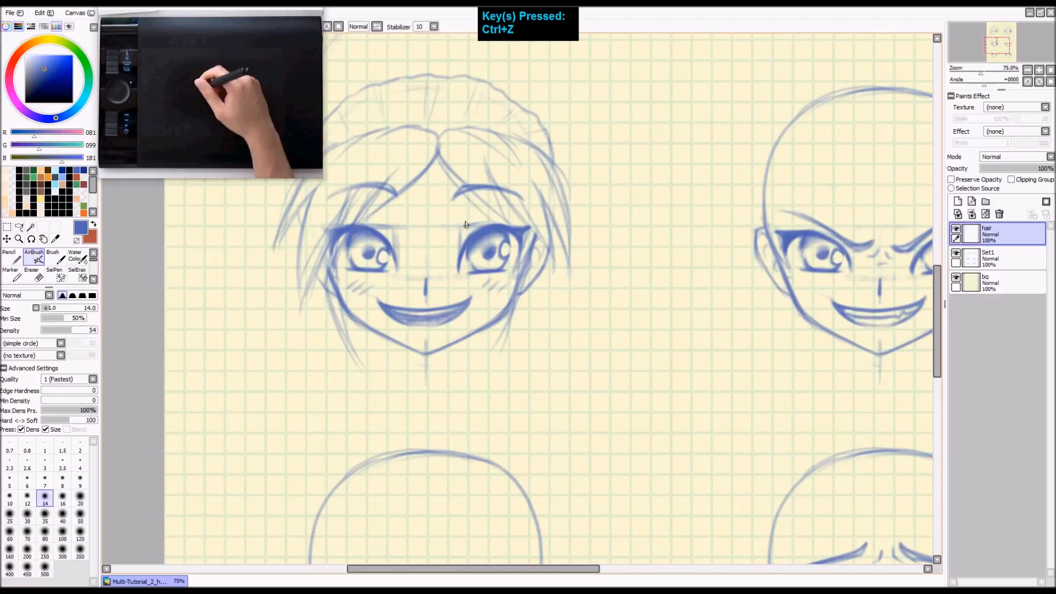
Step: Sketch a curved, tapering braid guide with a centre line and two side lines hanging from beside the third head's right jaw
drag(525, 306, 625, 497)
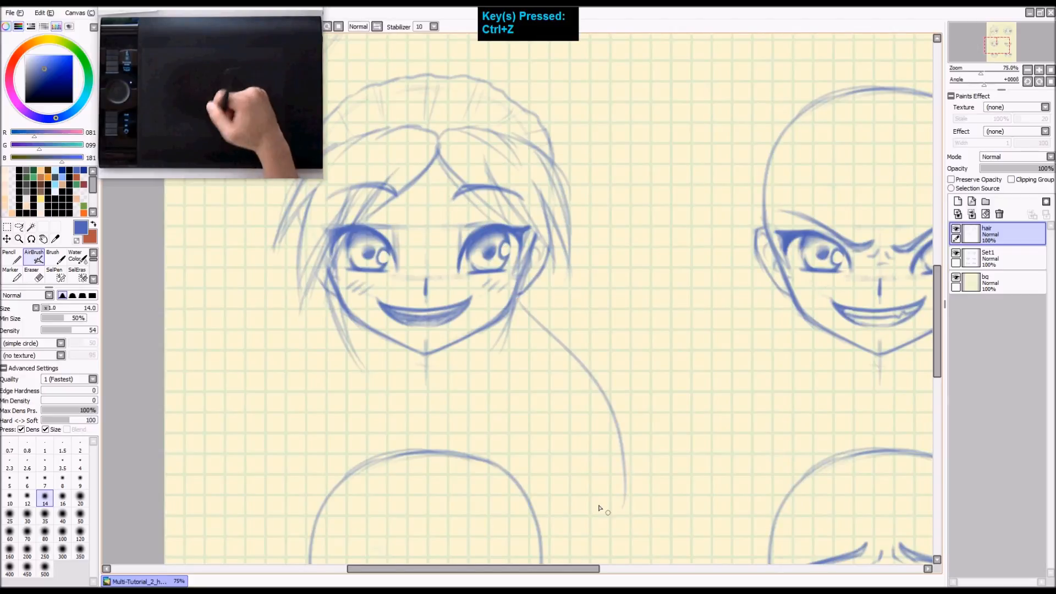
key(space)
drag(598, 447, 526, 277)
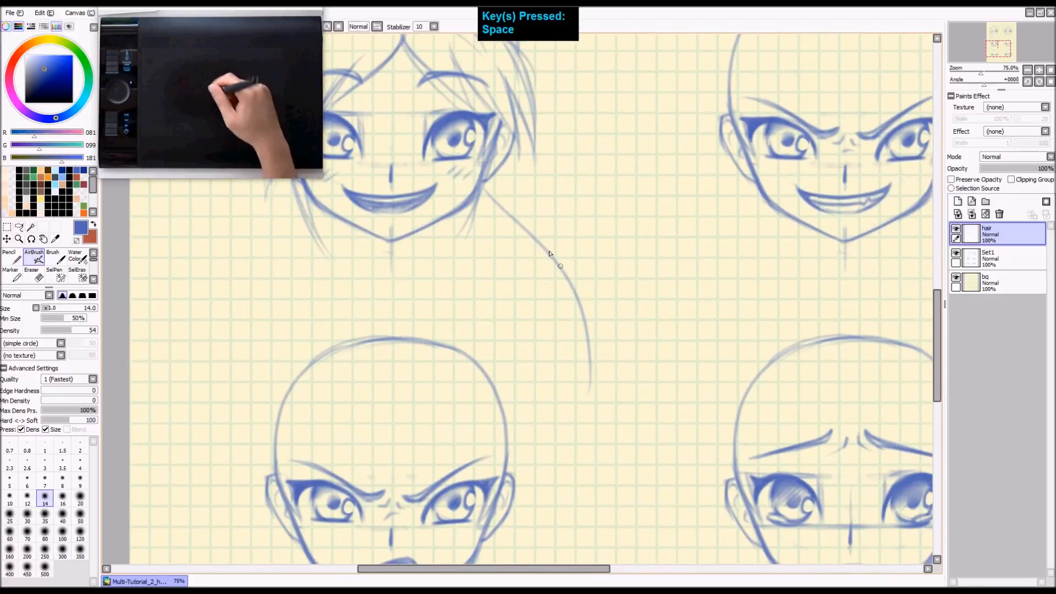
mouse_move(514, 162)
mouse_down()
mouse_move(572, 215)
mouse_move(589, 257)
mouse_move(594, 335)
mouse_up()
drag(456, 223, 534, 275)
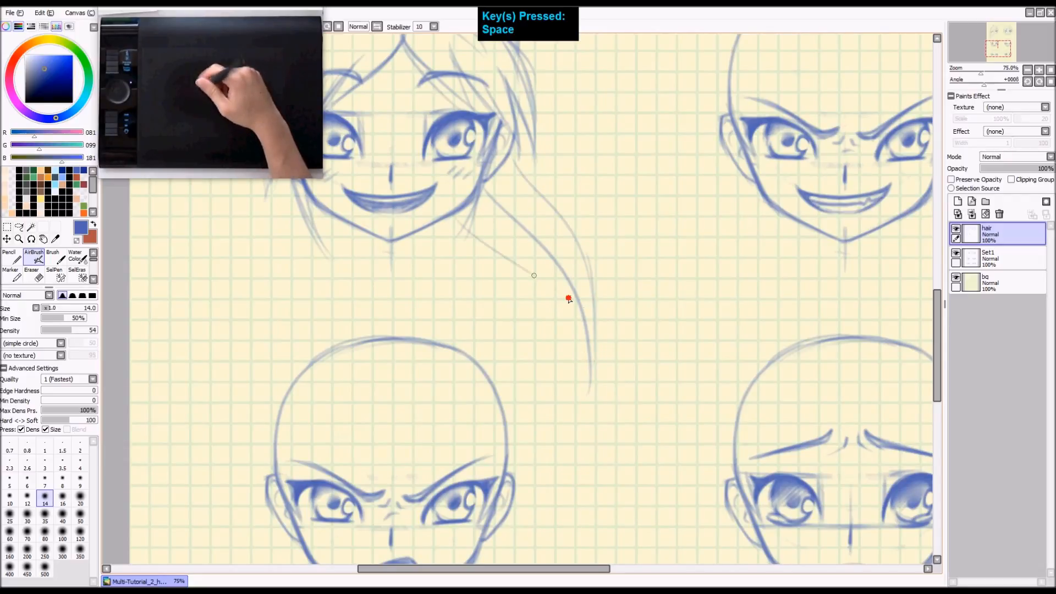
drag(559, 314, 577, 379)
key(ctrl+z)
drag(555, 304, 576, 367)
drag(590, 267, 603, 378)
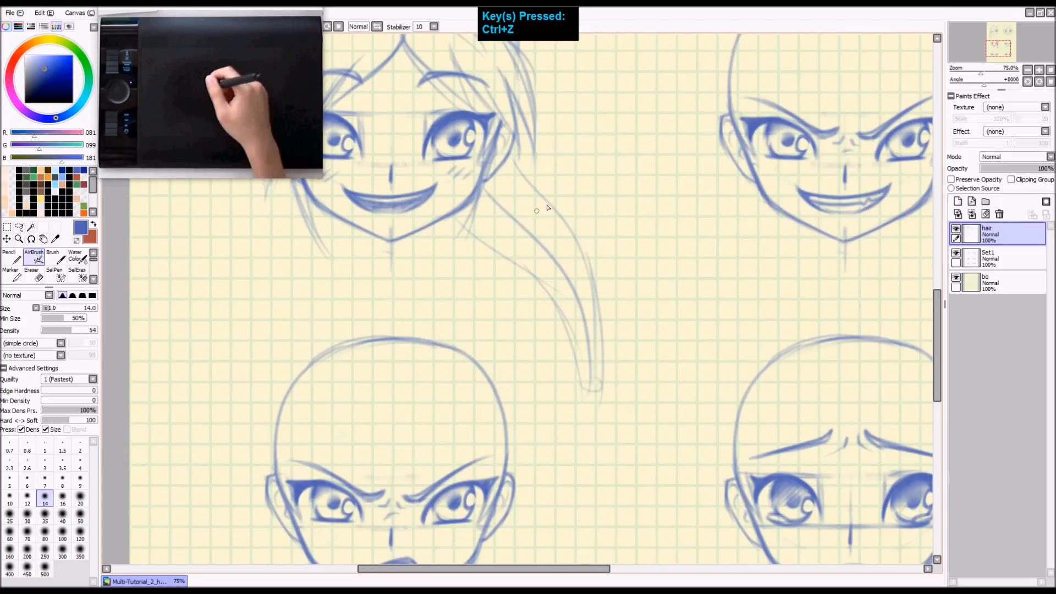
Step: Draw the upper half of the braid's zigzag centre line along the guide, starting just below the jaw
key(Tab)
key(ctrl+Tab)
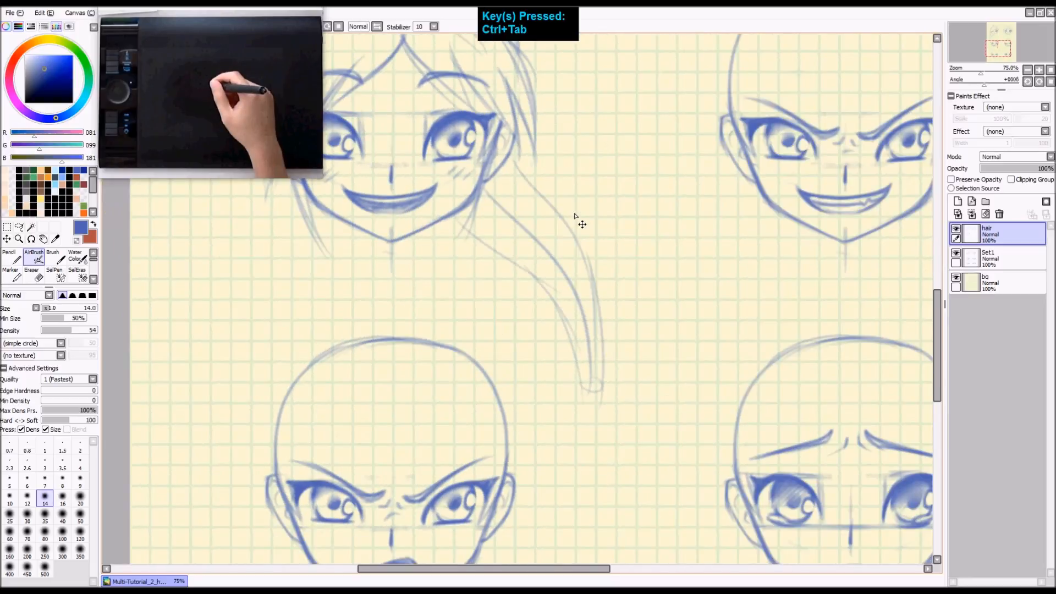
key(ctrl+Tab)
key(ctrl+Tab)
key(ctrl+Tab)
key(2)
key(2)
key(space)
drag(585, 268, 569, 203)
key(shift+z)
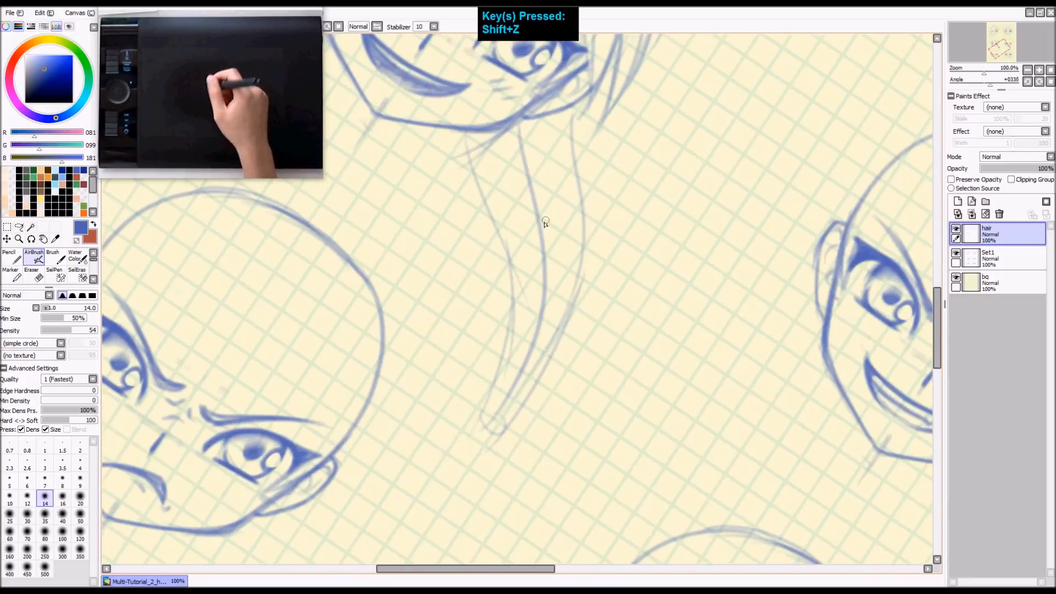
key(a)
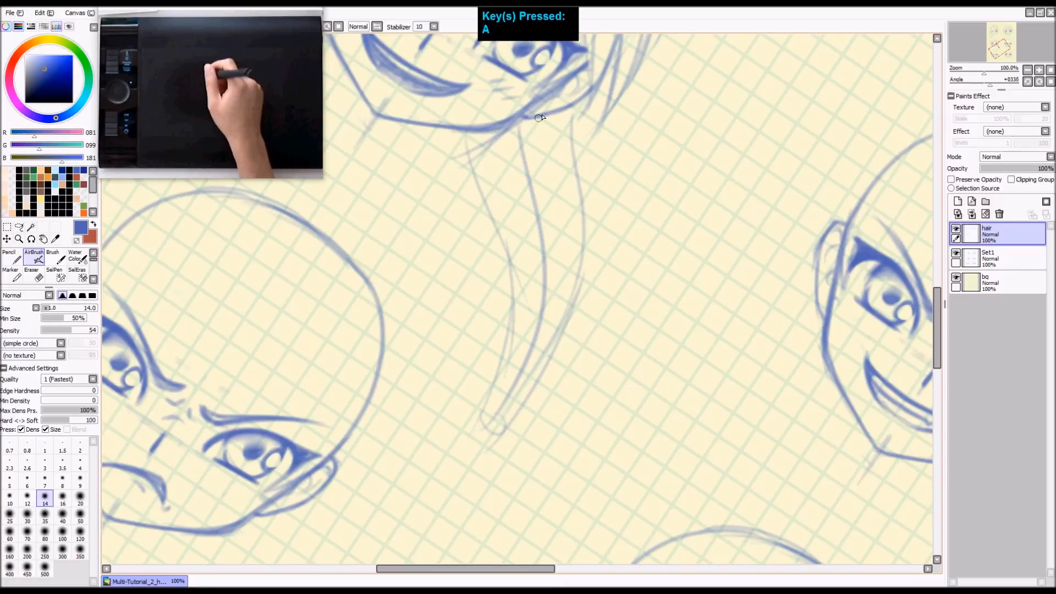
key(2)
key(shift+z)
key(space)
drag(536, 148, 533, 190)
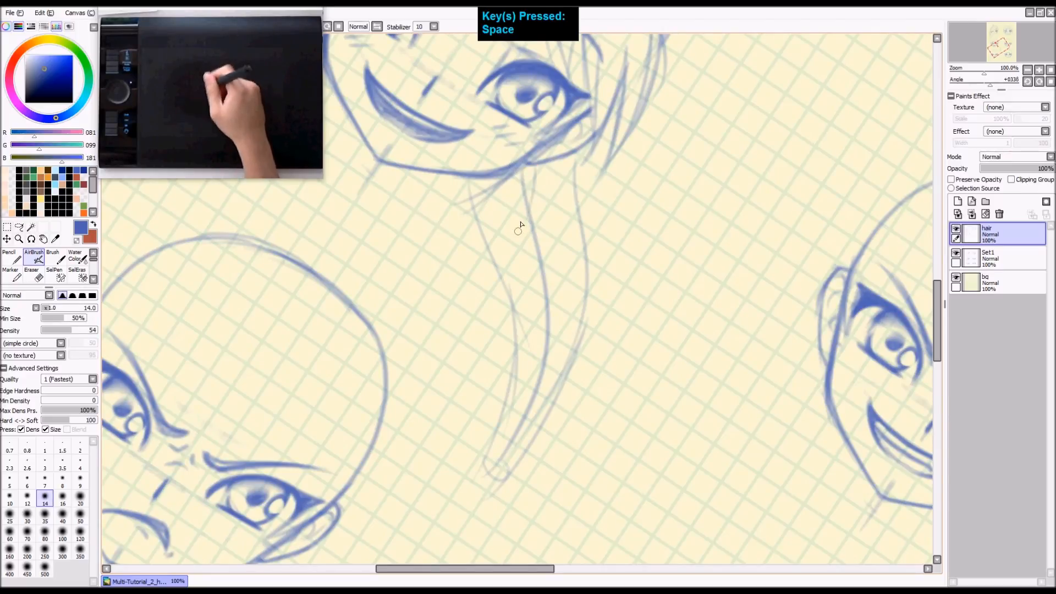
key(ctrl+z)
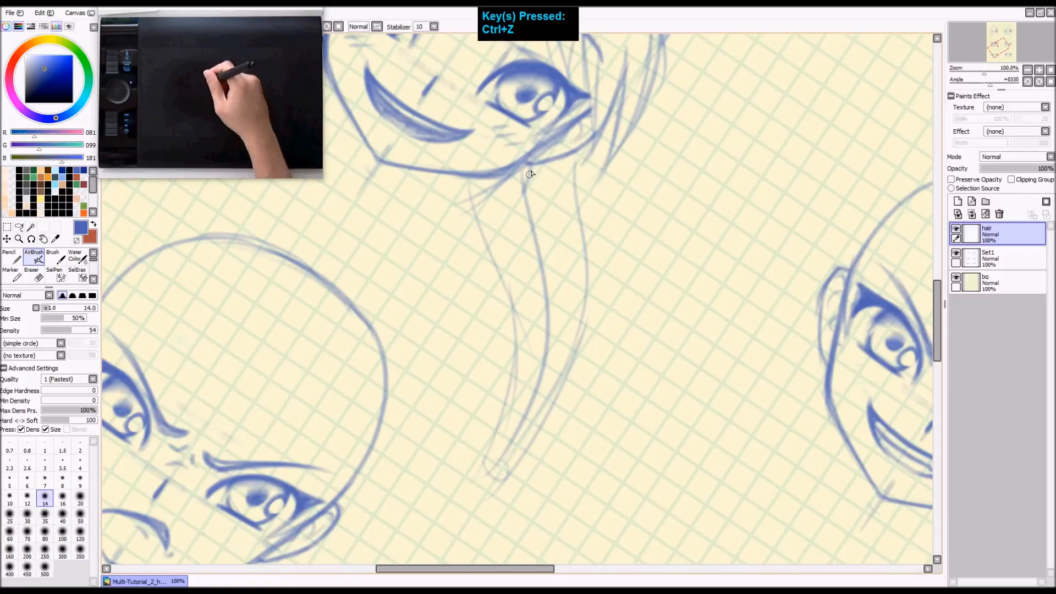
key(ctrl+z)
mouse_move(531, 164)
mouse_down()
mouse_move(520, 212)
mouse_move(519, 200)
mouse_move(539, 223)
mouse_move(518, 196)
mouse_move(541, 229)
mouse_move(538, 266)
mouse_up()
drag(542, 230, 531, 271)
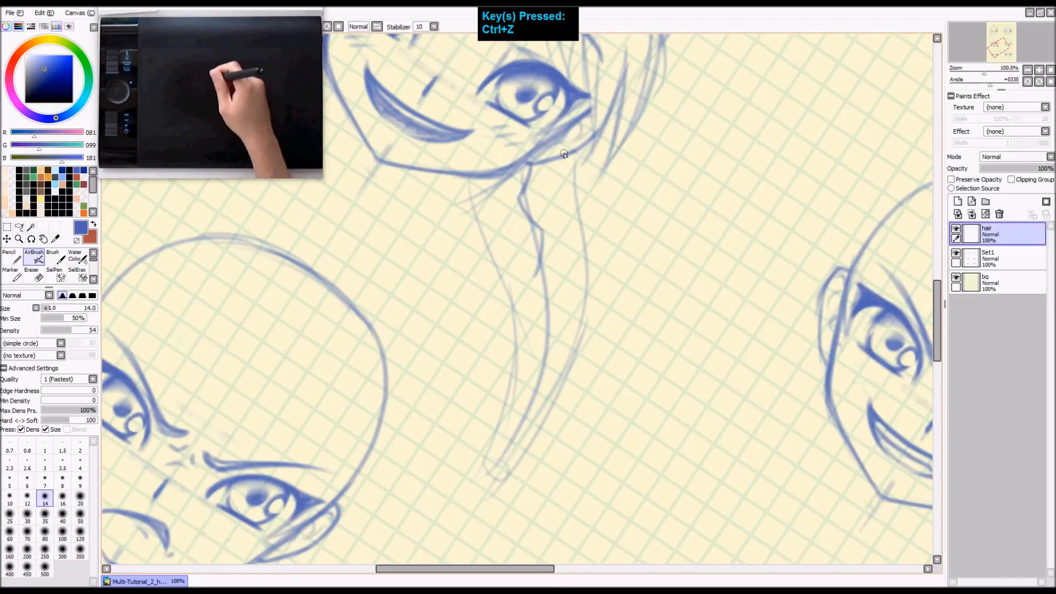
mouse_move(533, 270)
mouse_down()
mouse_move(560, 308)
mouse_move(573, 299)
mouse_up()
Step: Continue the zigzag centre line down the guide to the braid's tip
key(space)
mouse_move(589, 264)
mouse_down()
mouse_move(581, 299)
mouse_move(566, 300)
mouse_up()
key(ctrl+z)
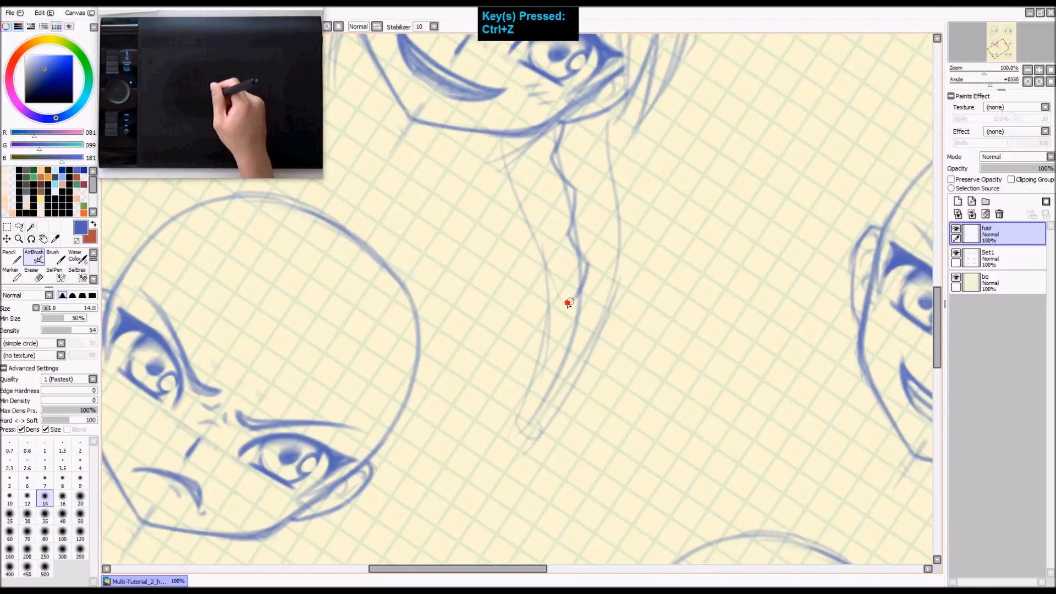
mouse_move(617, 229)
mouse_down()
mouse_move(654, 244)
mouse_move(610, 272)
mouse_move(640, 290)
mouse_up()
key(ctrl+z)
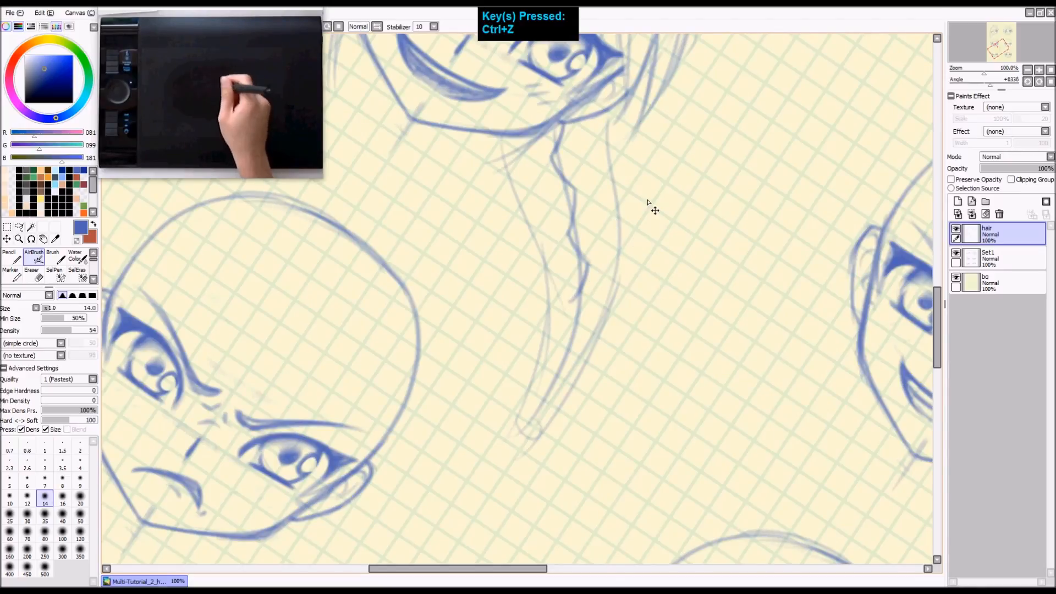
mouse_move(643, 184)
mouse_down()
mouse_move(630, 229)
mouse_move(646, 260)
mouse_move(634, 286)
mouse_move(643, 330)
mouse_move(637, 462)
mouse_up()
key(ctrl+z)
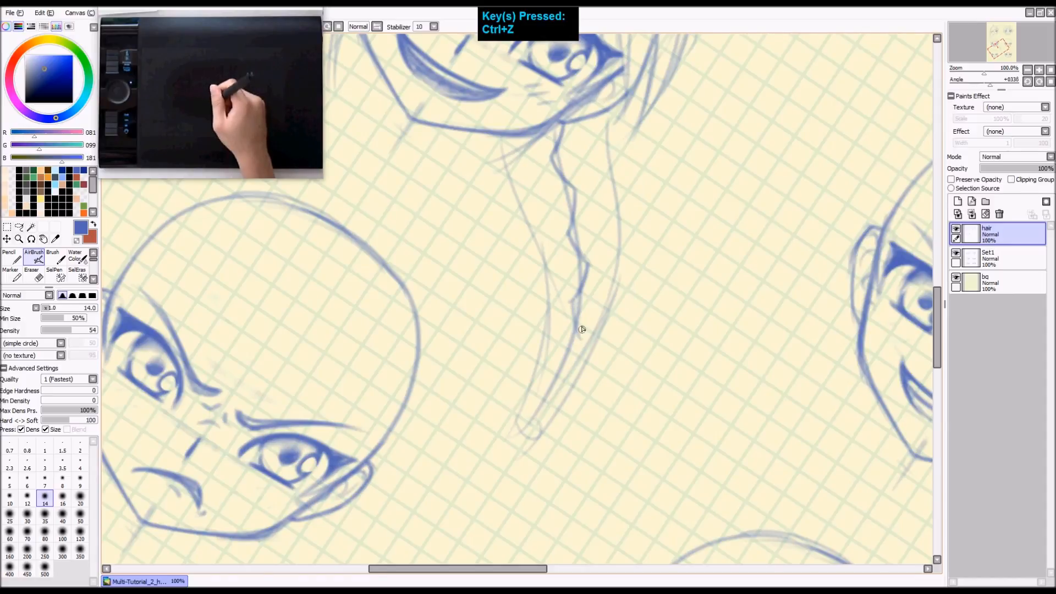
mouse_move(571, 302)
mouse_down()
mouse_move(583, 334)
mouse_move(554, 361)
mouse_move(560, 353)
mouse_move(564, 381)
mouse_move(559, 356)
mouse_move(560, 389)
mouse_move(560, 357)
mouse_move(558, 390)
mouse_move(540, 401)
mouse_move(526, 440)
mouse_up()
Step: Draw the topmost braid segments on both sides of the zigzag, curving from the outer edges to its first corners
key(space)
mouse_move(582, 200)
mouse_down()
mouse_move(484, 259)
mouse_move(495, 203)
mouse_move(504, 253)
mouse_move(514, 225)
mouse_up()
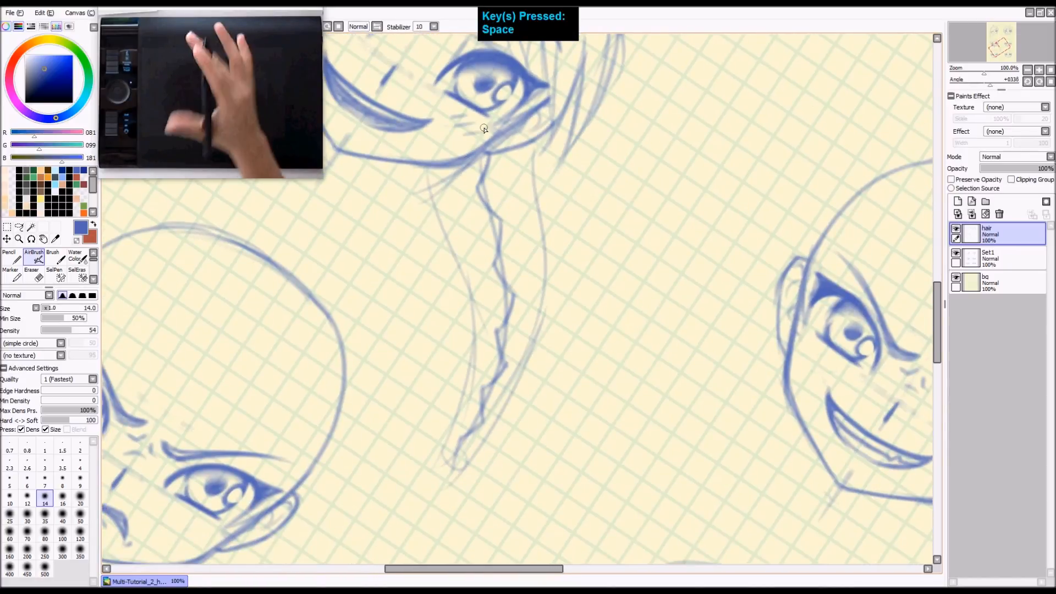
mouse_move(446, 184)
mouse_down()
mouse_move(462, 165)
mouse_move(495, 209)
mouse_move(534, 176)
mouse_up()
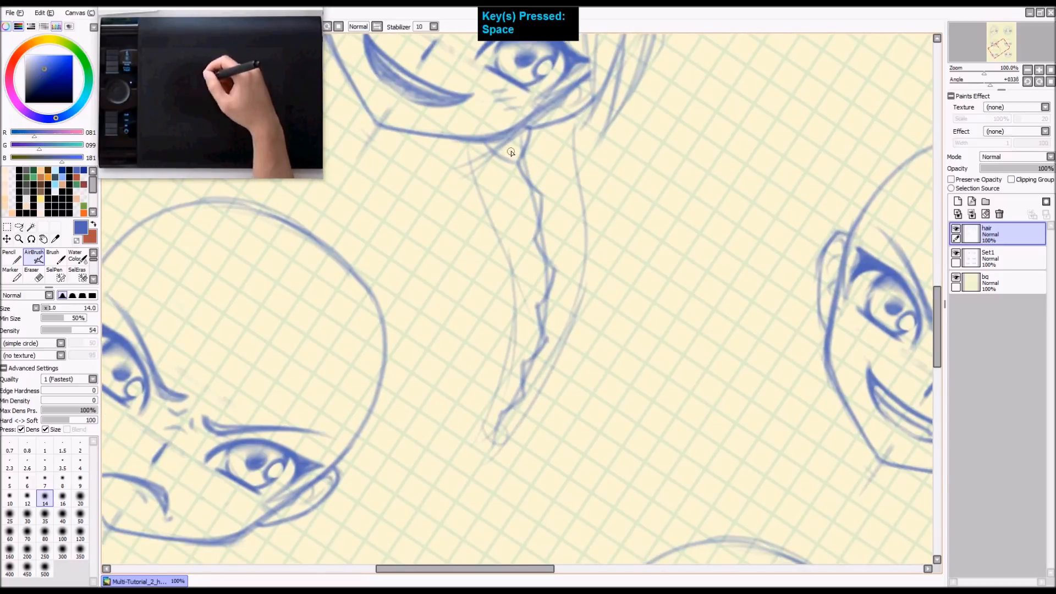
key(ctrl+z)
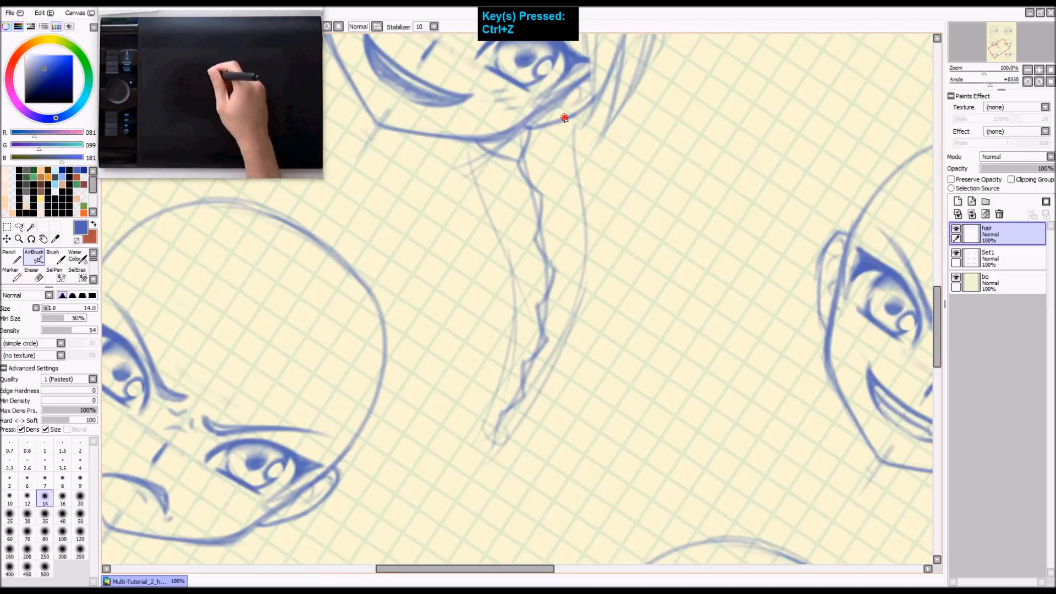
drag(568, 156, 539, 189)
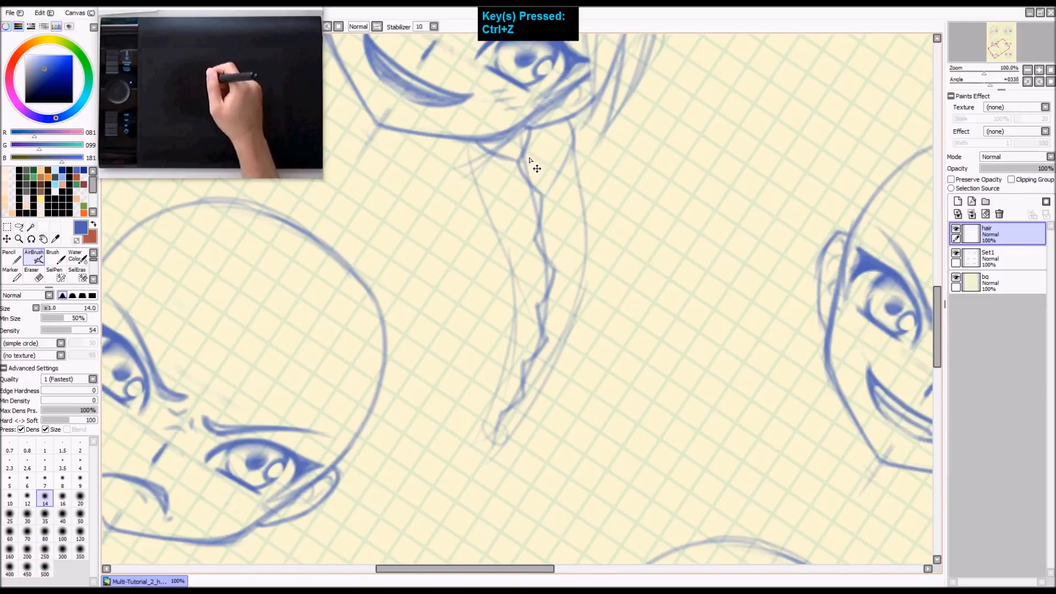
drag(545, 193, 570, 156)
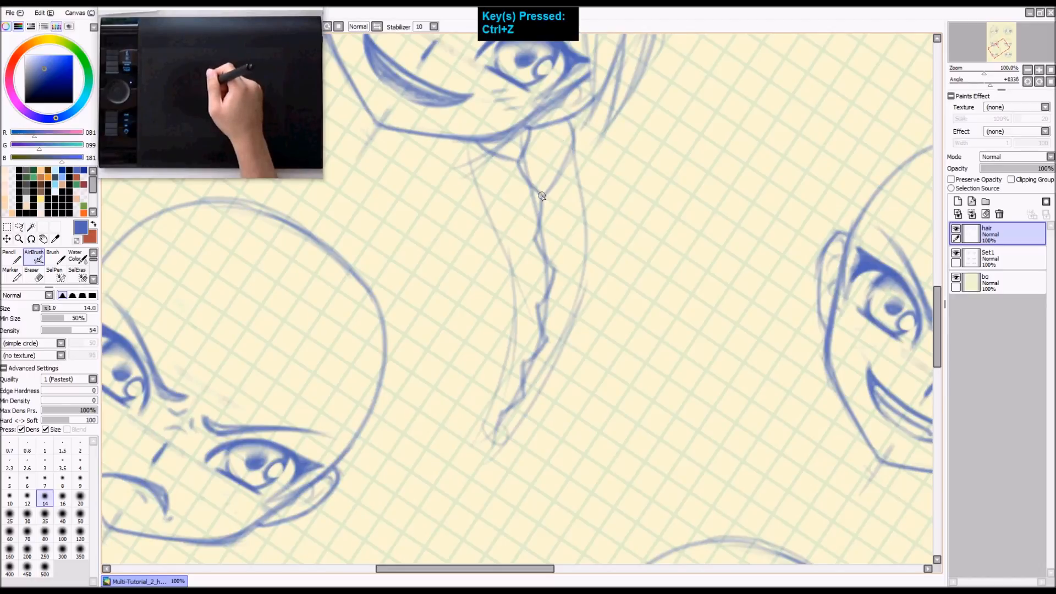
drag(543, 195, 567, 156)
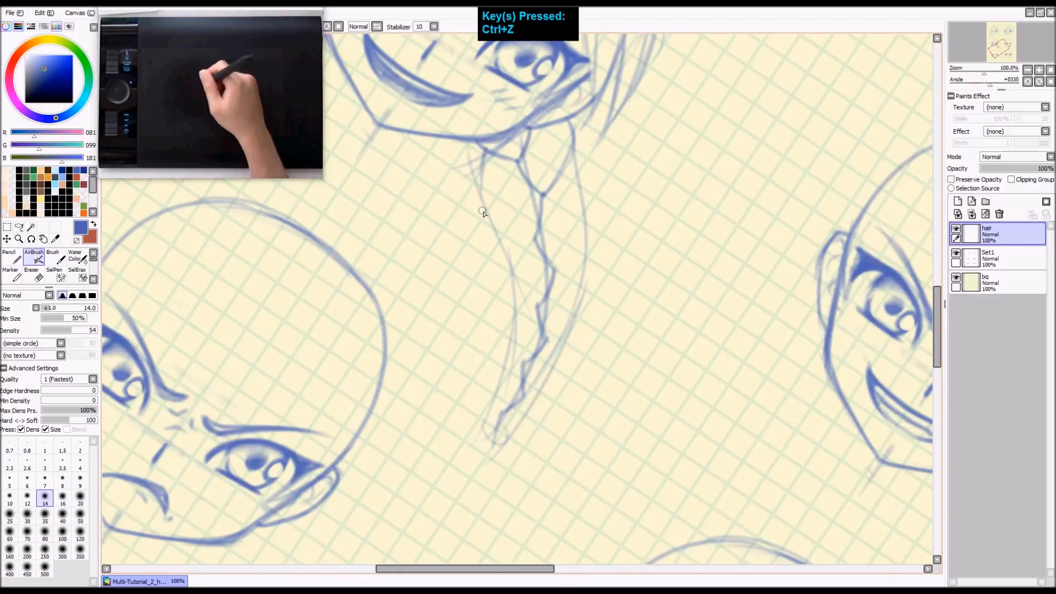
Step: Draw the second pair of rounded braid segments, joining each outer edge to the next zigzag corner
mouse_move(485, 156)
mouse_down()
mouse_move(488, 203)
mouse_move(483, 194)
mouse_move(522, 237)
mouse_up()
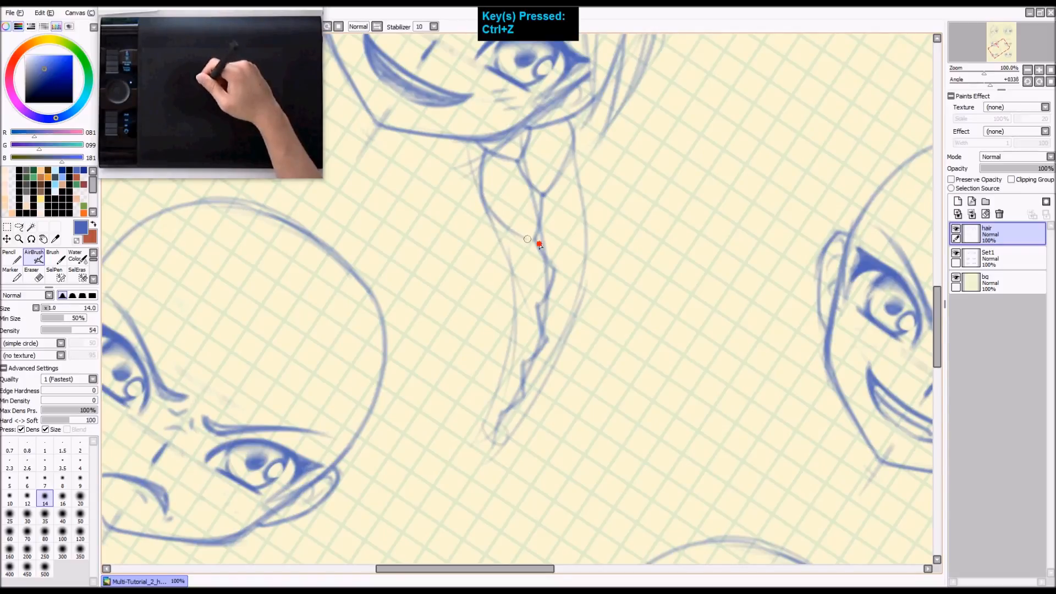
drag(485, 208, 532, 238)
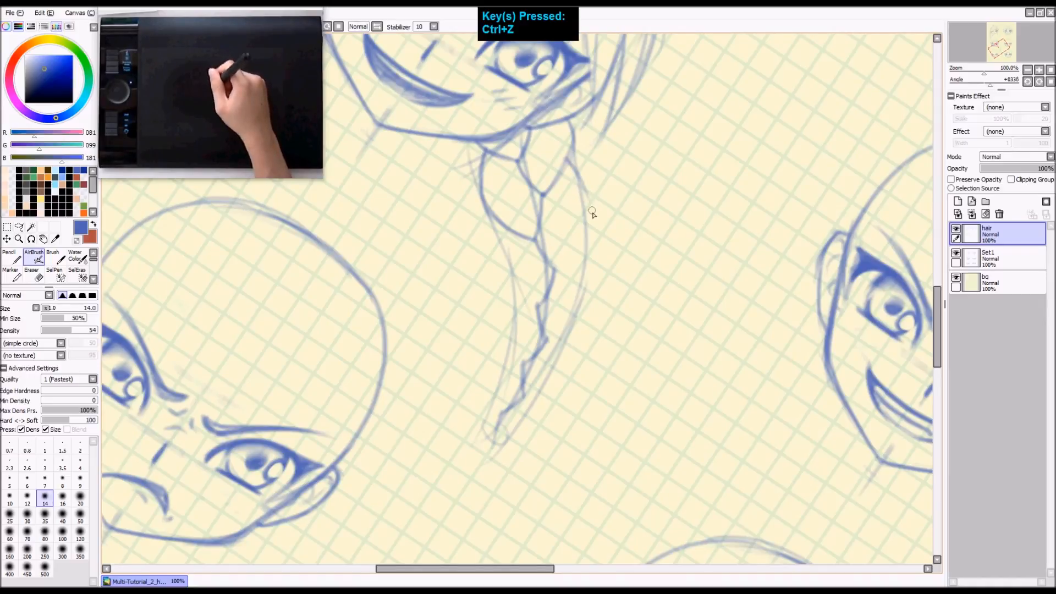
key(ctrl+z)
mouse_move(573, 177)
mouse_down()
mouse_move(582, 226)
mouse_move(551, 194)
mouse_move(569, 239)
mouse_move(583, 206)
mouse_move(554, 272)
mouse_up()
drag(584, 223, 554, 273)
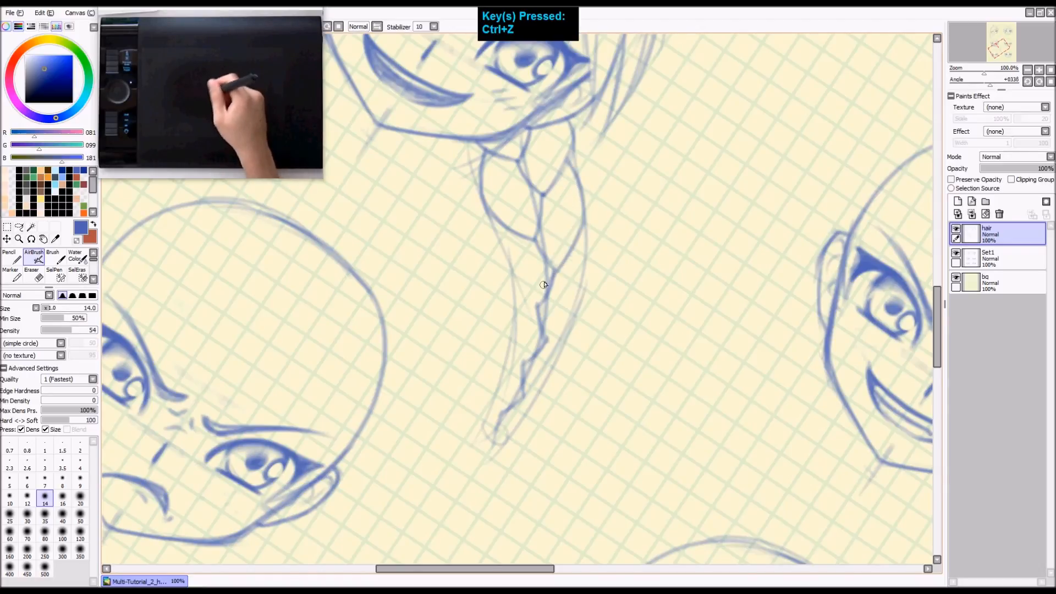
key(ctrl+z)
drag(584, 217, 553, 272)
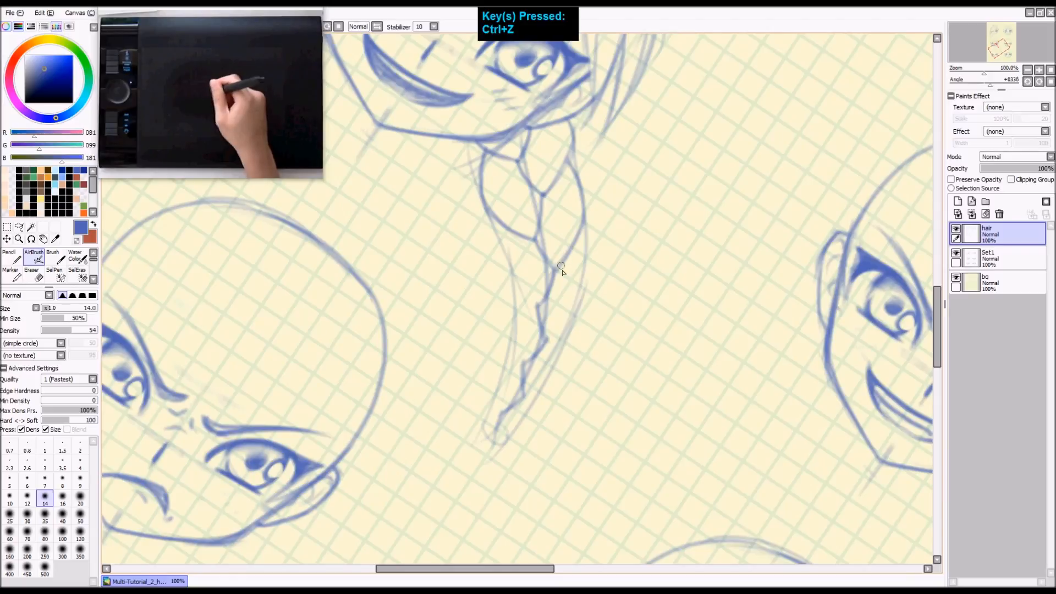
Step: Draw the third segment on the braid's inner side and strengthen its outer curve
drag(544, 315, 542, 291)
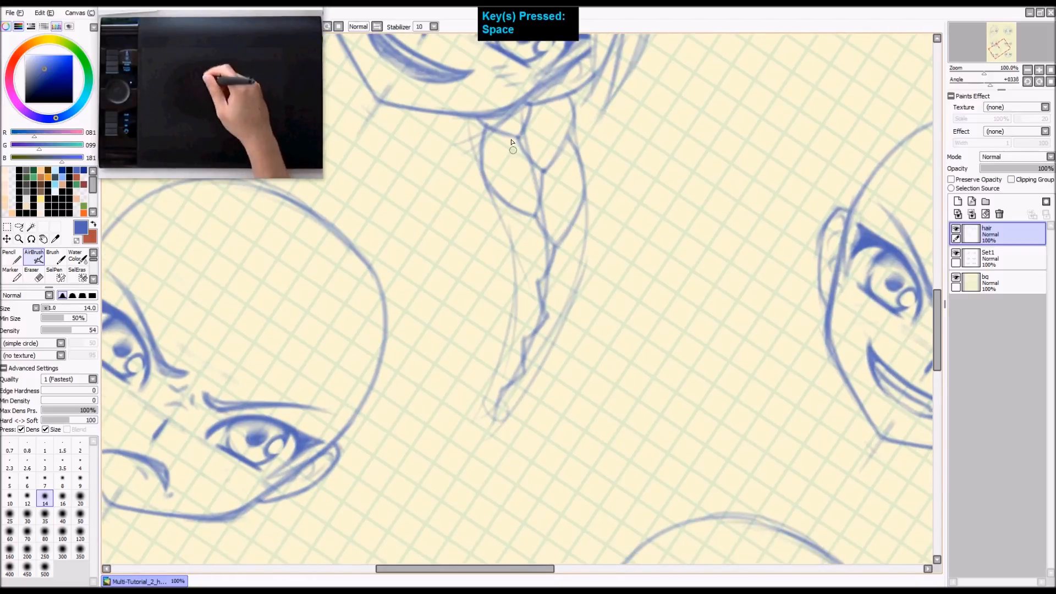
drag(502, 209, 542, 290)
mouse_move(506, 215)
mouse_down()
mouse_move(510, 245)
mouse_move(548, 285)
mouse_up()
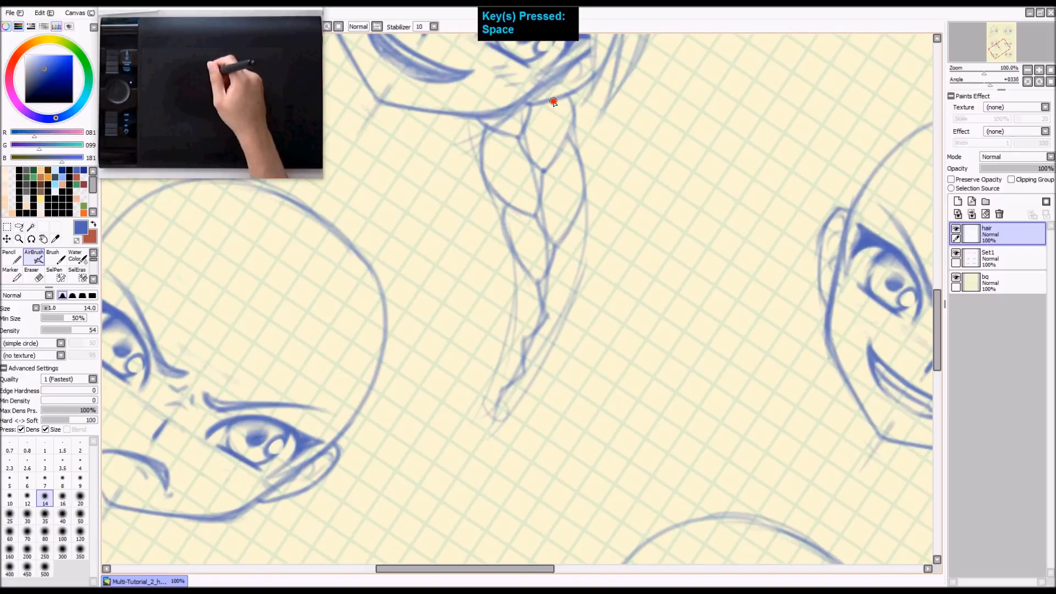
key(ctrl+z)
mouse_move(549, 125)
mouse_down()
mouse_move(515, 181)
mouse_move(512, 208)
mouse_move(544, 262)
mouse_up()
key(ctrl+z)
drag(501, 199, 507, 238)
drag(500, 195, 519, 264)
drag(501, 223, 532, 278)
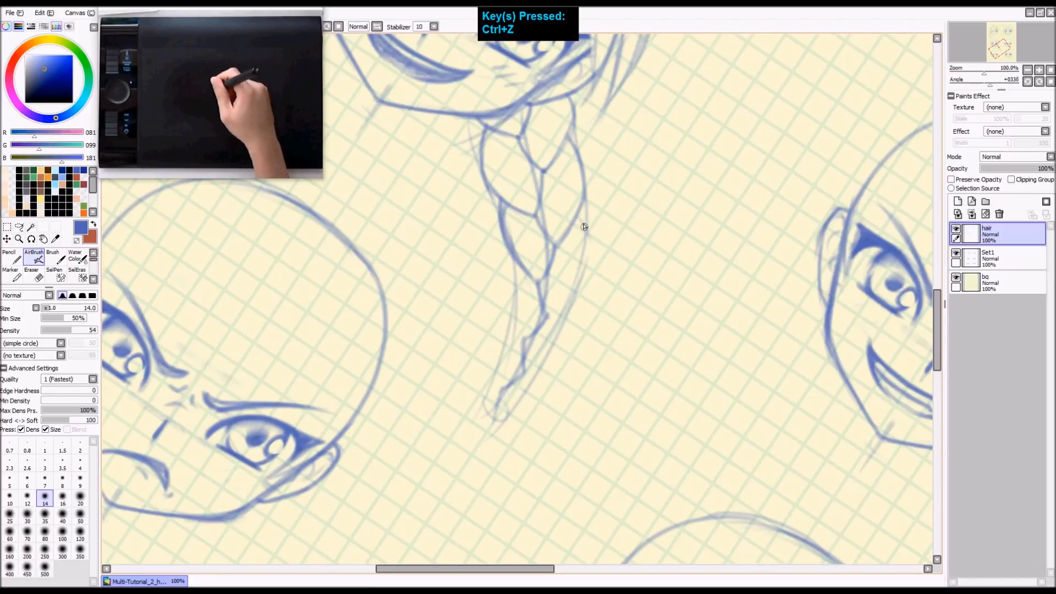
Step: Draw the following smaller segments on alternating sides of the braid as it narrows toward the tip
mouse_move(577, 221)
mouse_down()
mouse_move(584, 261)
mouse_move(578, 223)
mouse_move(581, 263)
mouse_move(585, 248)
mouse_move(559, 308)
mouse_up()
drag(584, 256, 551, 312)
mouse_move(576, 282)
mouse_down()
mouse_move(539, 325)
mouse_move(562, 304)
mouse_up()
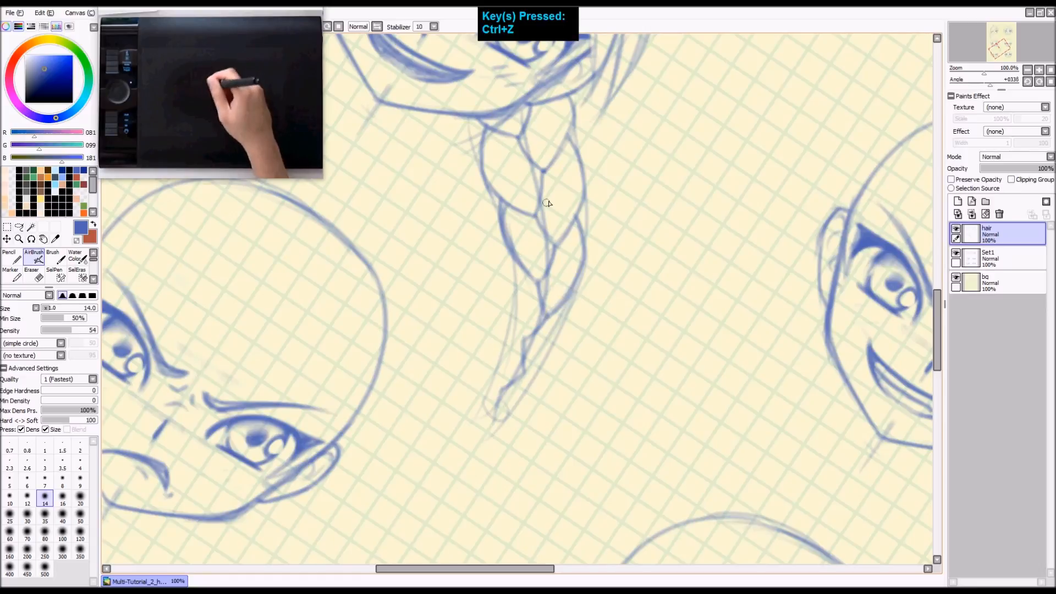
mouse_move(517, 274)
mouse_down()
mouse_move(513, 313)
mouse_move(516, 282)
mouse_move(524, 336)
mouse_up()
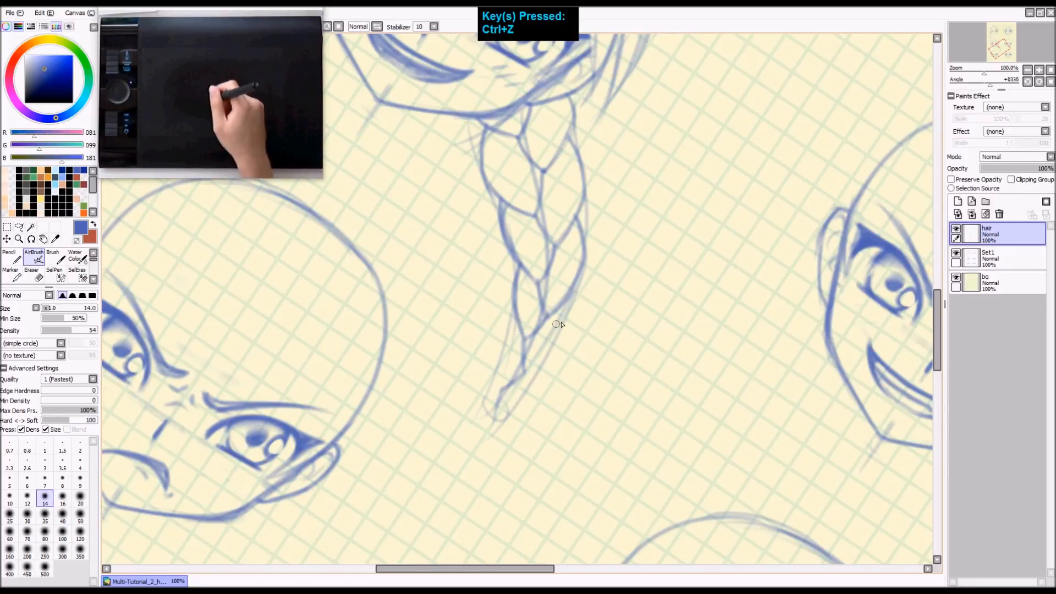
mouse_move(571, 301)
mouse_down()
mouse_move(568, 332)
mouse_move(570, 294)
mouse_move(568, 322)
mouse_move(526, 367)
mouse_move(562, 344)
mouse_move(523, 376)
mouse_up()
key(ctrl+z)
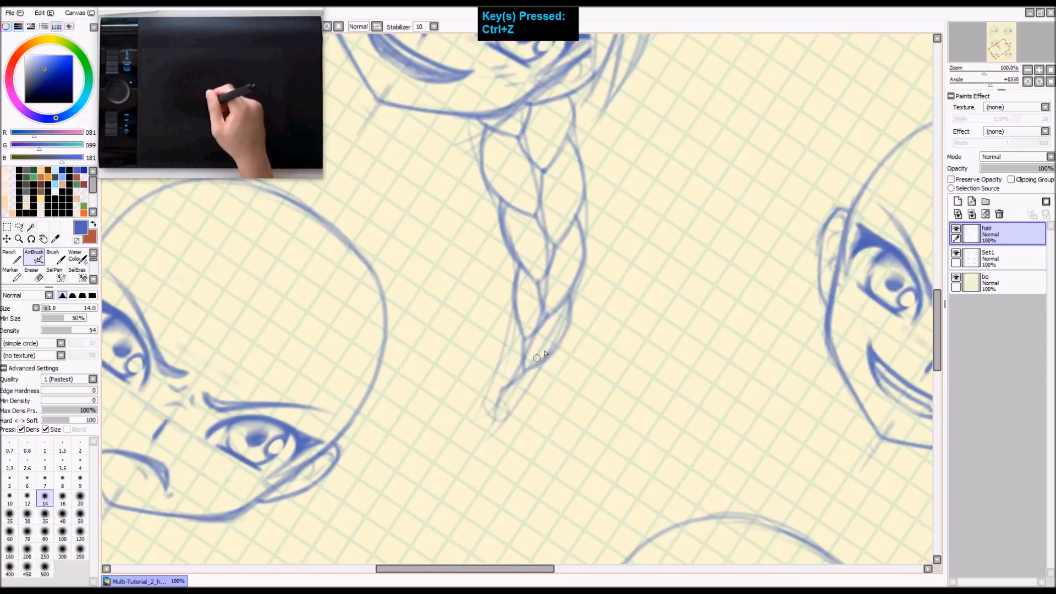
Step: Add loose strands along the braid's outer edges and draw the last narrow segments at its tip
drag(499, 201, 489, 253)
mouse_move(581, 234)
mouse_down()
mouse_move(584, 298)
mouse_move(596, 284)
mouse_up()
key(ctrl+z)
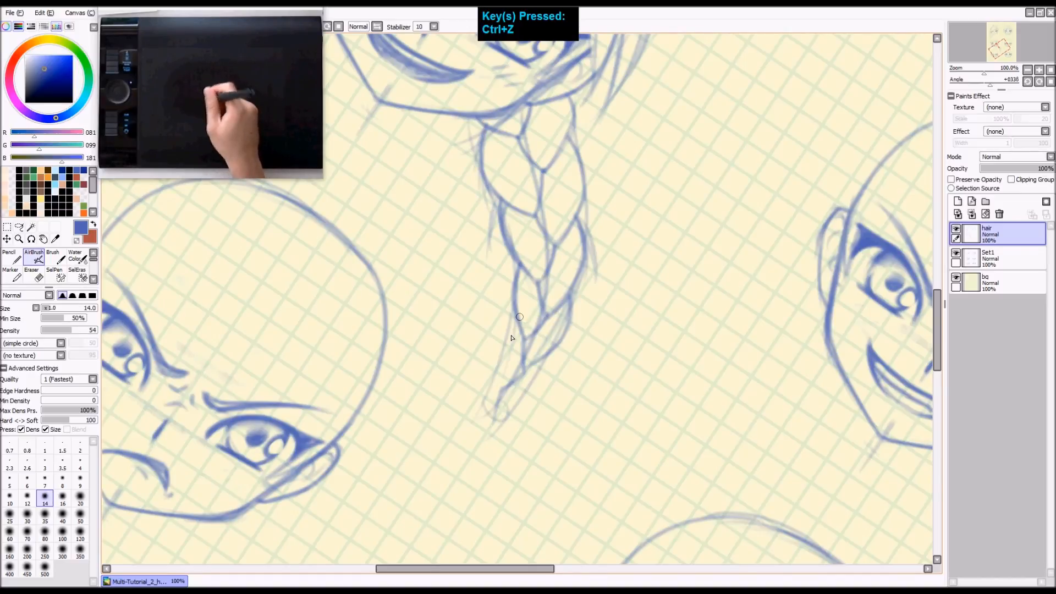
drag(511, 325, 503, 386)
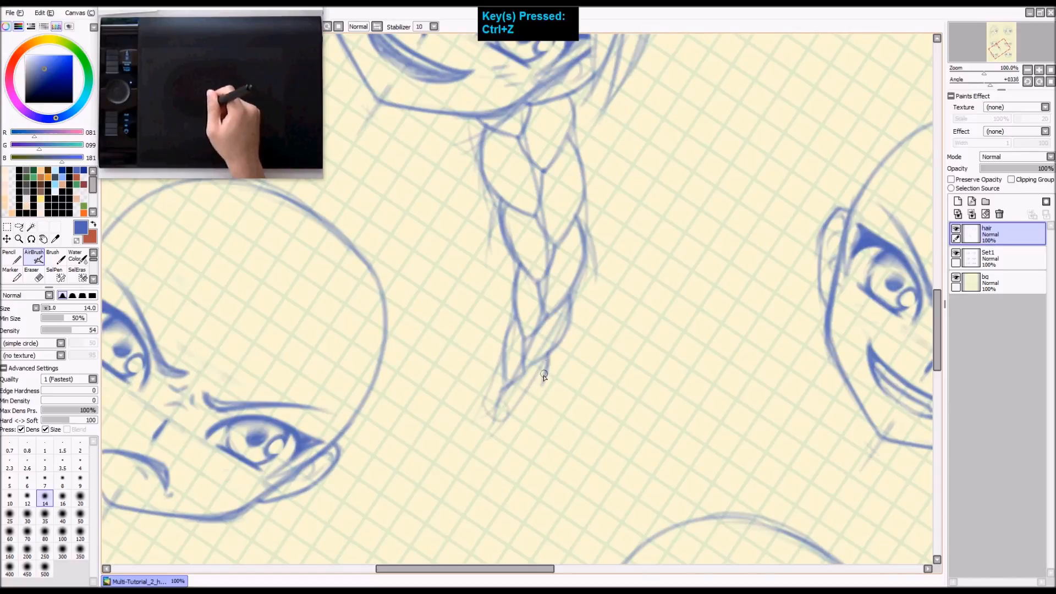
drag(541, 377, 498, 408)
Step: Draw a small hair tie around the braid's tip
mouse_move(500, 366)
mouse_down()
mouse_move(487, 396)
mouse_move(502, 417)
mouse_move(561, 302)
mouse_up()
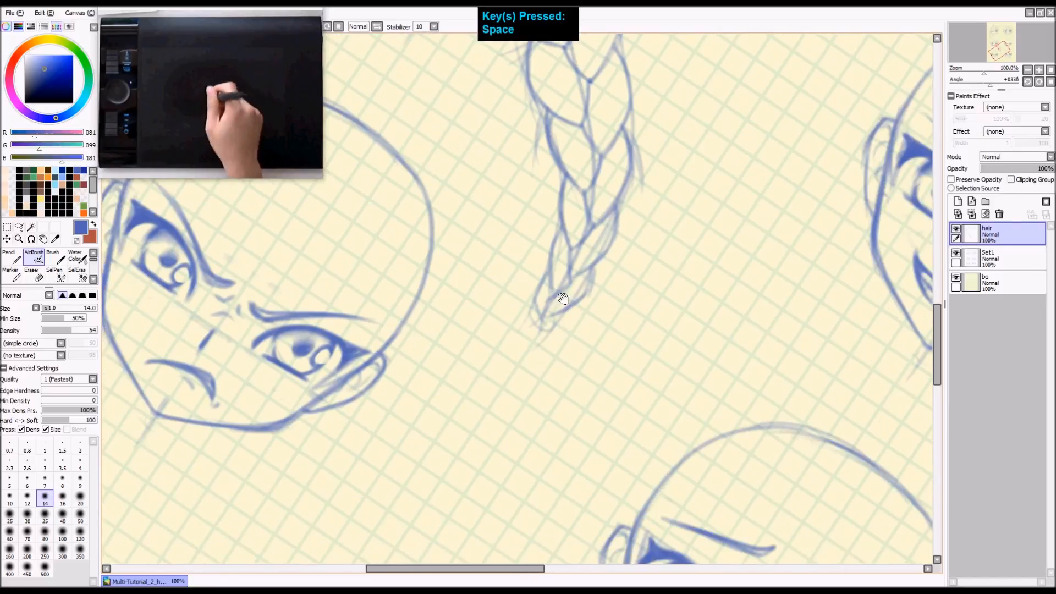
key(ctrl+shift+z)
key(z)
key(z)
key(z)
mouse_move(517, 419)
mouse_down()
mouse_move(557, 377)
mouse_move(555, 323)
mouse_move(543, 326)
mouse_move(560, 331)
mouse_move(546, 328)
mouse_move(569, 315)
mouse_move(544, 327)
mouse_up()
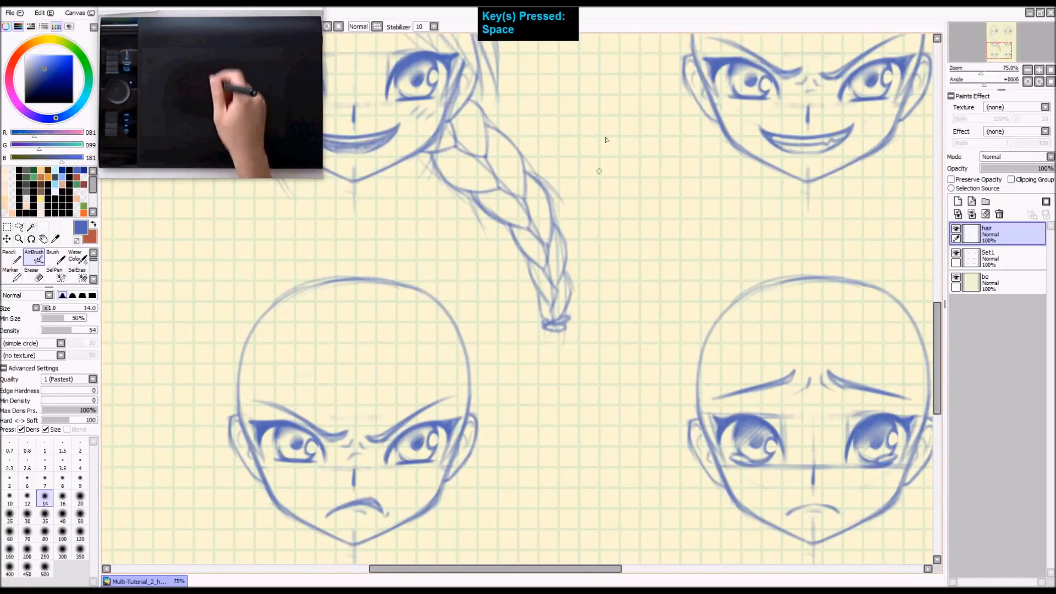
Step: Draw the loose tuft of hair fanning out below the hair tie with several tapering strands
key(z)
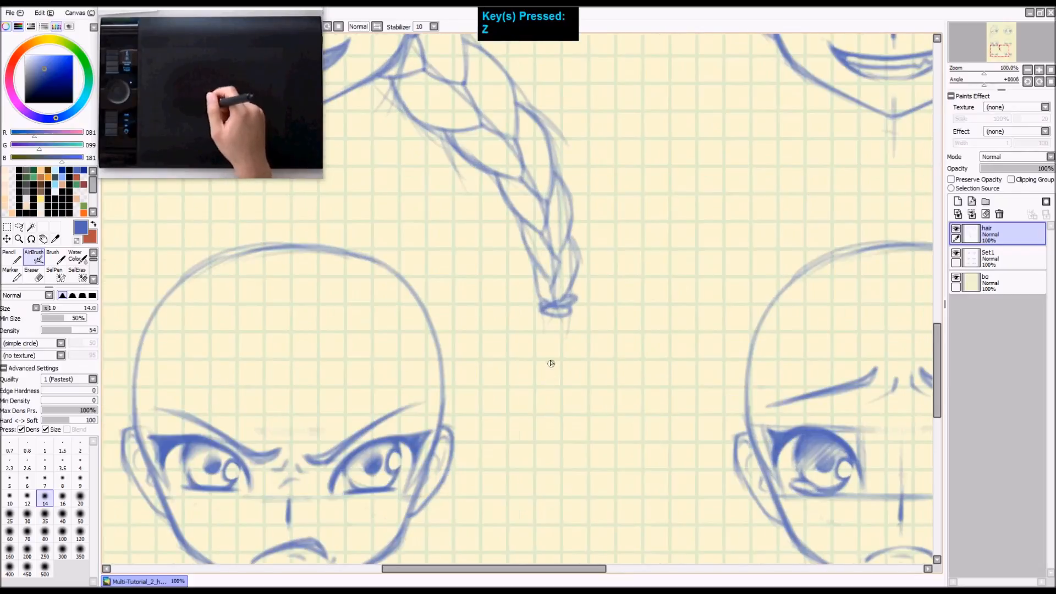
drag(540, 318, 536, 371)
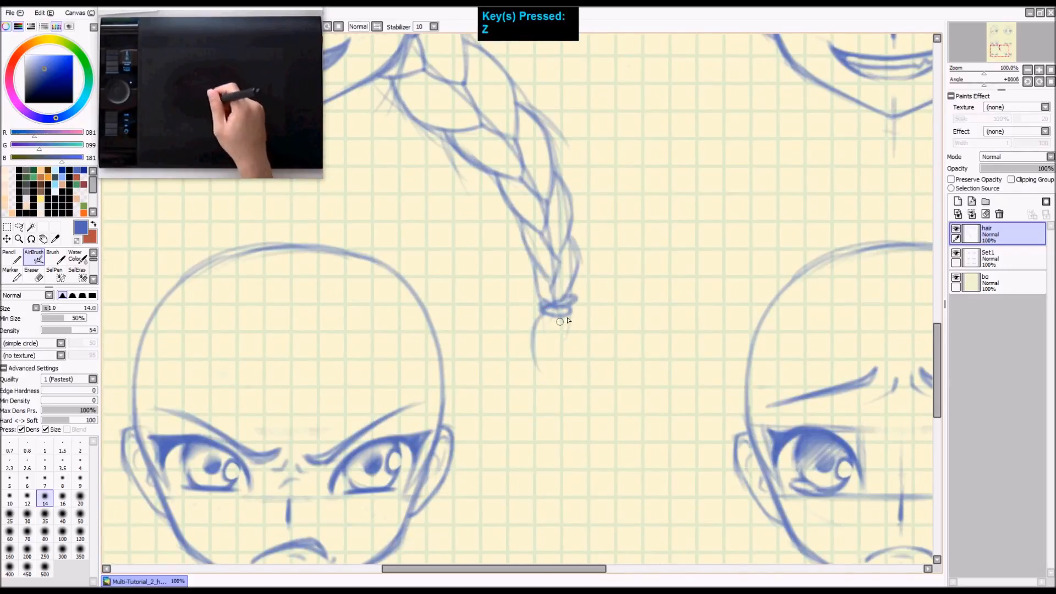
drag(571, 318, 560, 404)
mouse_move(544, 325)
mouse_down()
mouse_move(543, 382)
mouse_move(554, 388)
mouse_up()
mouse_move(556, 342)
mouse_down()
mouse_move(551, 417)
mouse_move(557, 363)
mouse_move(553, 396)
mouse_up()
drag(569, 318, 572, 368)
drag(571, 318, 574, 364)
key(ctrl+z)
drag(542, 309, 518, 388)
drag(529, 328, 514, 395)
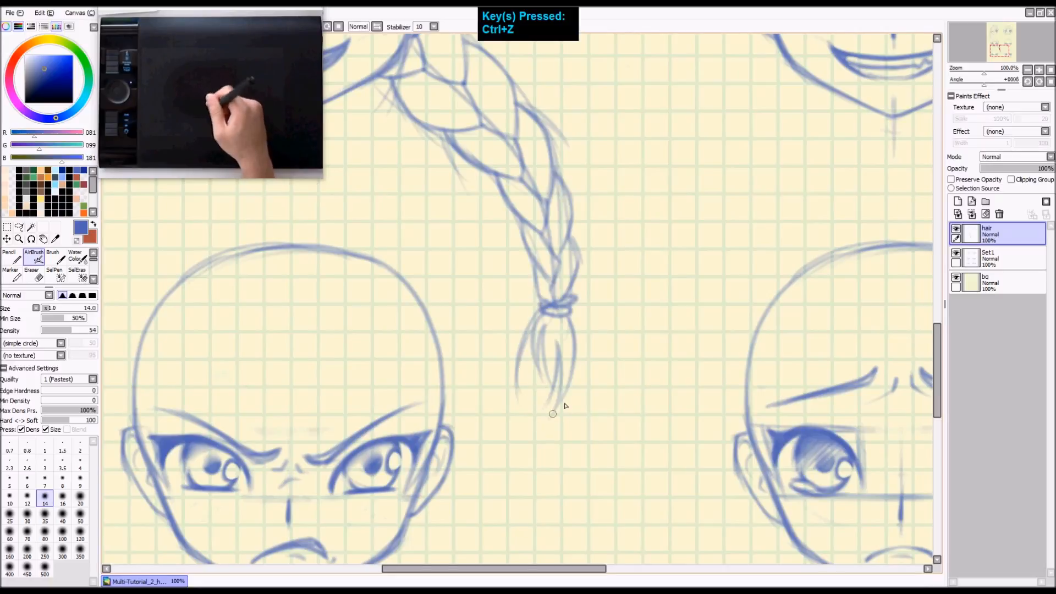
key(ctrl+shift+z)
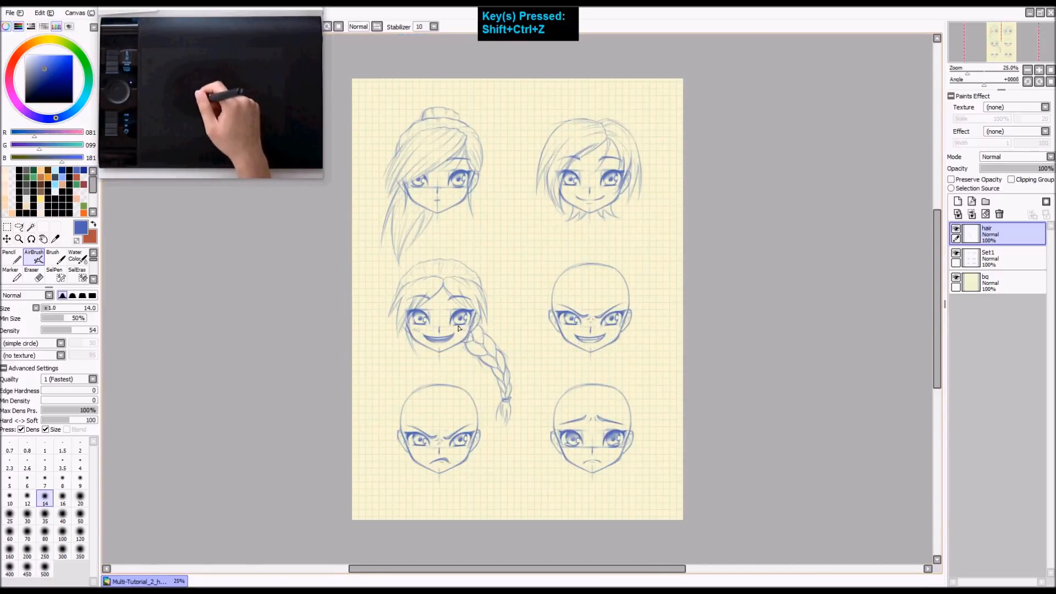
Step: Add fine strand lines inside the braid's segments where they overlap, working from the jaw down to the hair tie
key(z)
key(z)
key(z)
key(Tab)
key(Tab)
key(ctrl+Tab)
key(ctrl+Tab)
key(ctrl+Tab)
key(ctrl+Tab)
key(z)
mouse_move(467, 324)
mouse_down()
mouse_move(468, 220)
mouse_move(476, 253)
mouse_move(488, 252)
mouse_move(468, 308)
mouse_move(467, 259)
mouse_move(502, 363)
mouse_move(498, 319)
mouse_move(514, 344)
mouse_up()
key(z)
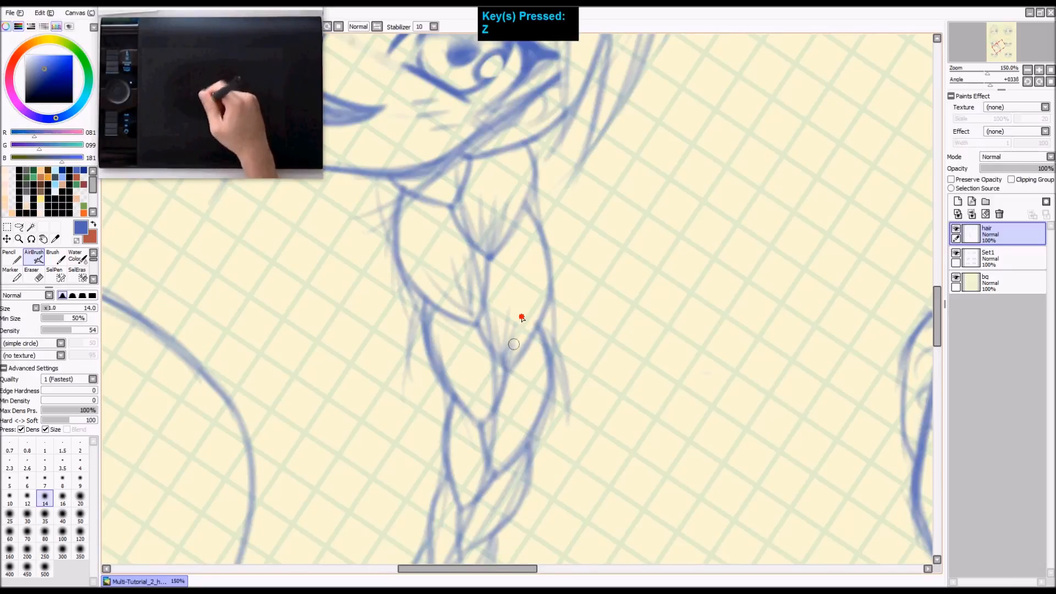
mouse_move(452, 350)
mouse_down()
mouse_move(478, 385)
mouse_move(514, 371)
mouse_move(507, 464)
mouse_move(533, 337)
mouse_move(504, 278)
mouse_up()
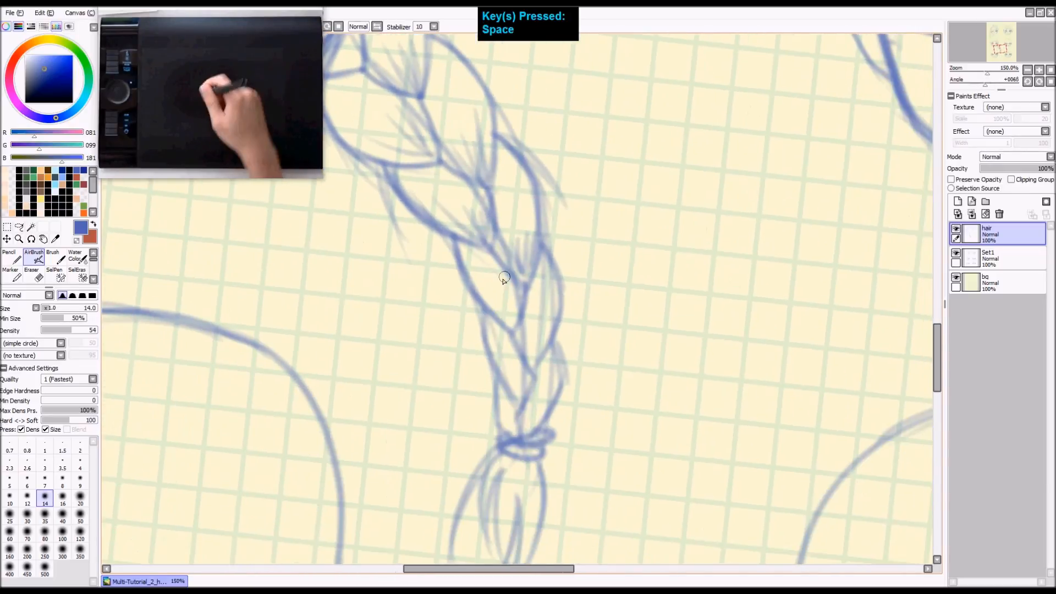
mouse_move(531, 352)
mouse_down()
mouse_move(529, 330)
mouse_move(542, 352)
mouse_move(514, 338)
mouse_move(507, 381)
mouse_up()
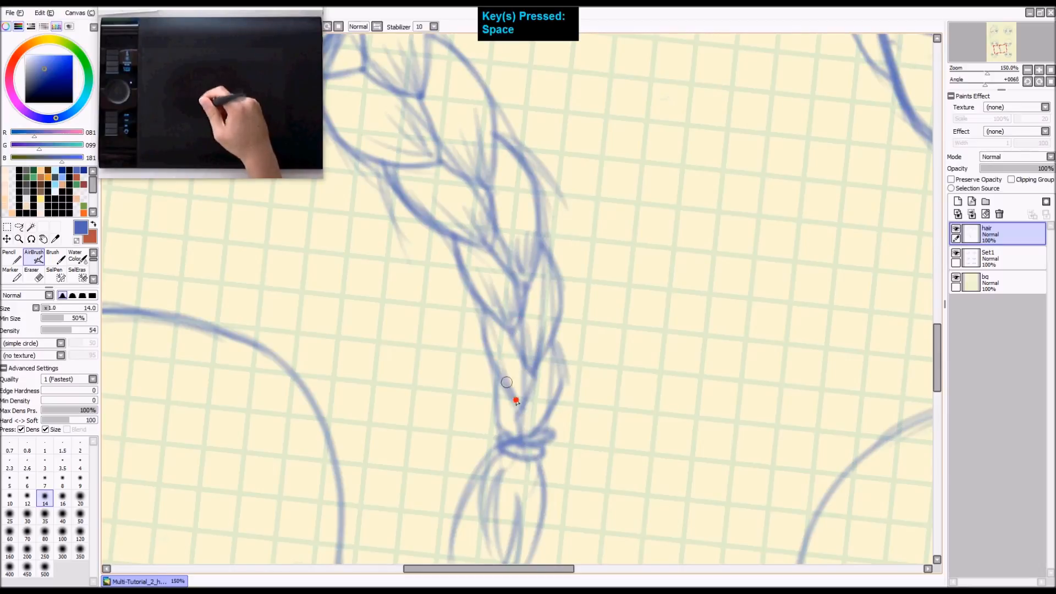
key(ctrl+shift+z)
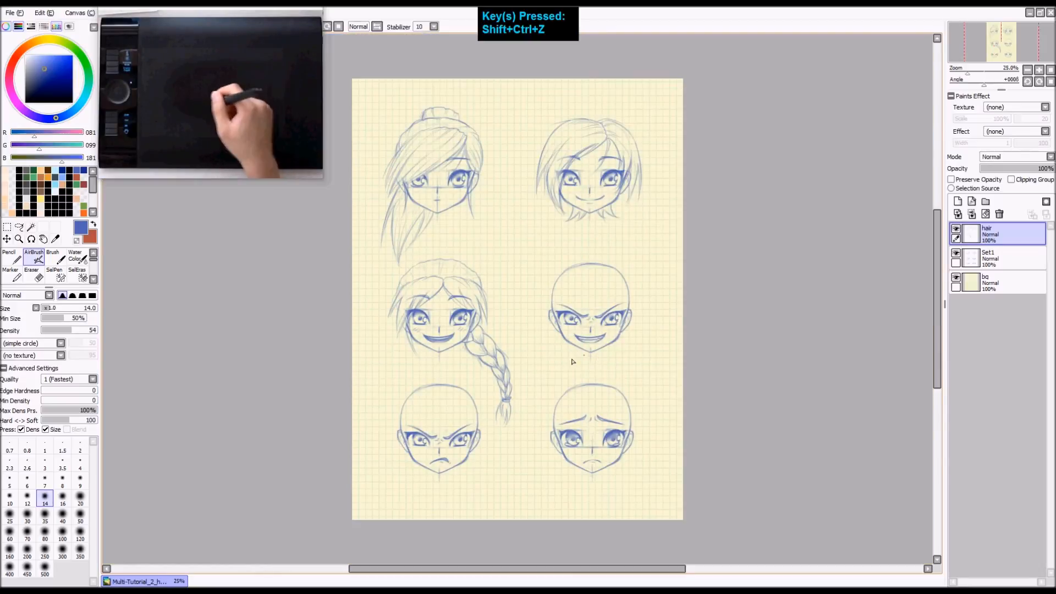
Step: Draw a wavy hairline across the grinning fourth face's forehead, from one temple to the other
key(z)
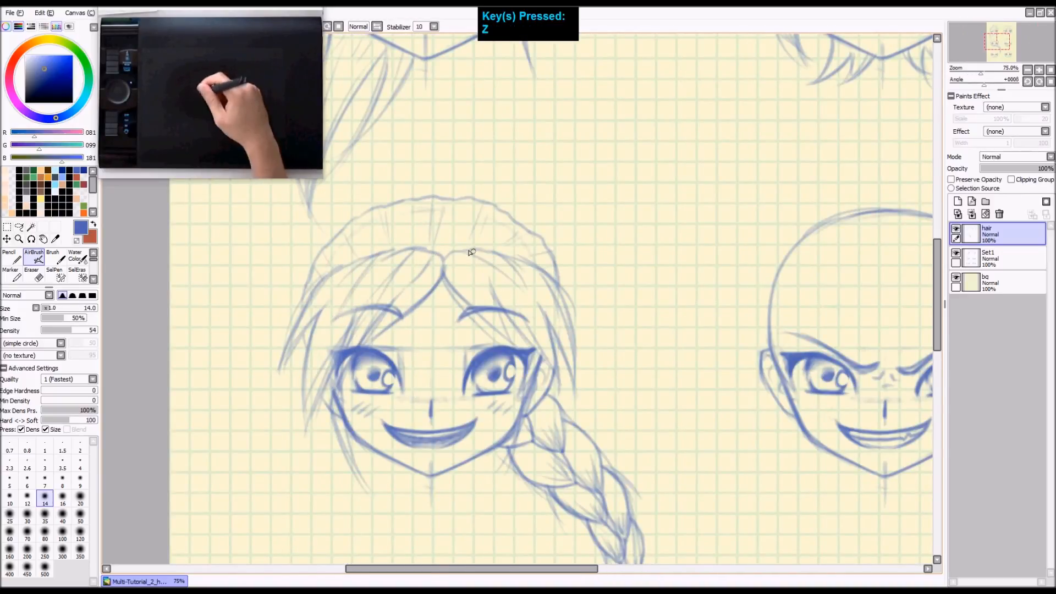
drag(767, 352, 504, 252)
scroll(523, 302, up, 2)
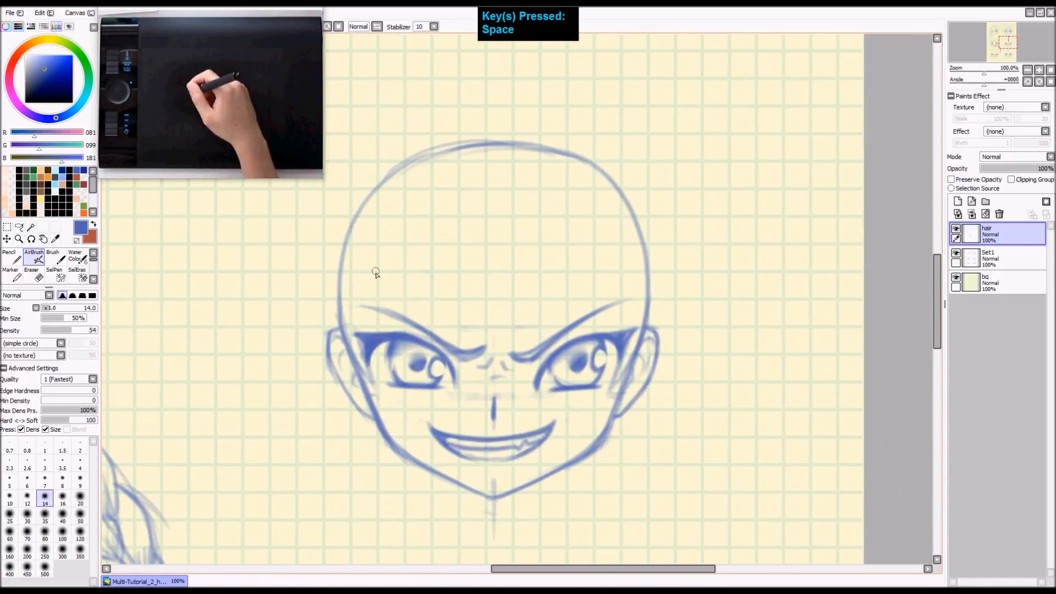
drag(358, 351, 357, 279)
key(ctrl+z)
drag(359, 351, 361, 281)
key(ctrl+z)
mouse_move(356, 357)
mouse_down()
mouse_move(357, 285)
mouse_move(386, 230)
mouse_move(445, 216)
mouse_move(501, 235)
mouse_move(535, 231)
mouse_up()
key(ctrl+z)
key(ctrl+z)
mouse_move(444, 224)
mouse_down()
mouse_move(510, 235)
mouse_move(616, 217)
mouse_move(575, 221)
mouse_move(593, 217)
mouse_move(628, 248)
mouse_move(607, 225)
mouse_move(624, 238)
mouse_move(637, 317)
mouse_up()
key(ctrl+z)
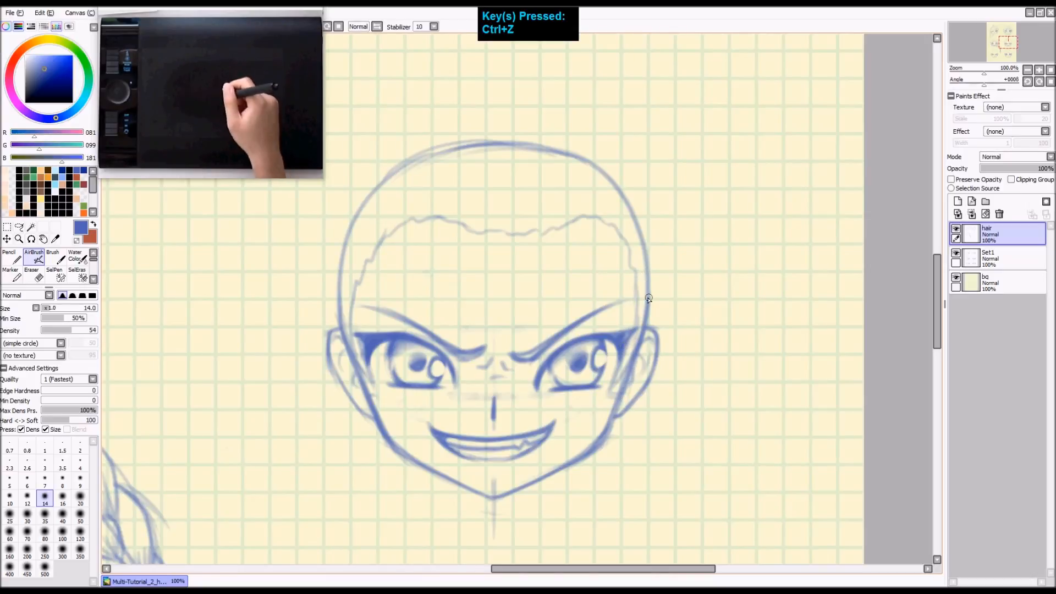
mouse_move(361, 285)
mouse_down()
mouse_move(400, 202)
mouse_move(477, 308)
mouse_move(531, 234)
mouse_move(608, 258)
mouse_move(622, 347)
mouse_up()
key(ctrl+z)
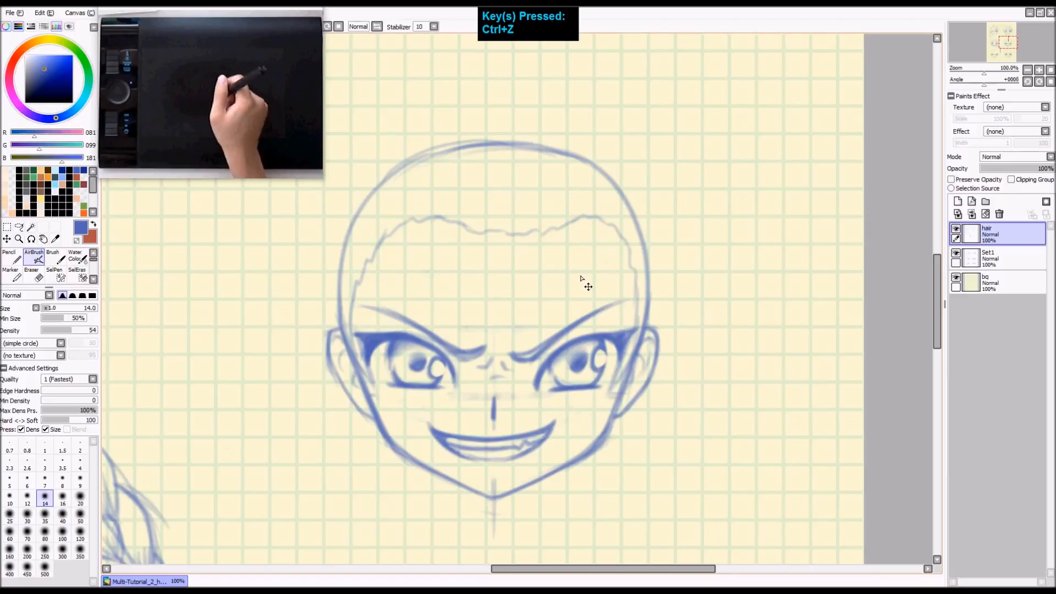
Step: Draw a bumpy outer hair contour slightly outside the fourth face's skull, from the crown down to both ears
key(space)
drag(639, 285, 637, 304)
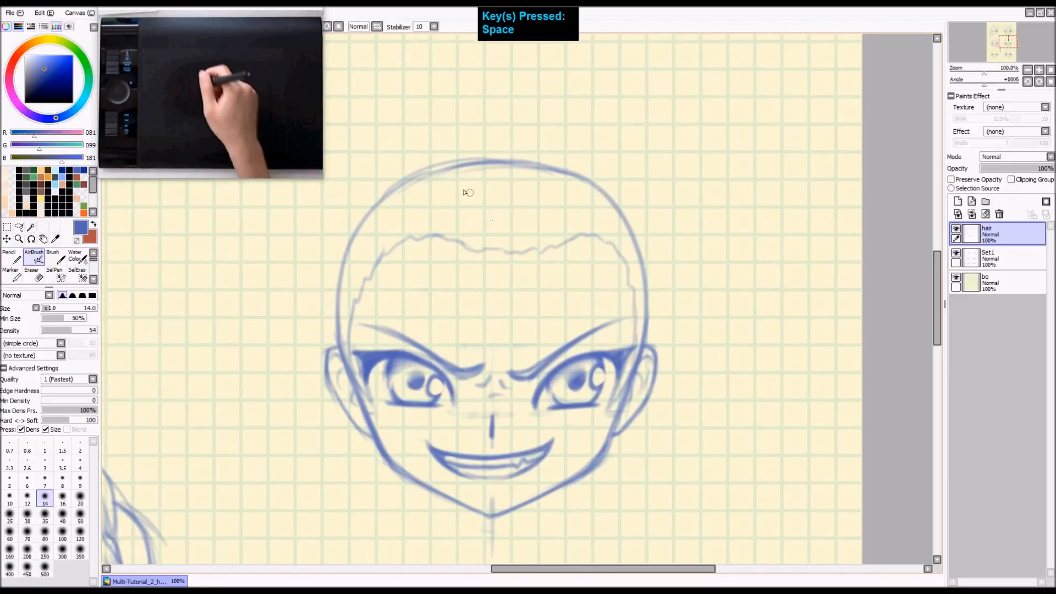
mouse_move(504, 145)
mouse_down()
mouse_move(388, 175)
mouse_move(337, 242)
mouse_up()
key(ctrl+z)
mouse_move(358, 207)
mouse_down()
mouse_move(341, 258)
mouse_move(346, 232)
mouse_move(328, 267)
mouse_move(332, 253)
mouse_move(351, 360)
mouse_move(326, 295)
mouse_move(329, 346)
mouse_up()
mouse_move(500, 147)
mouse_down()
mouse_move(631, 179)
mouse_move(633, 209)
mouse_move(611, 179)
mouse_move(645, 235)
mouse_move(650, 345)
mouse_up()
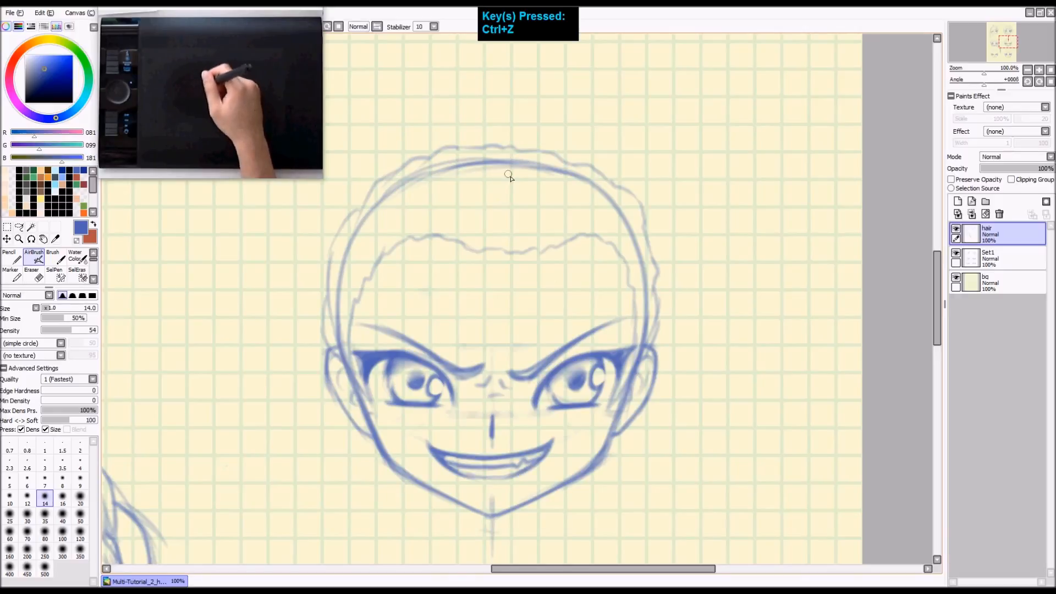
Step: Add short, light strand lines between the hair contour and the hairline to show the hair's direction
drag(514, 149, 521, 208)
drag(427, 156, 421, 220)
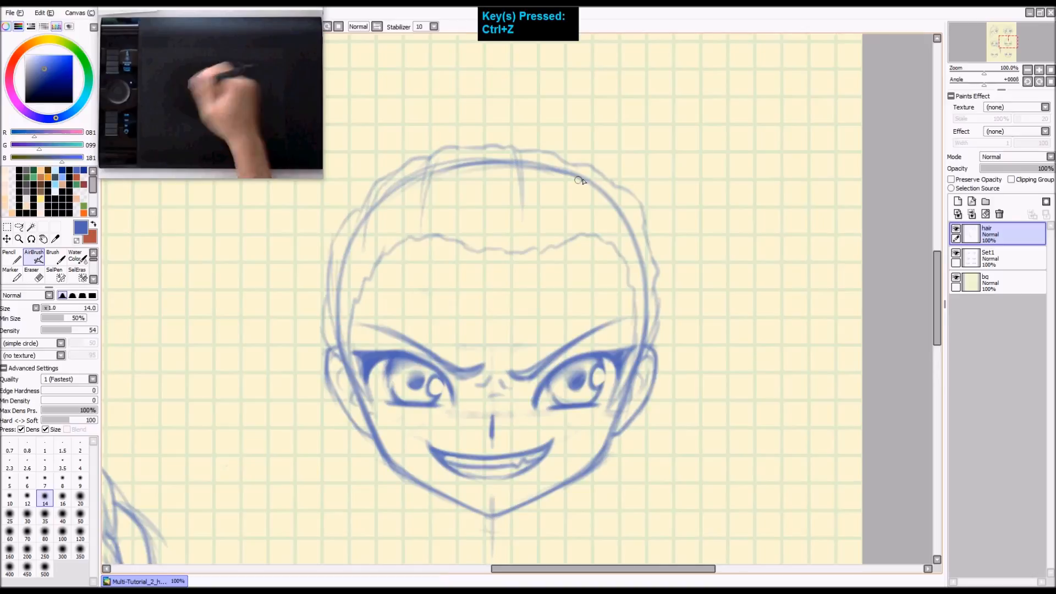
mouse_move(569, 162)
mouse_down()
mouse_move(589, 228)
mouse_move(629, 203)
mouse_move(644, 316)
mouse_up()
drag(483, 243, 479, 206)
drag(567, 245, 565, 202)
drag(616, 256, 611, 201)
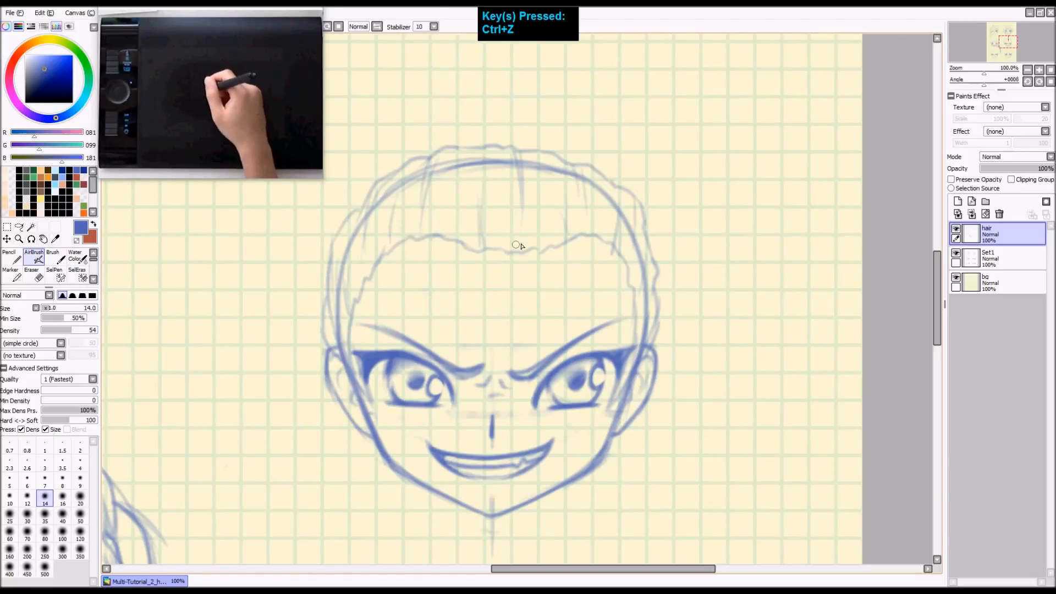
Step: Draw a bang that rises from the middle of the hairline, loops over and tapers down between the eyebrows
key(space)
drag(516, 245, 516, 220)
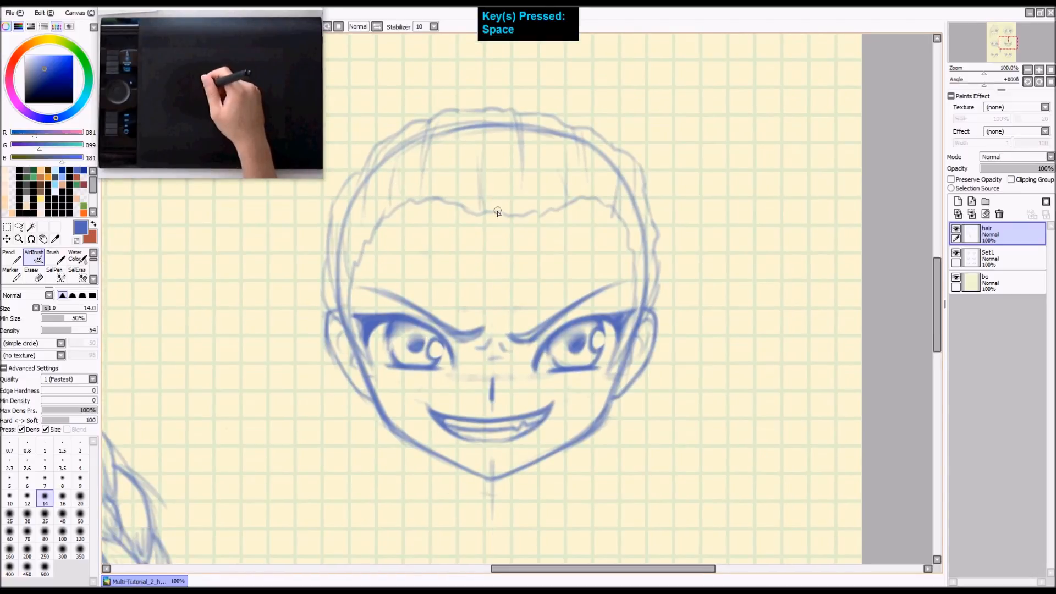
drag(497, 213, 511, 363)
drag(496, 212, 513, 333)
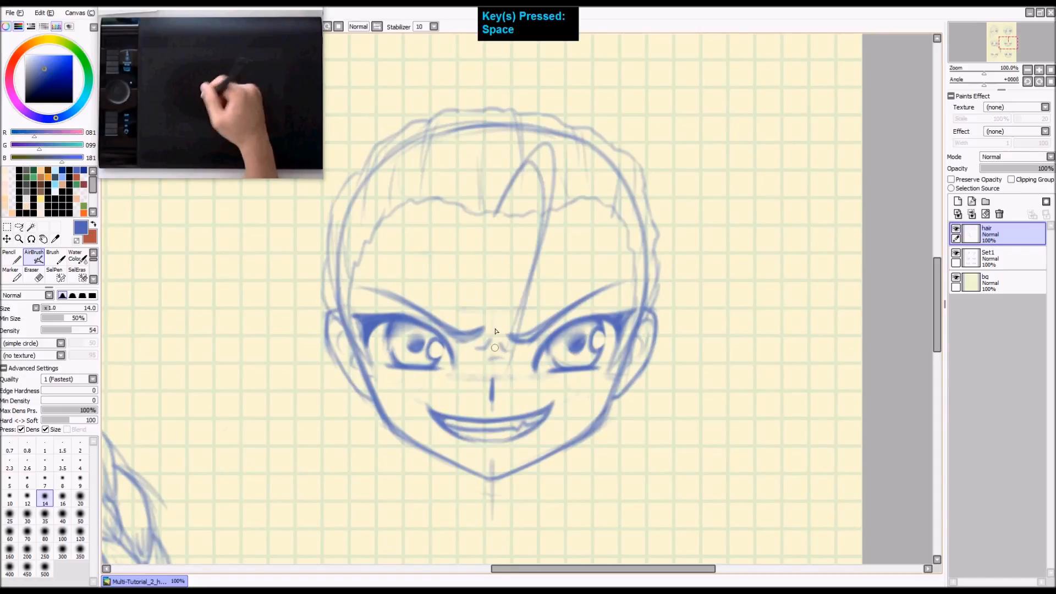
key(ctrl+z)
drag(495, 211, 520, 319)
key(ctrl+z)
mouse_move(494, 214)
mouse_down()
mouse_move(535, 146)
mouse_move(520, 330)
mouse_up()
key(ctrl+z)
drag(495, 215, 512, 339)
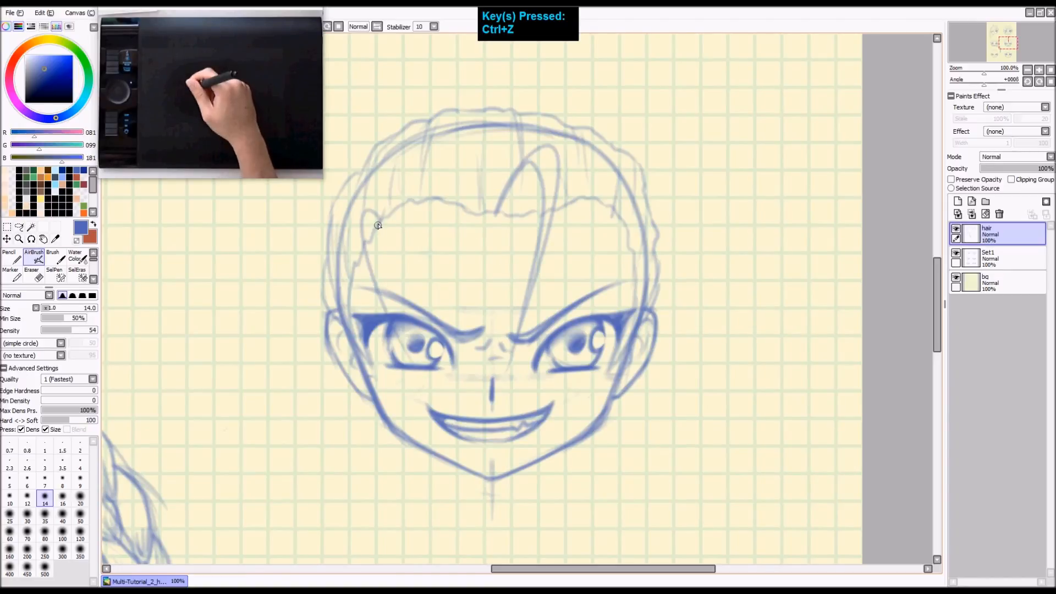
Step: Draw a thin looping strand at each temple, falling from the hairline along the side of the face
mouse_move(629, 242)
mouse_down()
mouse_move(643, 283)
mouse_move(593, 364)
mouse_up()
key(ctrl+z)
key(ctrl+z)
mouse_move(627, 249)
mouse_down()
mouse_move(640, 282)
mouse_move(576, 419)
mouse_move(588, 374)
mouse_move(599, 381)
mouse_up()
key(ctrl+z)
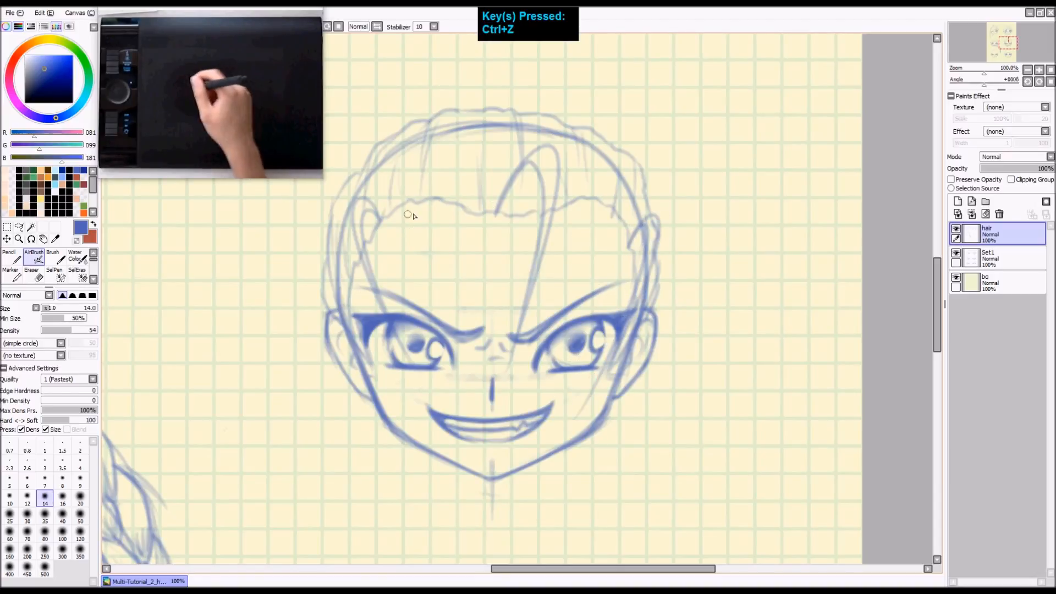
mouse_move(440, 196)
mouse_down()
mouse_move(465, 155)
mouse_move(452, 337)
mouse_up()
mouse_move(439, 198)
mouse_down()
mouse_move(463, 132)
mouse_move(446, 336)
mouse_up()
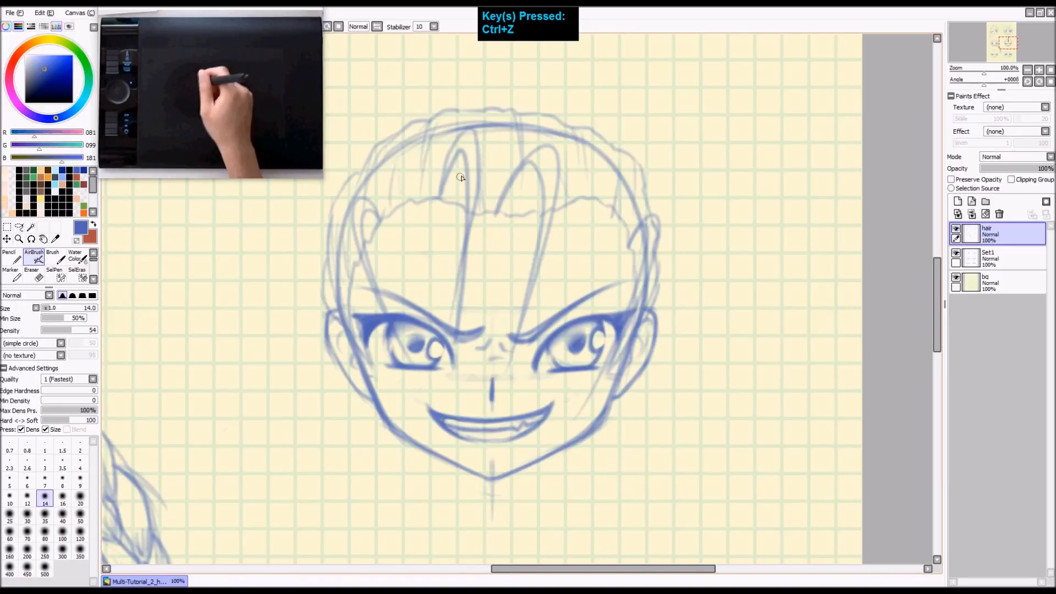
key(ctrl+z)
key(ctrl+z)
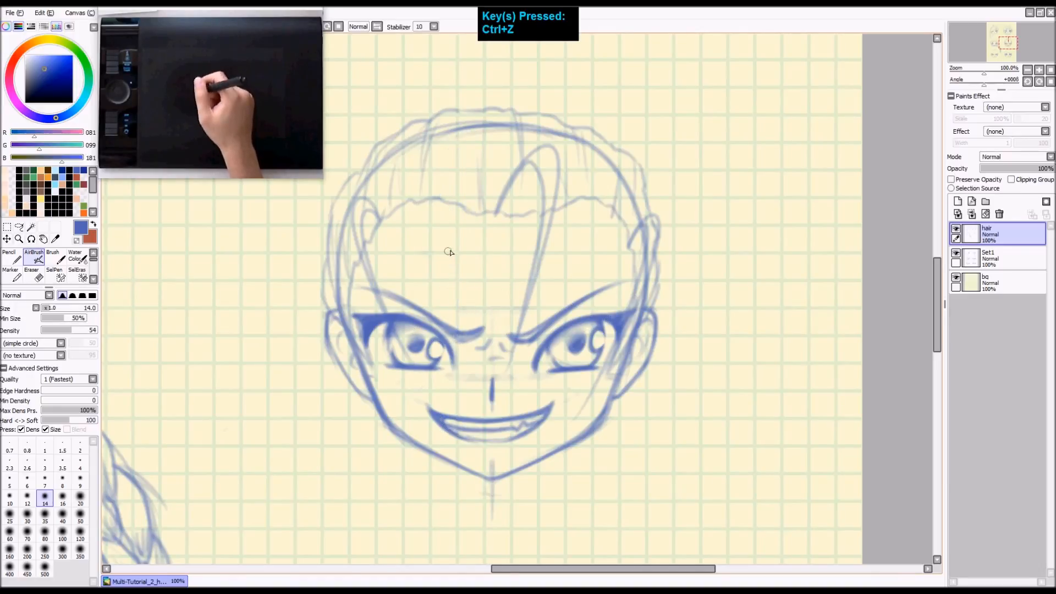
Step: Draw a spiky strand rising from the crown and curving up toward the viewer's right
key(ctrl+minus)
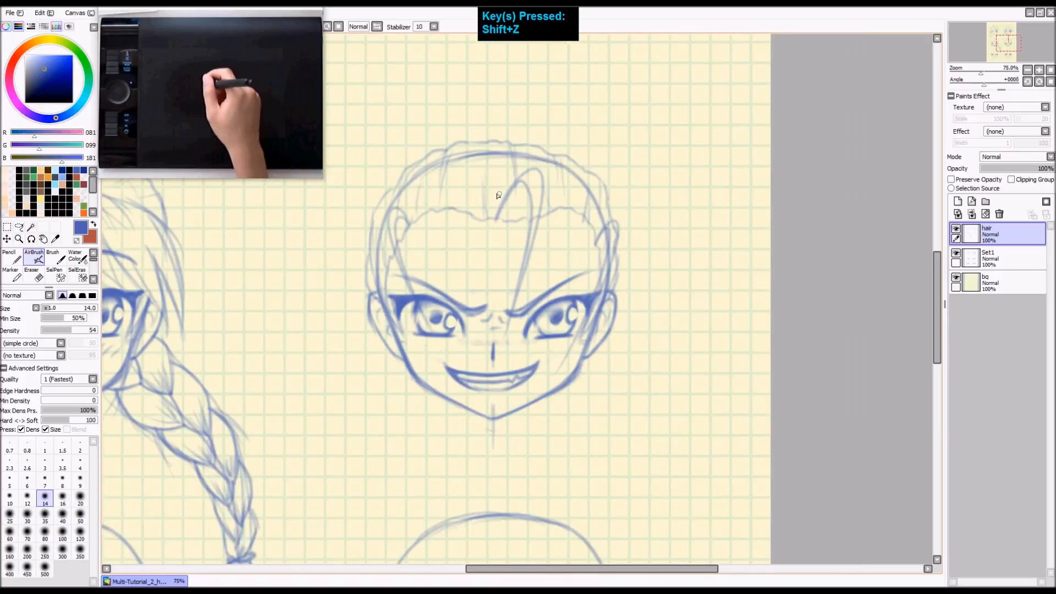
drag(498, 194, 521, 246)
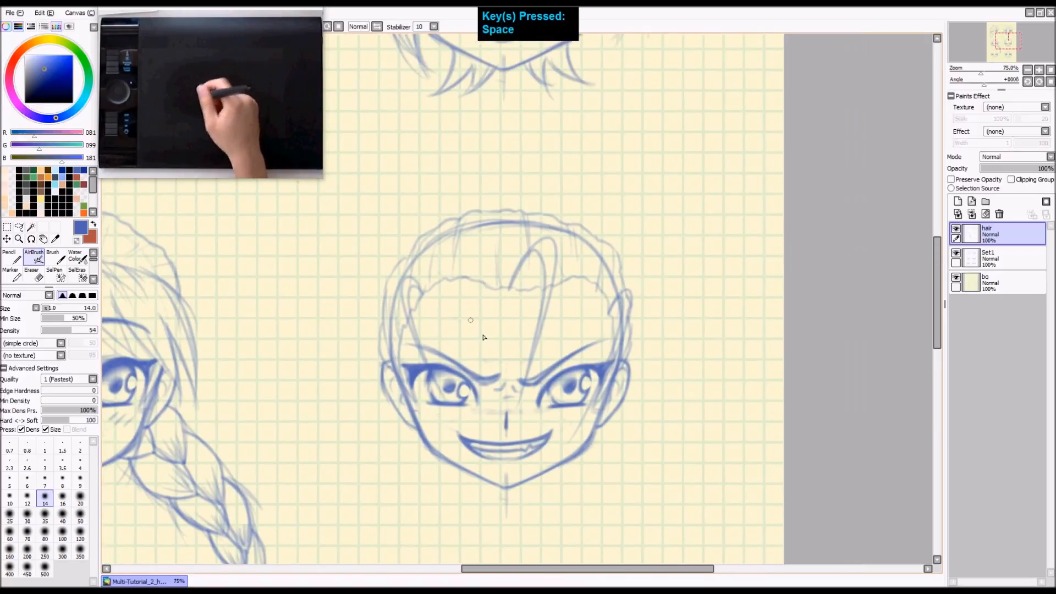
mouse_move(478, 259)
mouse_down()
mouse_move(545, 288)
mouse_move(484, 264)
mouse_up()
key(ctrl+z)
drag(536, 217, 600, 141)
key(ctrl+z)
drag(527, 212, 600, 143)
Step: Draw a second crown strand arching out toward the viewer's left
drag(459, 221, 365, 180)
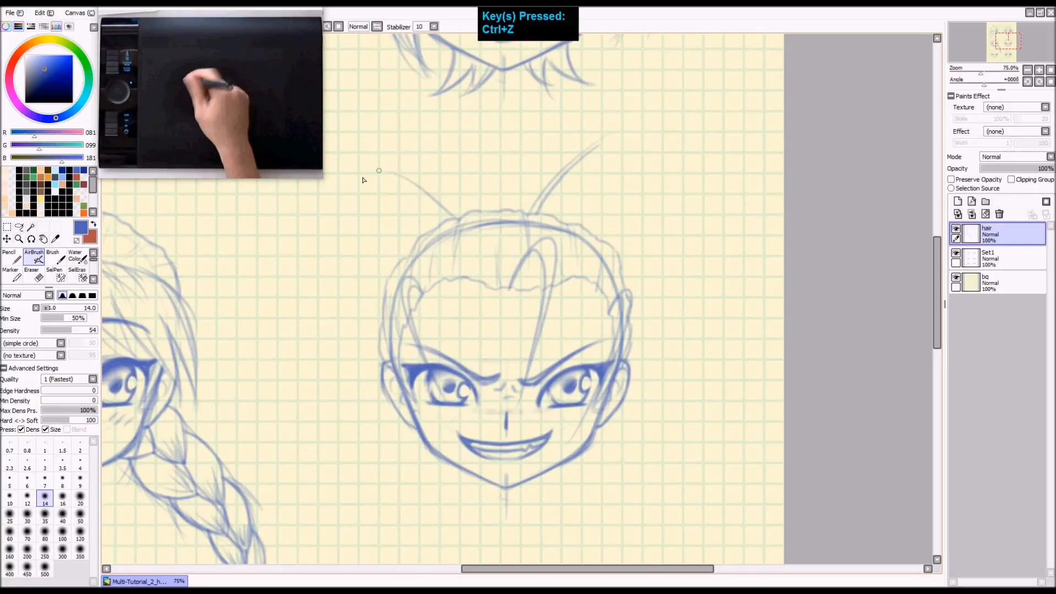
key(ctrl+z)
drag(451, 223, 352, 193)
drag(451, 218, 353, 188)
key(ctrl+z)
drag(458, 218, 359, 195)
Step: Draw strands curving outward from both sides of the head above the ears
drag(618, 258, 693, 229)
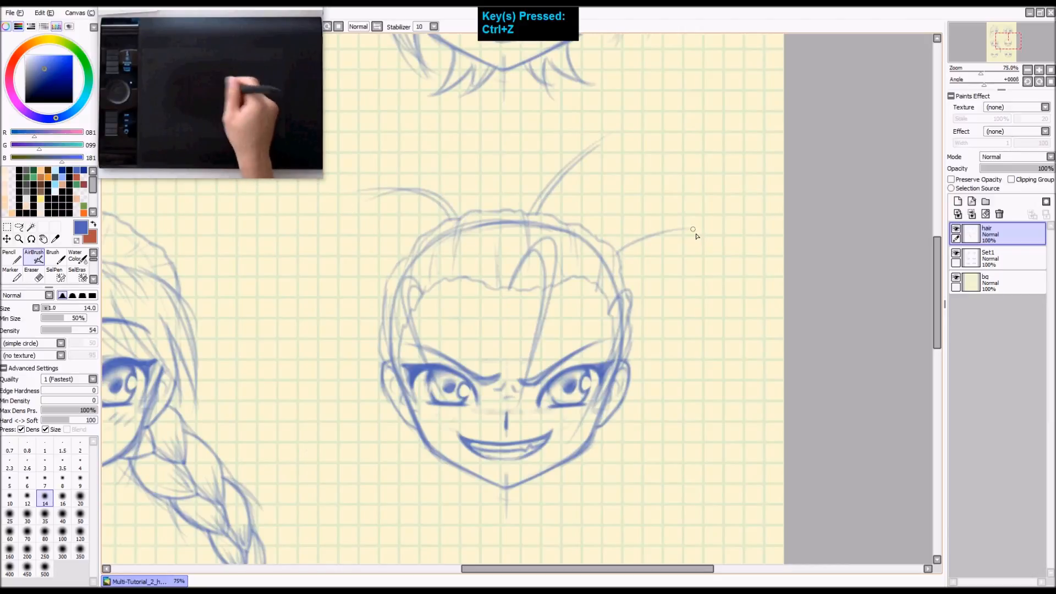
key(ctrl+z)
drag(607, 249, 694, 222)
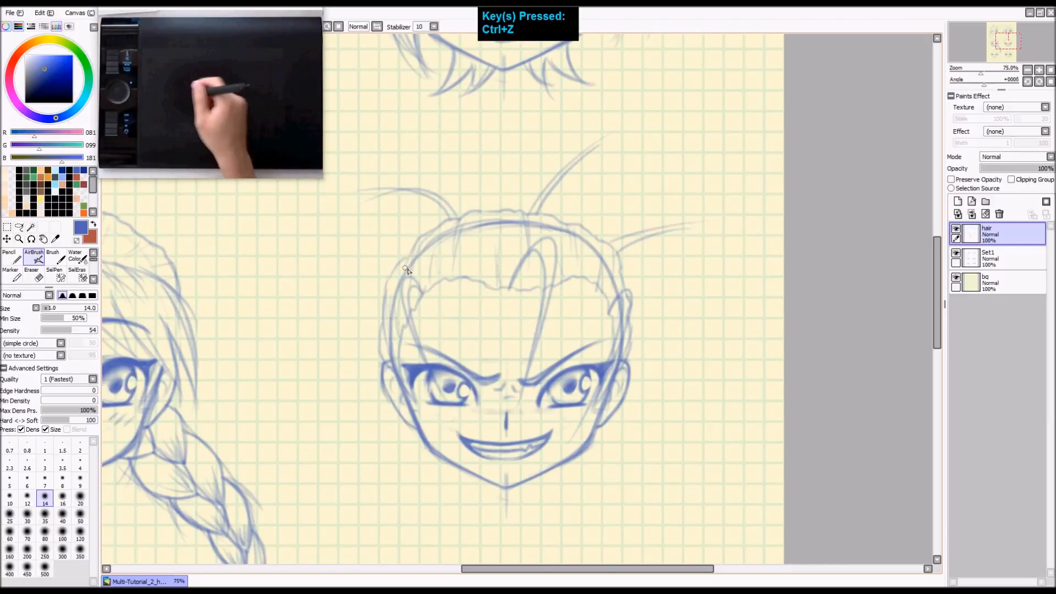
mouse_move(405, 252)
mouse_down()
mouse_move(348, 231)
mouse_move(313, 317)
mouse_up()
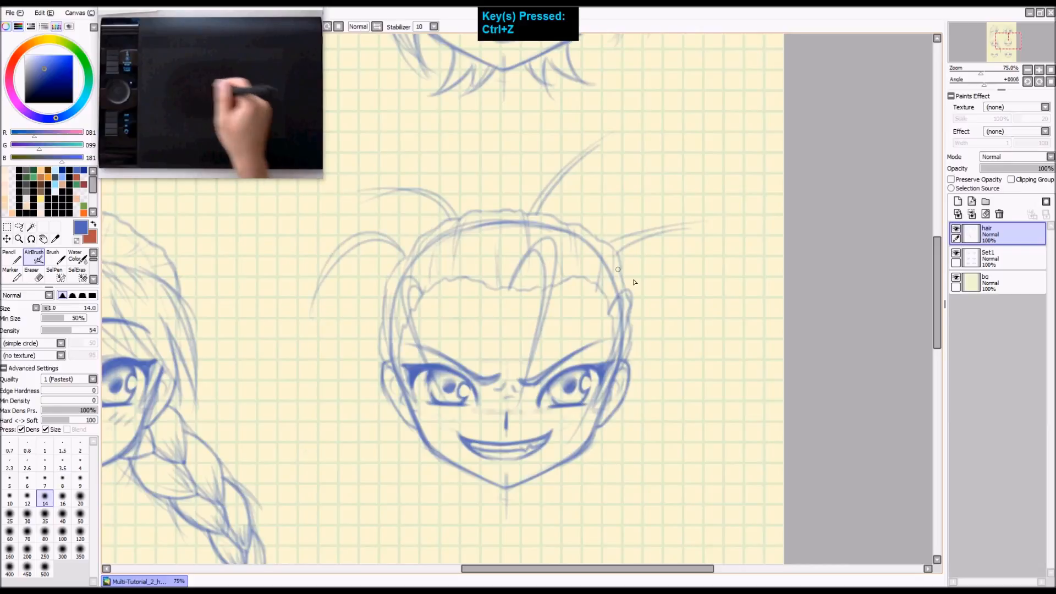
Step: Draw a long strand hanging down from behind the ear on the viewer's left
key(space)
drag(565, 418, 586, 308)
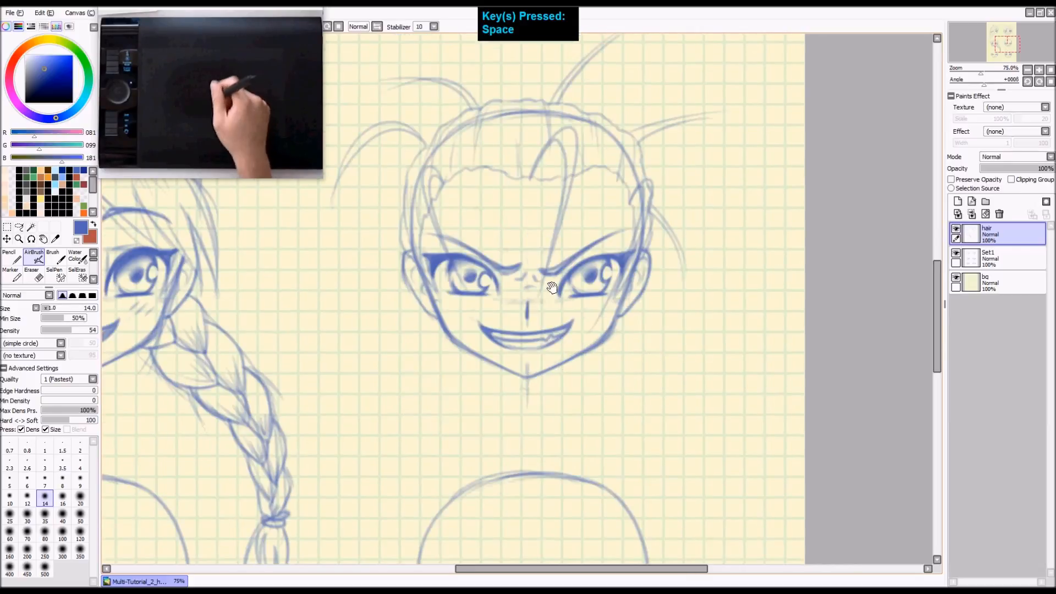
drag(439, 329, 410, 457)
drag(433, 341, 399, 454)
key(ctrl+z)
drag(431, 319, 408, 449)
key(ctrl+z)
drag(430, 323, 417, 461)
Step: Draw a matching long strand below the other ear and a strand behind the jaw on each side of the chin
drag(623, 317, 661, 429)
drag(482, 359, 462, 472)
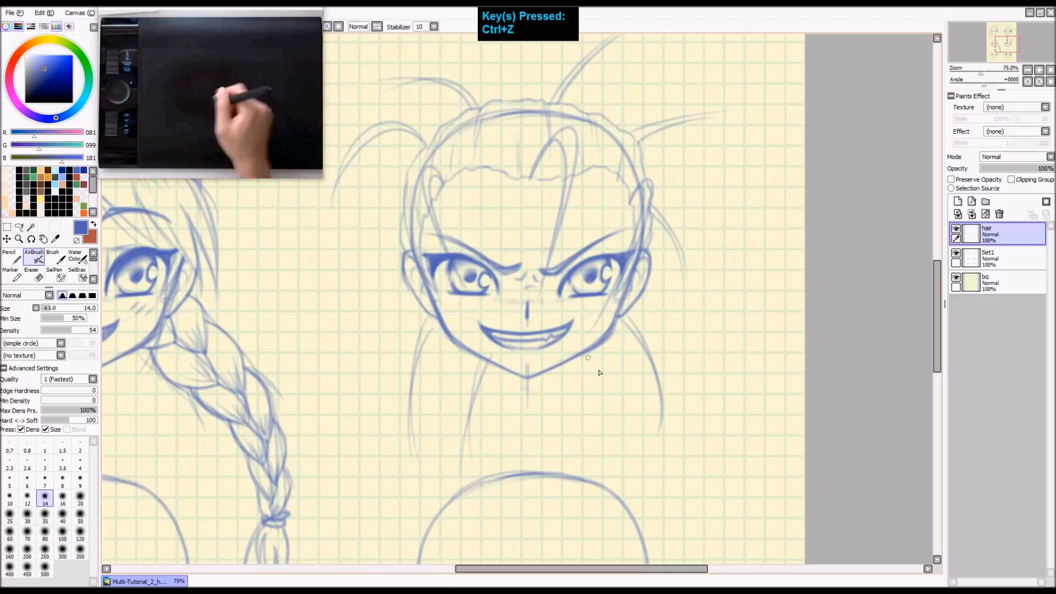
drag(589, 357, 612, 419)
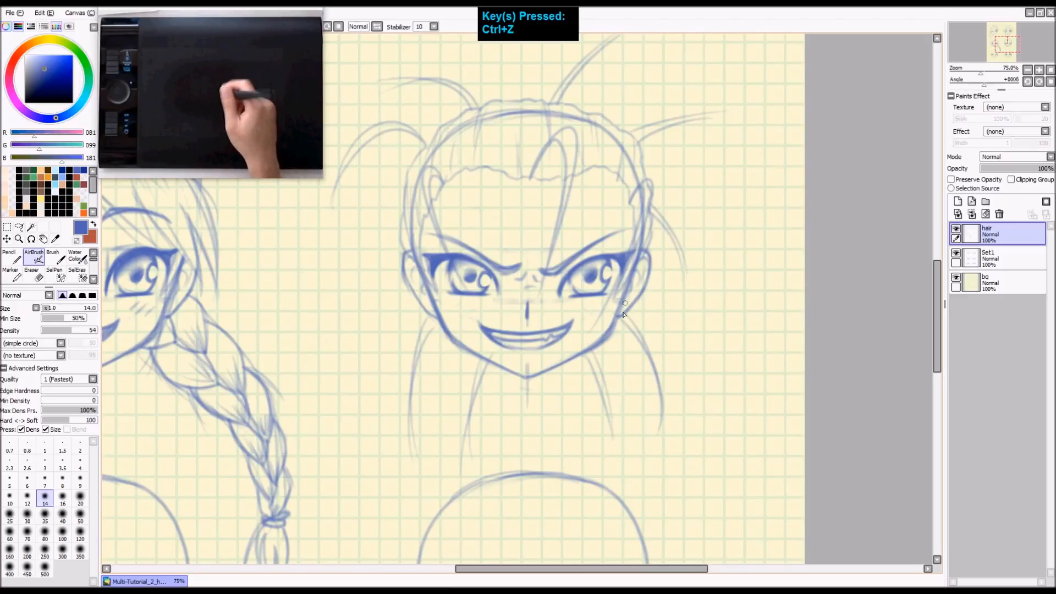
Step: Erase the fourth face's skull outline beneath the hair on the Set1 layer
key(space)
mouse_move(582, 384)
mouse_down()
mouse_move(598, 446)
mouse_move(627, 322)
mouse_move(578, 360)
mouse_up()
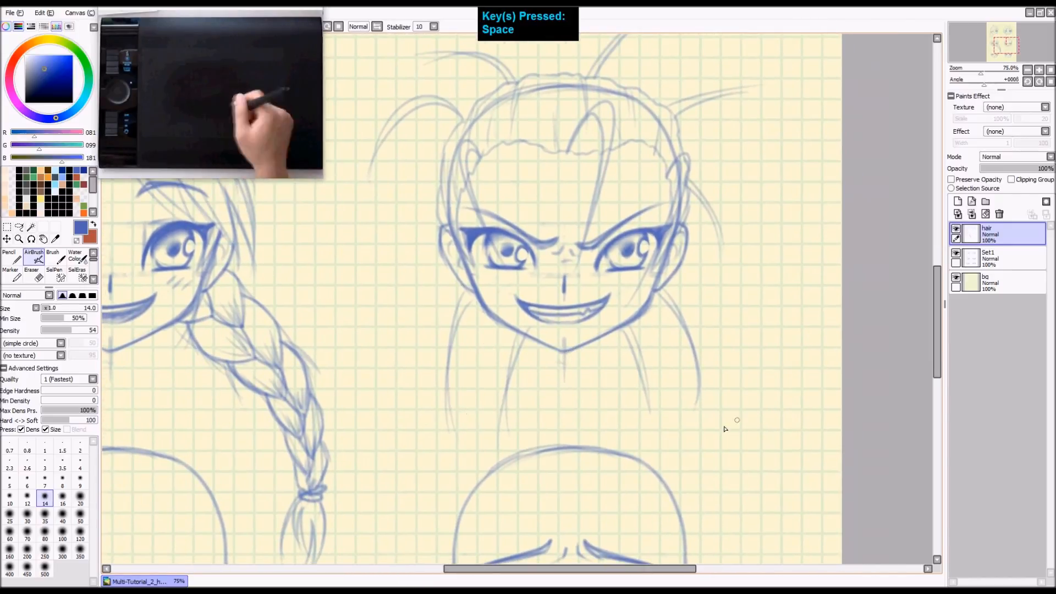
drag(441, 408, 555, 445)
click(957, 263)
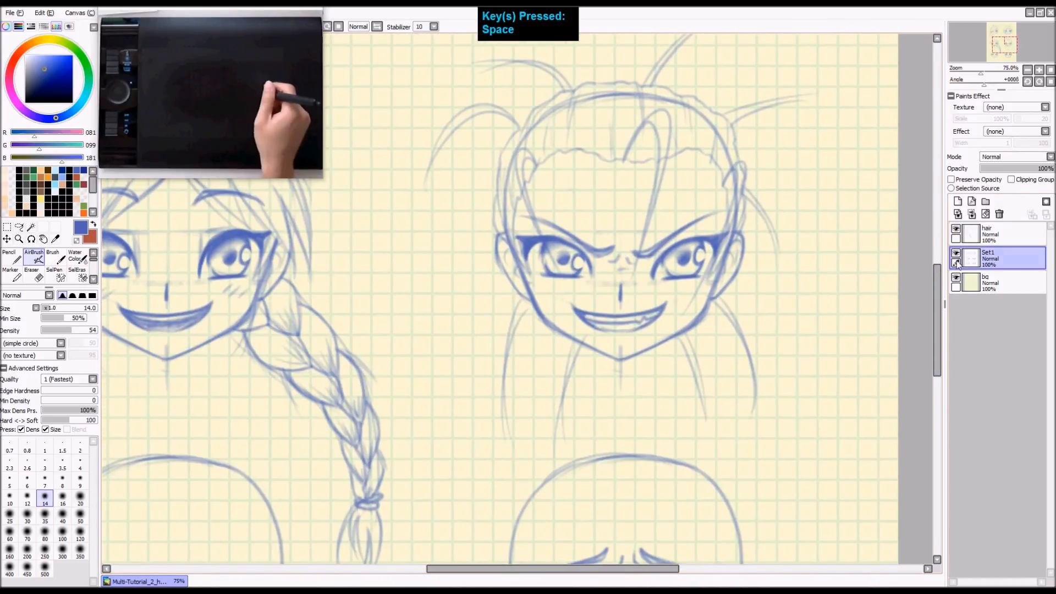
key(e)
drag(538, 106, 662, 106)
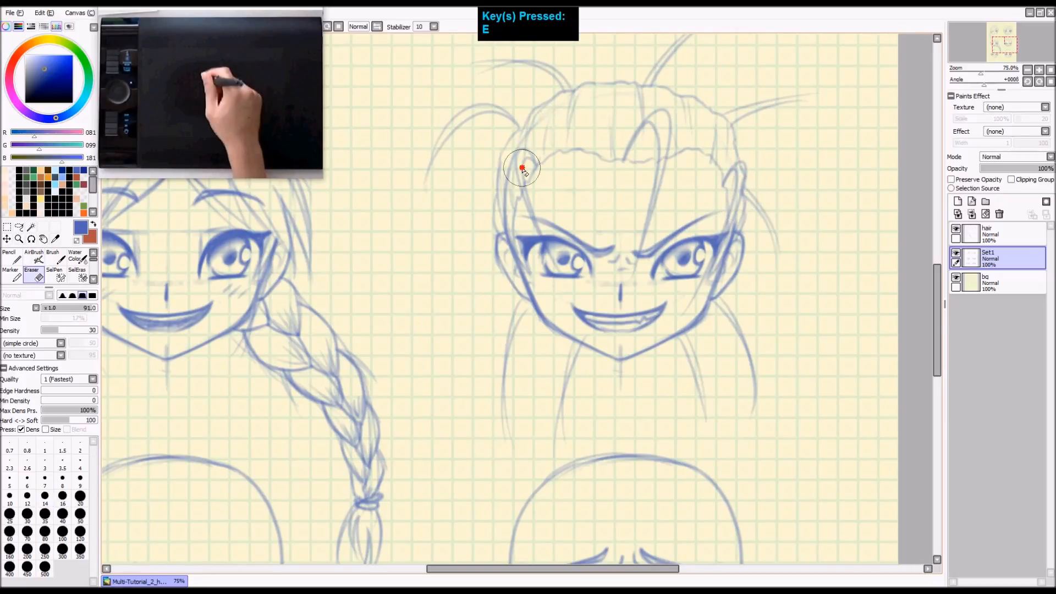
key(ctrl+shift+z)
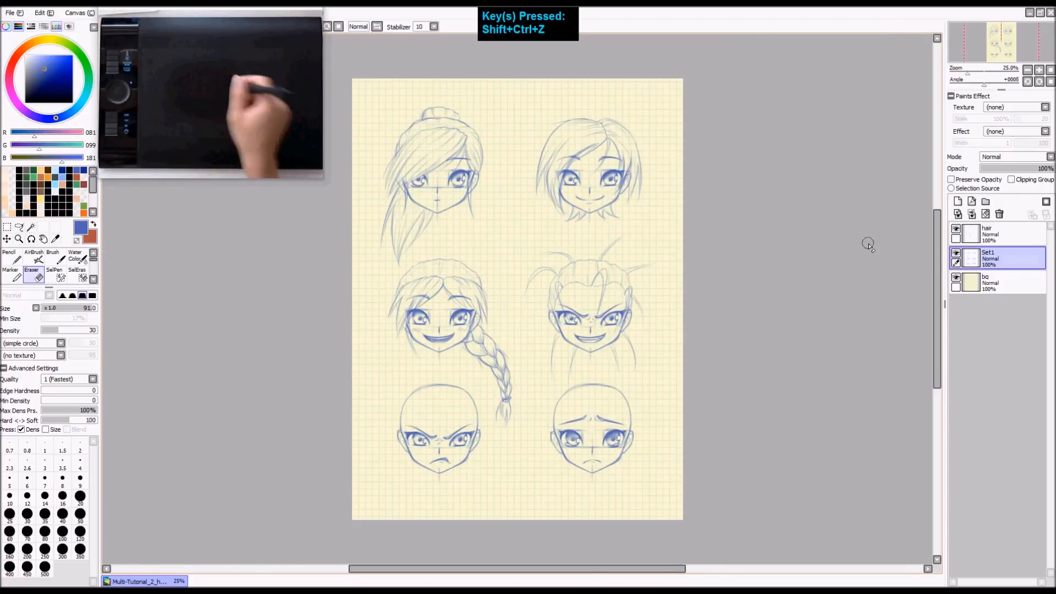
Step: On the hair layer, airbrush two parting lines down the angry fifth face's forehead and a raised arc over each side of its crown
click(976, 237)
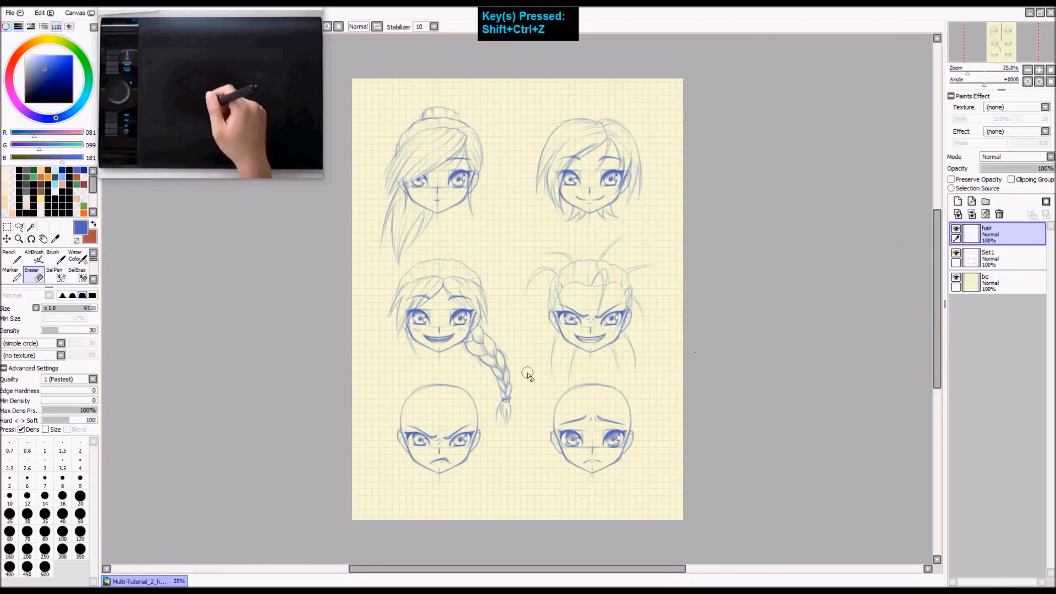
key(space)
drag(527, 374, 538, 231)
key(z)
key(z)
key(space)
mouse_move(445, 240)
mouse_down()
mouse_move(452, 275)
mouse_move(438, 249)
mouse_move(464, 224)
mouse_up()
key(a)
key(space)
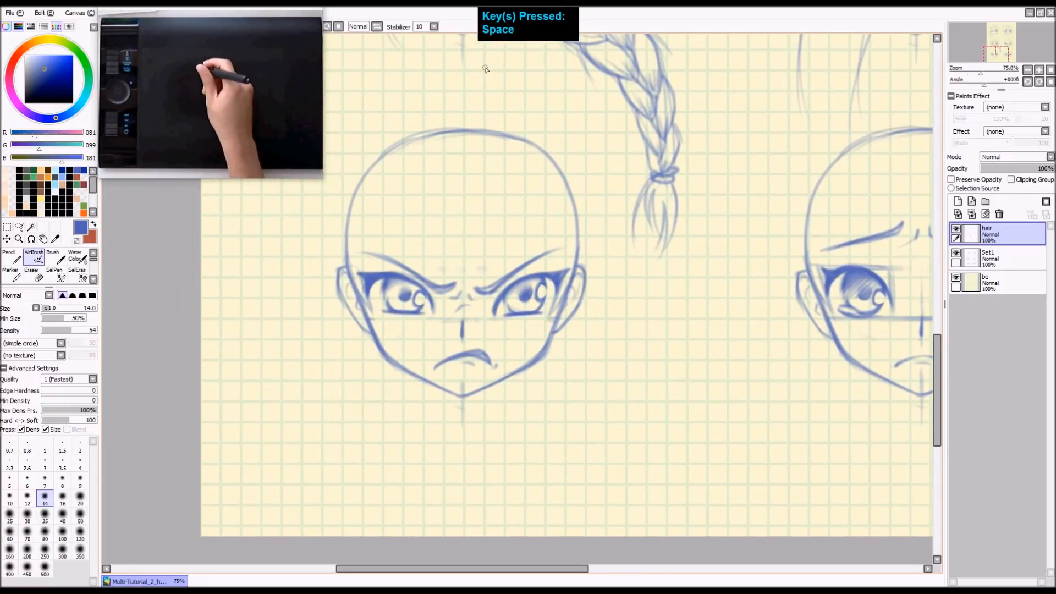
drag(448, 126, 487, 129)
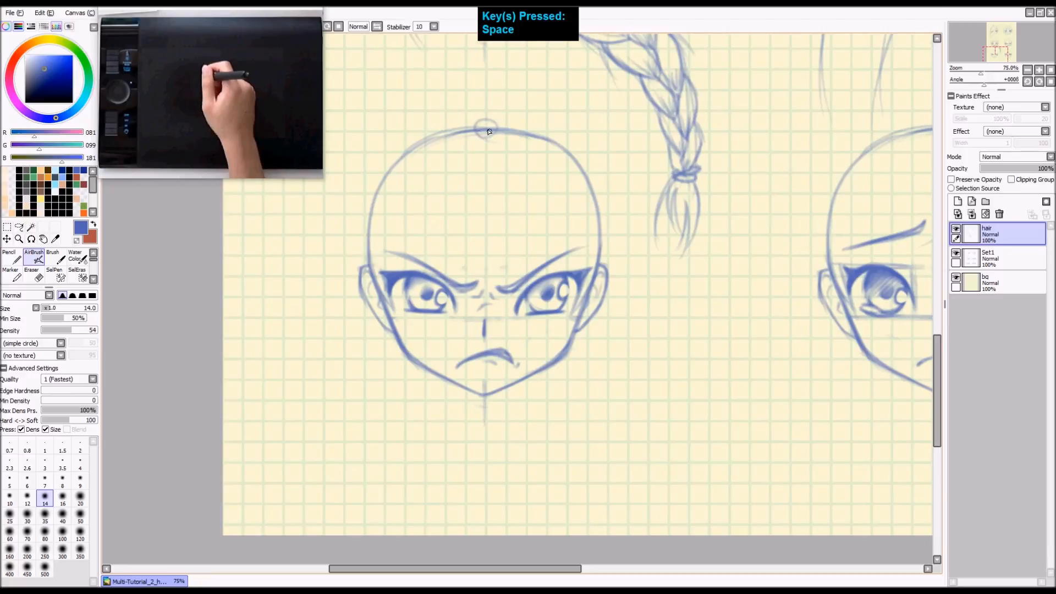
key(ctrl+z)
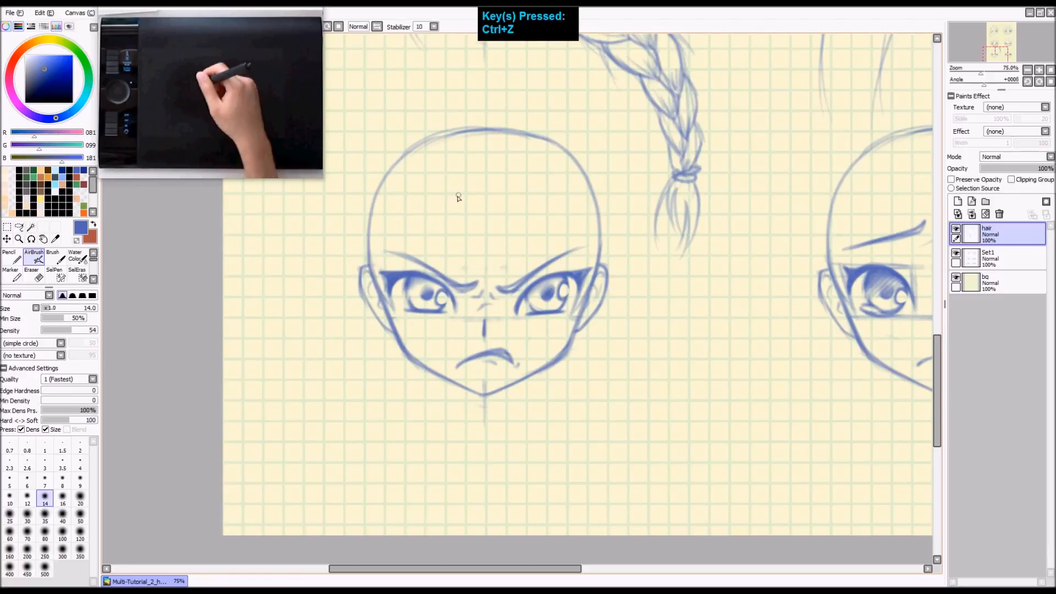
mouse_move(473, 128)
mouse_down()
mouse_move(460, 220)
mouse_move(520, 207)
mouse_up()
drag(467, 112, 385, 171)
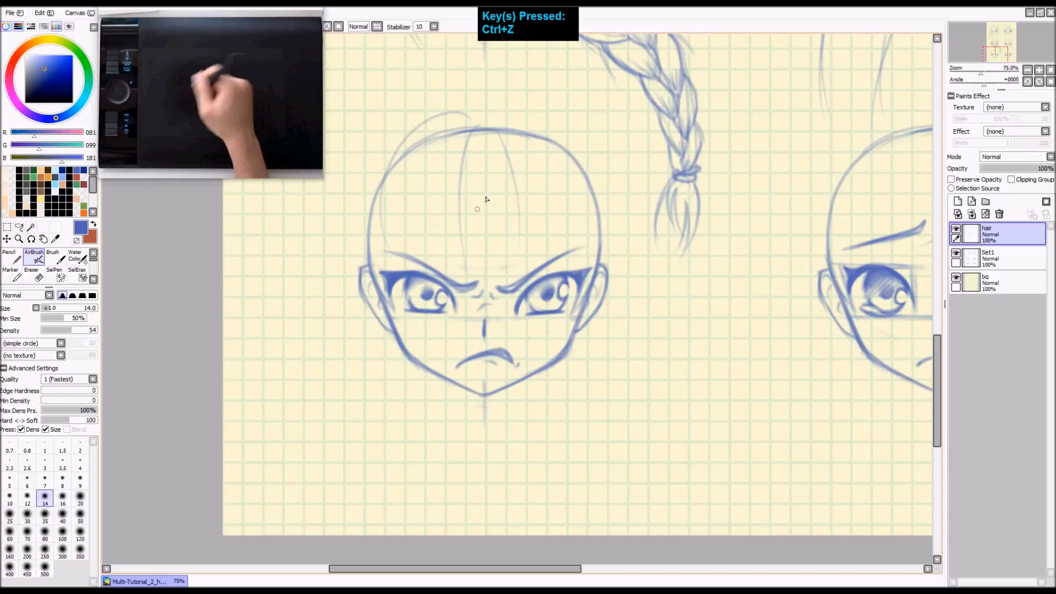
drag(503, 121, 585, 159)
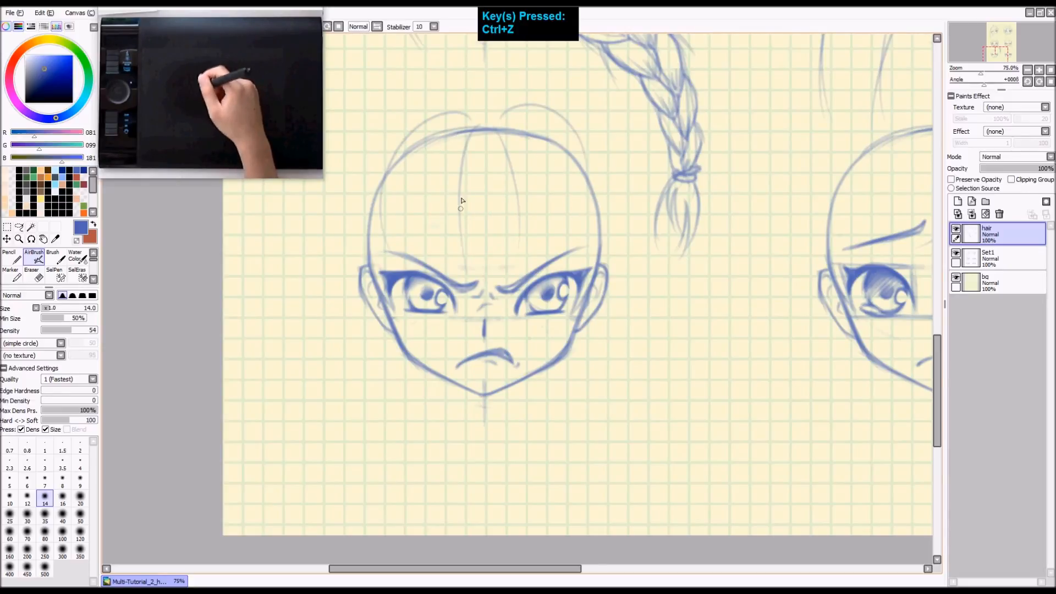
Step: Draw the fifth face's central bang as two curved strands converging between the eyebrows
mouse_move(445, 216)
mouse_down()
mouse_move(471, 283)
mouse_move(450, 257)
mouse_move(473, 284)
mouse_up()
key(ctrl+z)
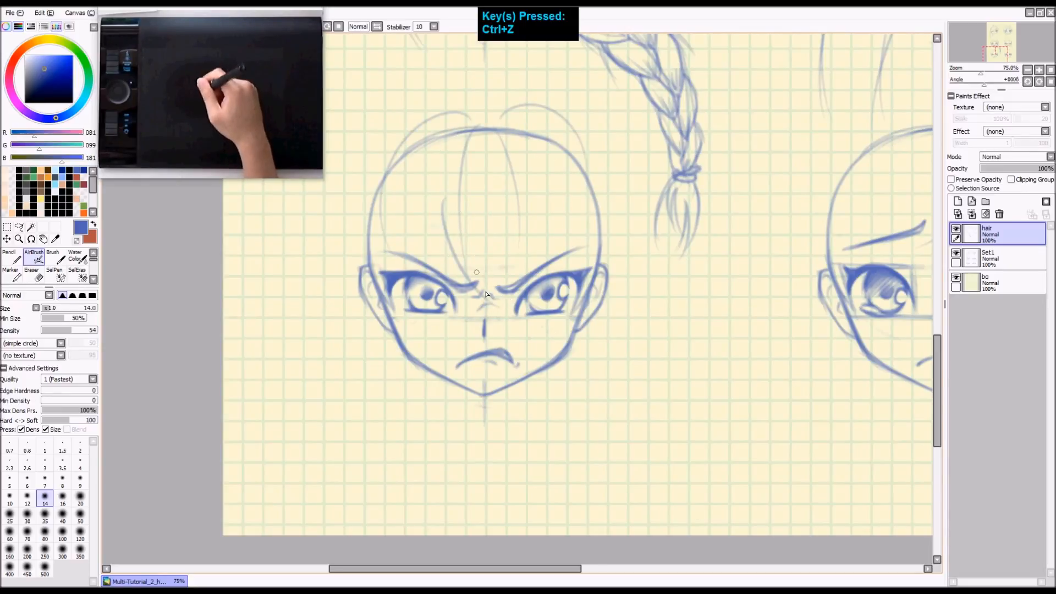
key(ctrl+z)
drag(506, 224, 486, 317)
drag(443, 188, 498, 308)
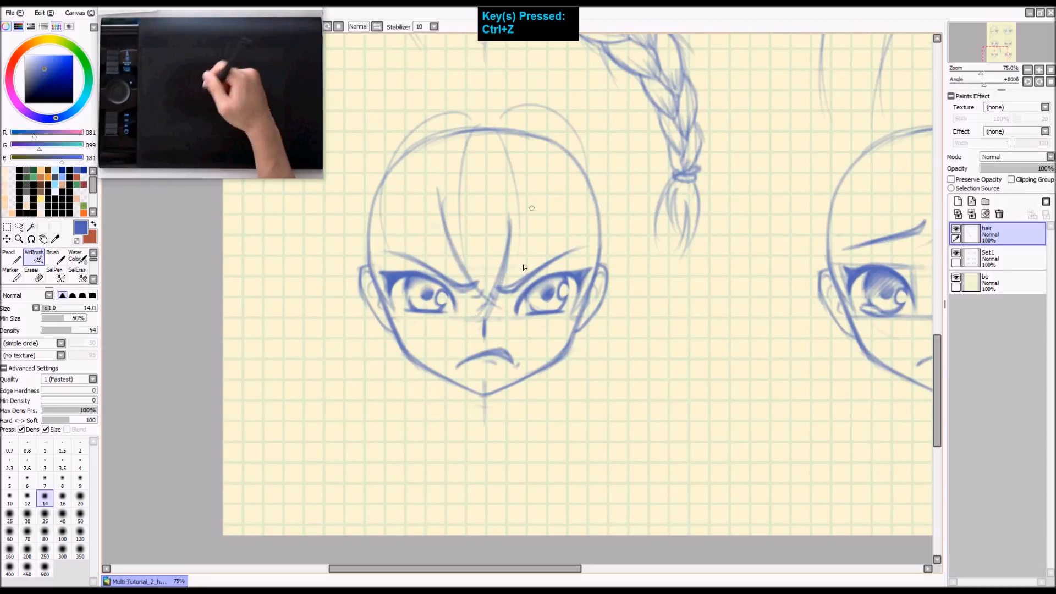
key(ctrl+z)
drag(446, 185, 469, 303)
key(ctrl+z)
drag(445, 194, 473, 302)
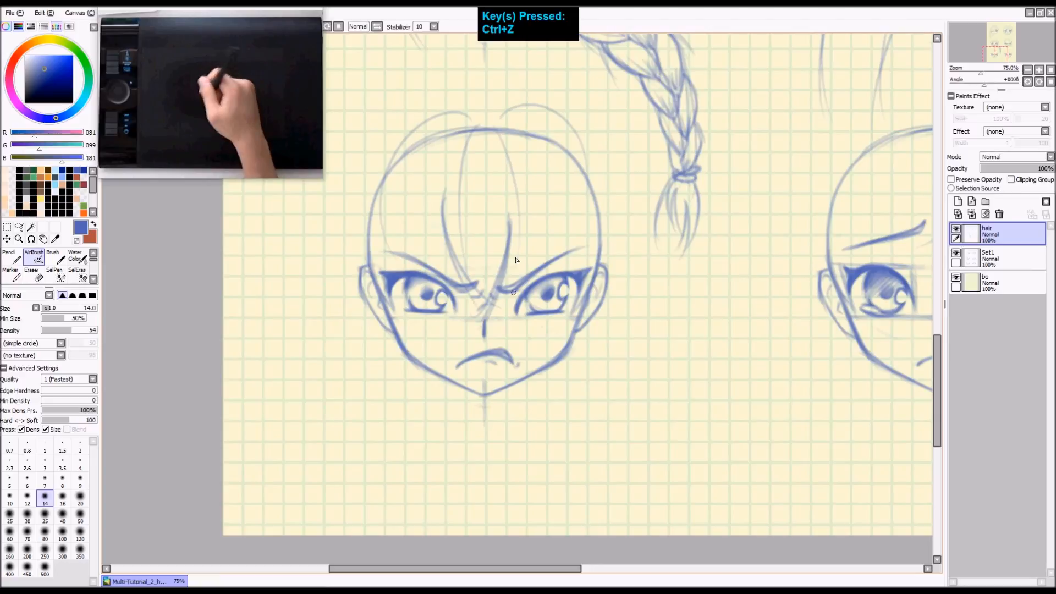
Step: Draw tapering bang strands over the eye on the viewer's right and a short strand at that temple
drag(459, 126, 419, 258)
key(ctrl+z)
drag(512, 223, 508, 285)
drag(533, 186, 541, 265)
drag(528, 218, 521, 271)
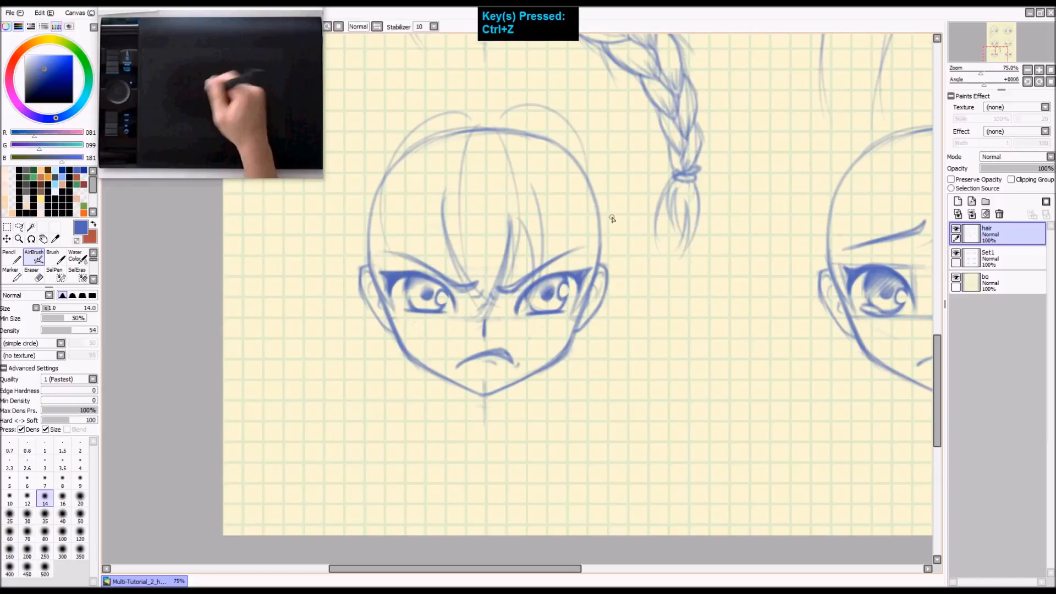
mouse_move(561, 204)
mouse_down()
mouse_move(585, 267)
mouse_move(577, 259)
mouse_move(587, 227)
mouse_move(589, 269)
mouse_up()
key(ctrl+z)
key(ctrl+z)
drag(593, 211, 602, 254)
Step: Draw matching bang strands over the eyebrow on the viewer's left
drag(449, 210, 433, 295)
drag(425, 227, 421, 274)
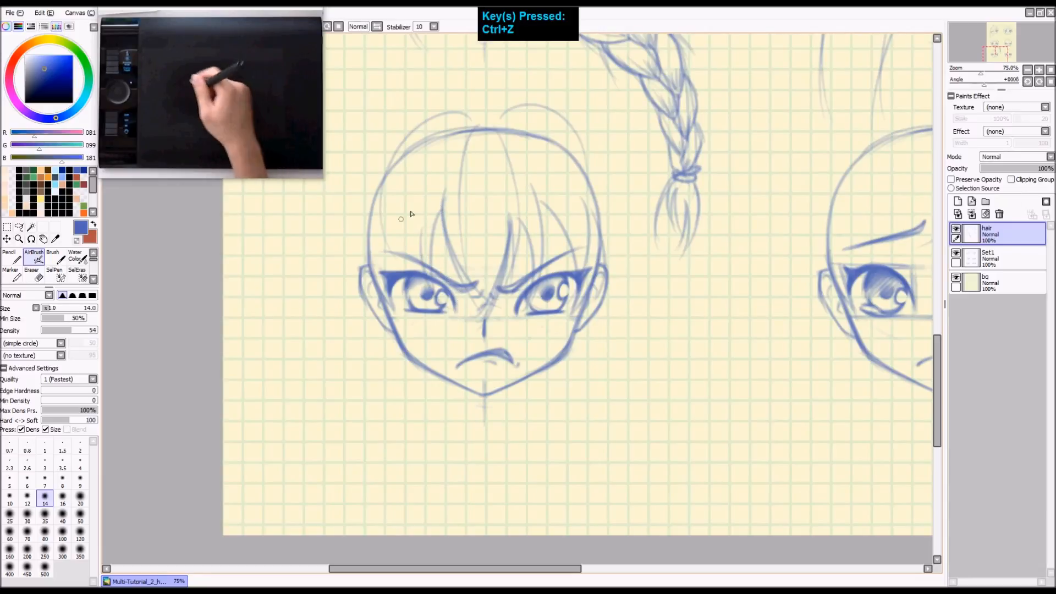
drag(421, 211, 389, 261)
key(ctrl+z)
drag(424, 212, 397, 272)
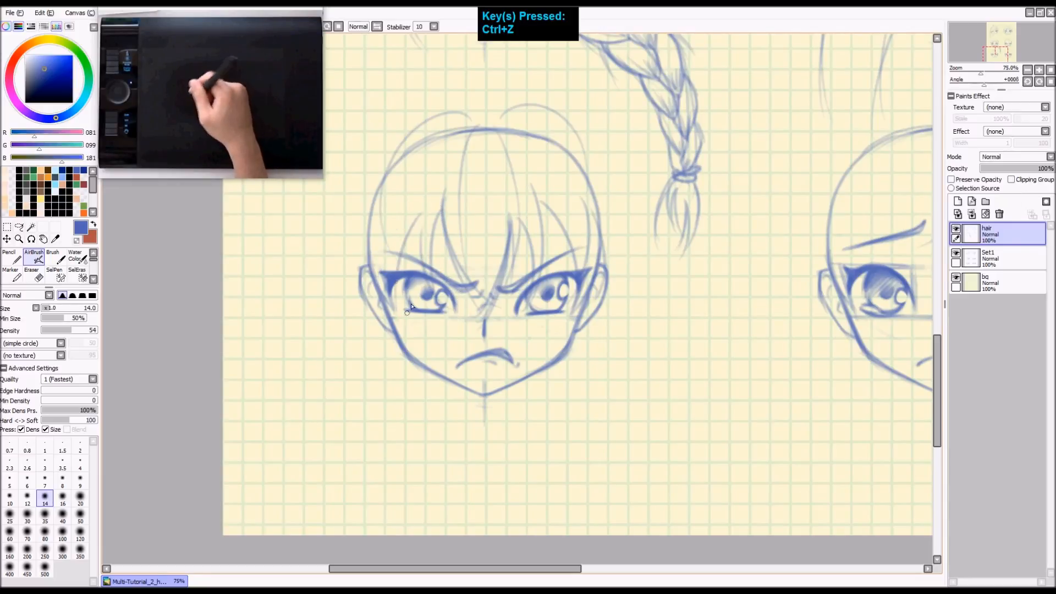
Step: Draw a strand at the temple on the viewer's left and fill in extra strands across both halves of the bangs
drag(385, 219, 372, 291)
key(ctrl+z)
drag(385, 216, 366, 313)
key(ctrl+z)
drag(385, 213, 379, 271)
mouse_move(418, 215)
mouse_down()
mouse_move(393, 271)
mouse_move(426, 265)
mouse_up()
drag(519, 221, 532, 270)
mouse_move(547, 204)
mouse_down()
mouse_move(540, 263)
mouse_move(577, 276)
mouse_up()
drag(599, 204, 572, 300)
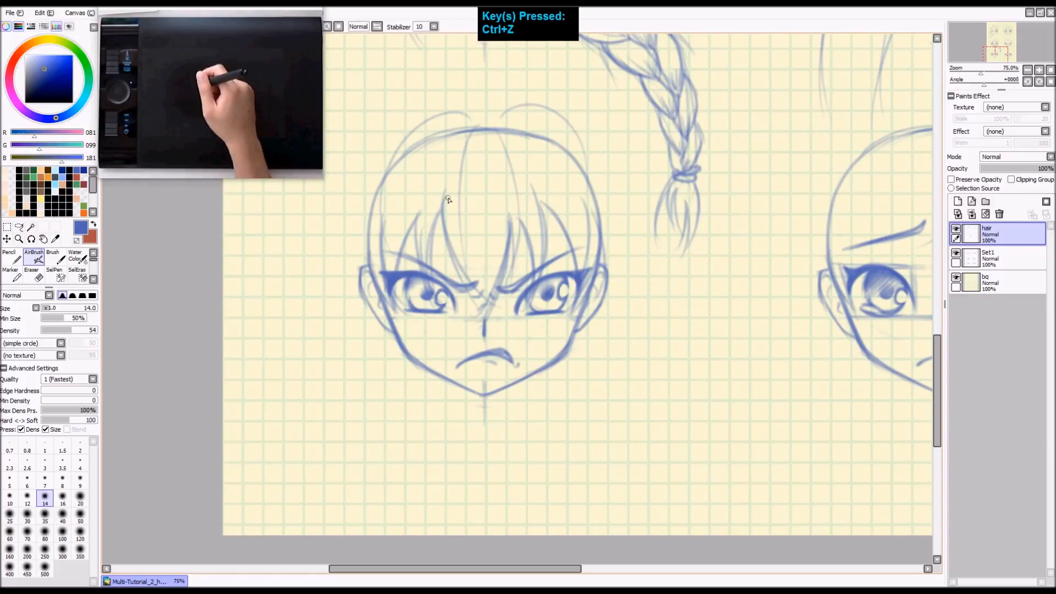
Step: Try a row of straight, evenly spaced bangs across the sad sixth face's forehead
key(space)
drag(653, 263, 581, 229)
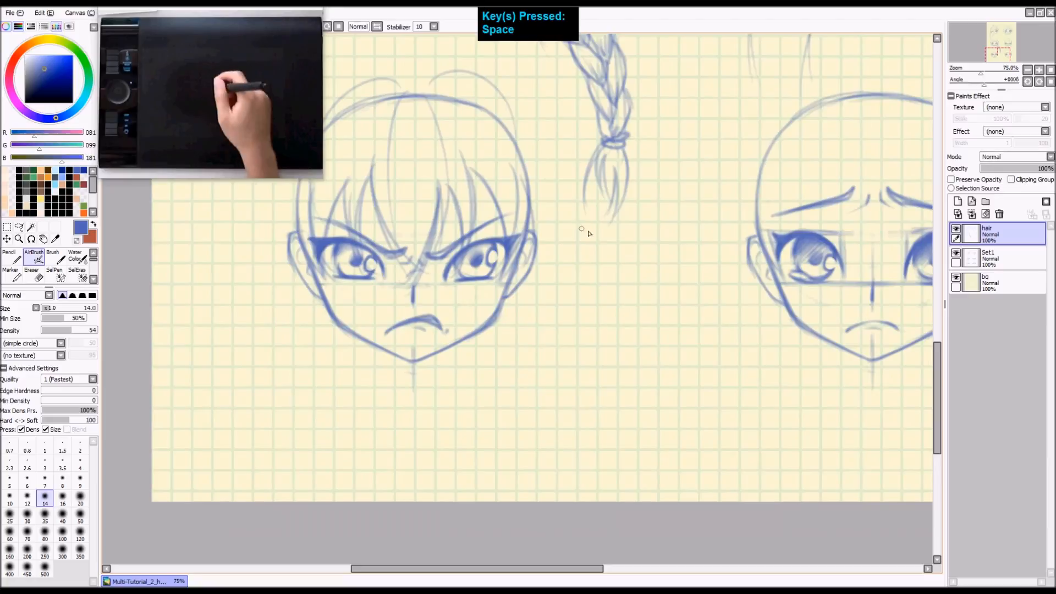
key(space)
drag(562, 227, 412, 229)
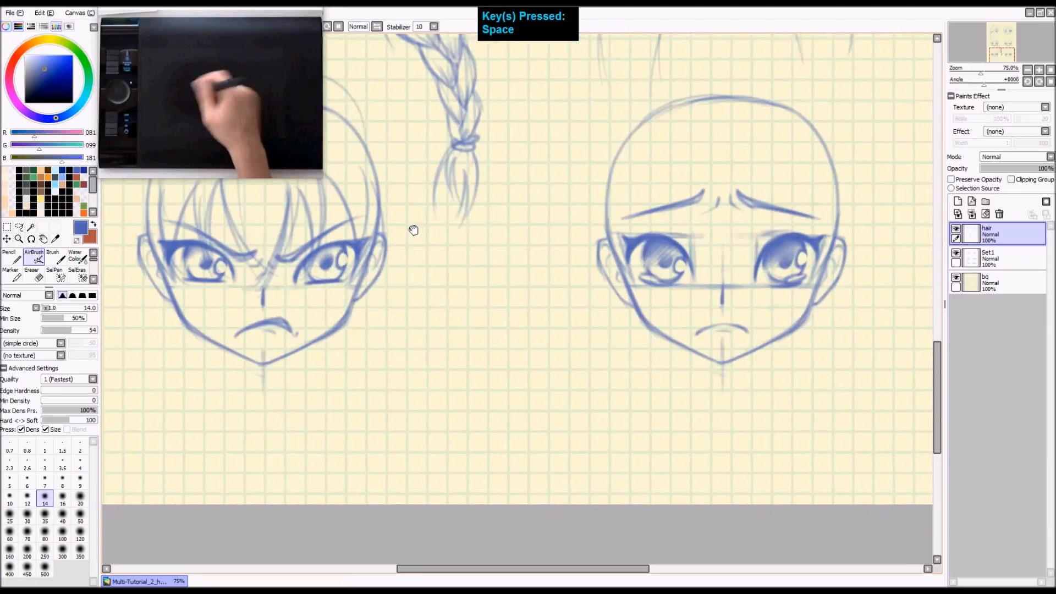
drag(614, 177, 625, 296)
drag(634, 187, 629, 237)
drag(644, 194, 640, 236)
drag(660, 199, 655, 235)
mouse_move(677, 194)
mouse_down()
mouse_move(675, 224)
mouse_move(733, 160)
mouse_move(842, 229)
mouse_up()
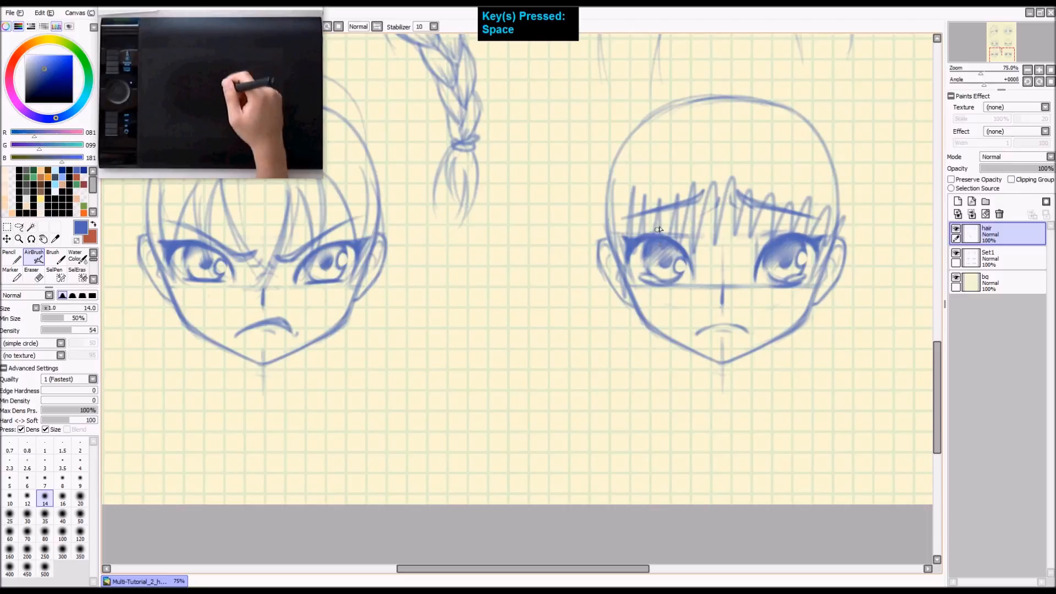
key(ctrl+z)
Step: Draw a long side strand on the fifth face from the viewer's left temple past the cheek to below the jaw
key(space)
drag(303, 196, 515, 251)
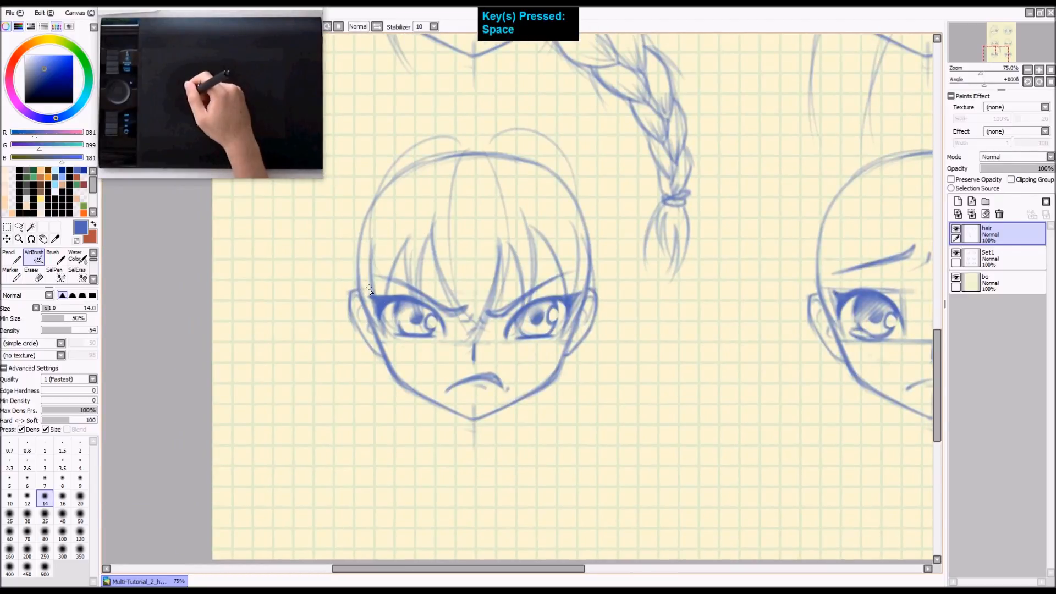
drag(371, 278, 411, 386)
key(ctrl+z)
key(ctrl+z)
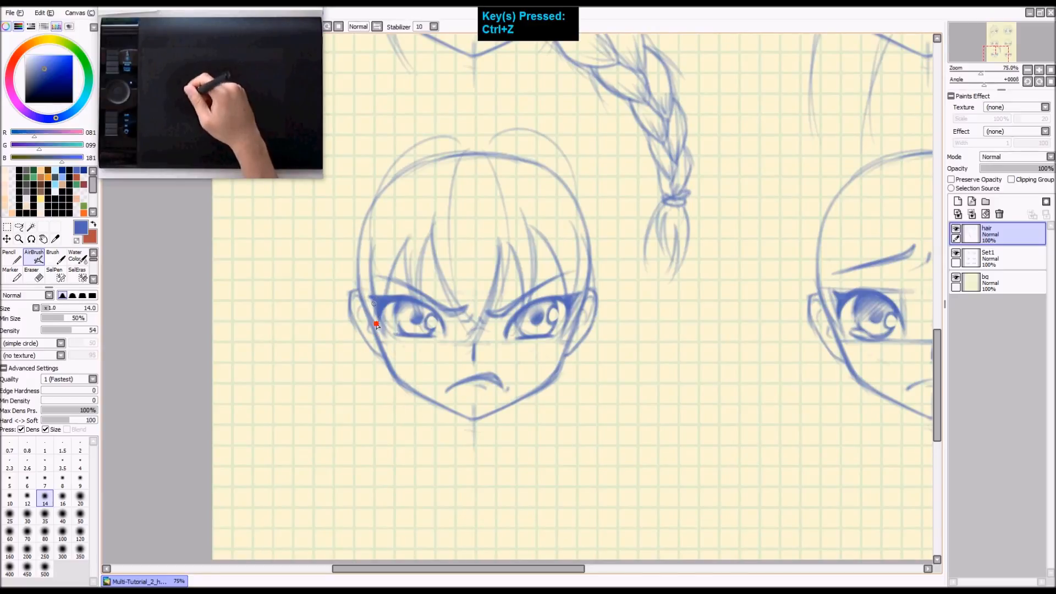
drag(371, 297, 429, 423)
mouse_move(354, 274)
mouse_down()
mouse_move(428, 421)
mouse_move(377, 357)
mouse_move(440, 427)
mouse_up()
key(ctrl+z)
Step: Draw matching side strands from the viewer's right temple down past the jaw
drag(578, 301, 527, 443)
key(ctrl+z)
drag(575, 286, 525, 433)
drag(598, 265, 502, 433)
key(ctrl+z)
drag(596, 259, 506, 425)
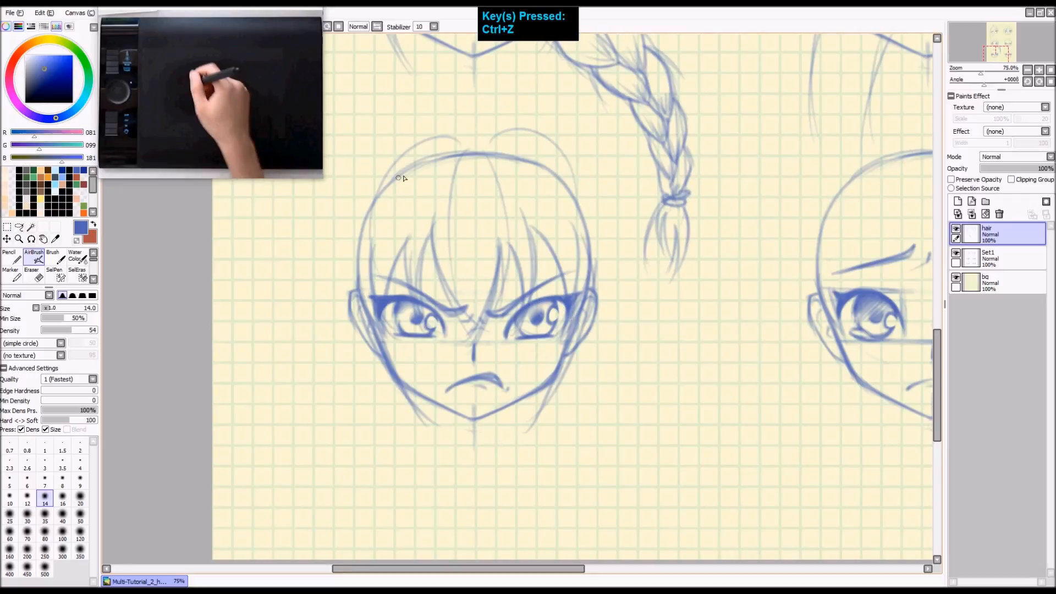
Step: Draw strands sweeping outward from the raised centre parting above the fifth face's crown
key(space)
drag(401, 172, 437, 206)
drag(507, 181, 431, 157)
drag(511, 182, 583, 142)
key(ctrl+z)
mouse_move(510, 181)
mouse_down()
mouse_move(527, 142)
mouse_move(603, 155)
mouse_move(595, 142)
mouse_move(622, 148)
mouse_move(510, 178)
mouse_move(625, 170)
mouse_up()
key(ctrl+z)
mouse_move(513, 181)
mouse_down()
mouse_move(530, 164)
mouse_move(608, 183)
mouse_up()
key(ctrl+z)
Step: Add longer strands from the centre parting curving over the crown and out past the skull on the viewer's left
mouse_move(450, 164)
mouse_down()
mouse_move(371, 239)
mouse_move(378, 246)
mouse_up()
key(ctrl+z)
drag(473, 168, 371, 234)
drag(469, 165, 396, 163)
key(ctrl+z)
key(space)
drag(435, 237, 437, 218)
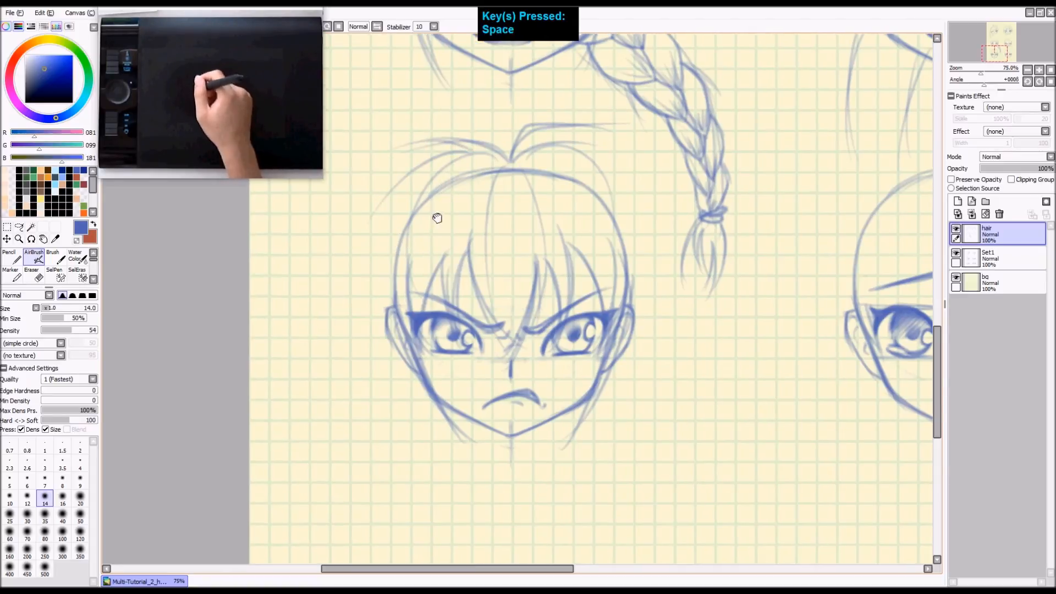
drag(420, 175, 357, 243)
Step: Draw strands continuing from the crown down to the ear on the viewer's left
key(space)
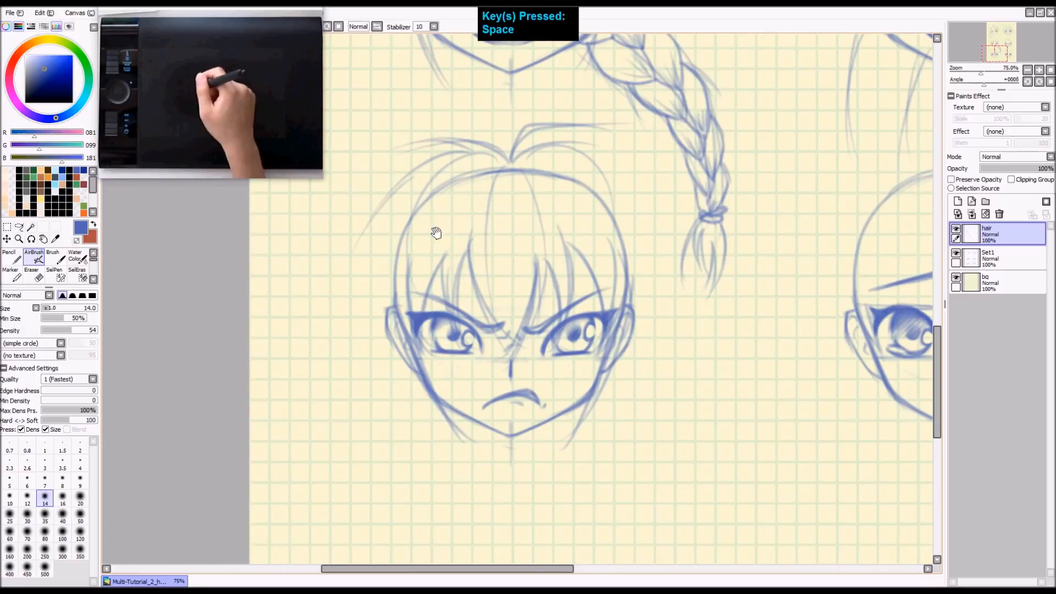
drag(436, 231, 459, 206)
drag(447, 147, 389, 273)
mouse_move(433, 172)
mouse_down()
mouse_move(396, 236)
mouse_move(416, 296)
mouse_up()
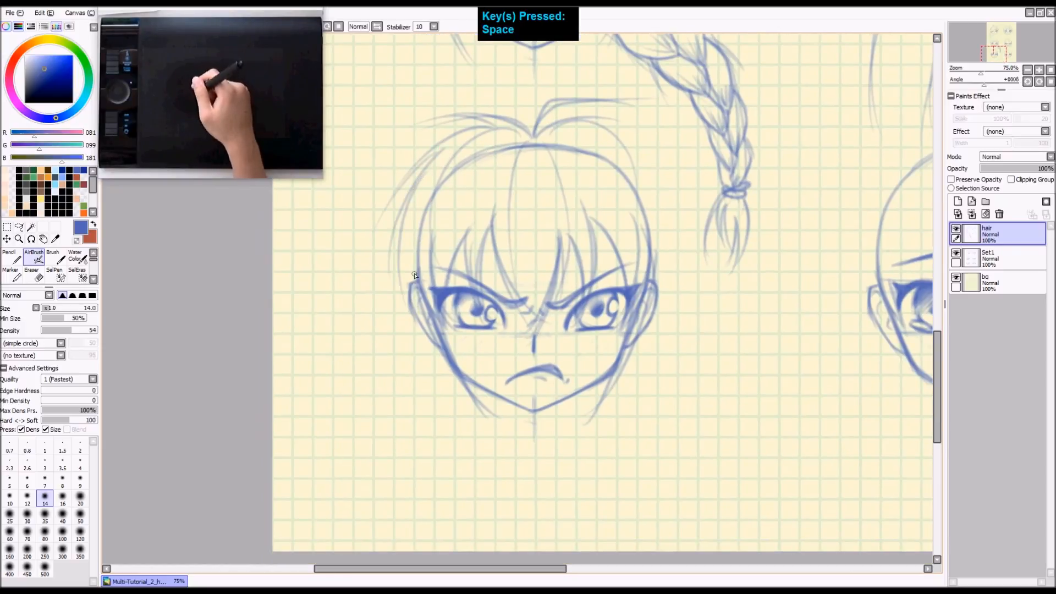
mouse_move(420, 183)
mouse_down()
mouse_move(414, 300)
mouse_move(467, 269)
mouse_up()
Step: Add layered strands running down over and below the ear on the viewer's left
key(space)
drag(432, 186, 432, 326)
key(ctrl+z)
drag(427, 214, 437, 332)
drag(439, 263, 423, 334)
drag(416, 175, 431, 310)
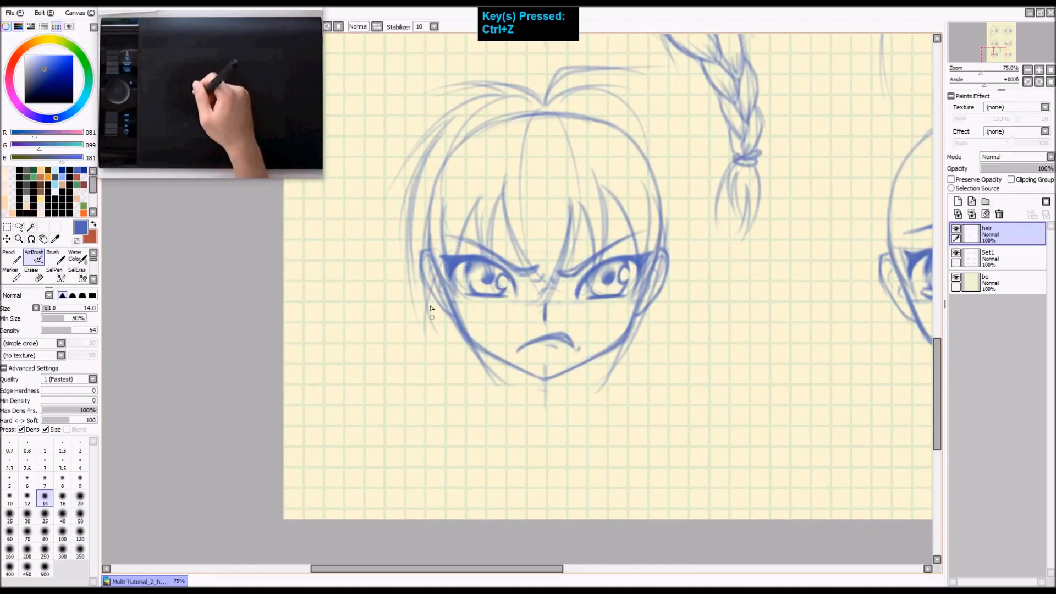
Step: Draw a long strand on the viewer's left that flicks outward away from the head at jaw height
drag(408, 191, 405, 334)
mouse_move(402, 220)
mouse_down()
mouse_move(396, 325)
mouse_move(364, 377)
mouse_up()
key(ctrl+z)
drag(400, 247, 353, 370)
drag(408, 297, 343, 374)
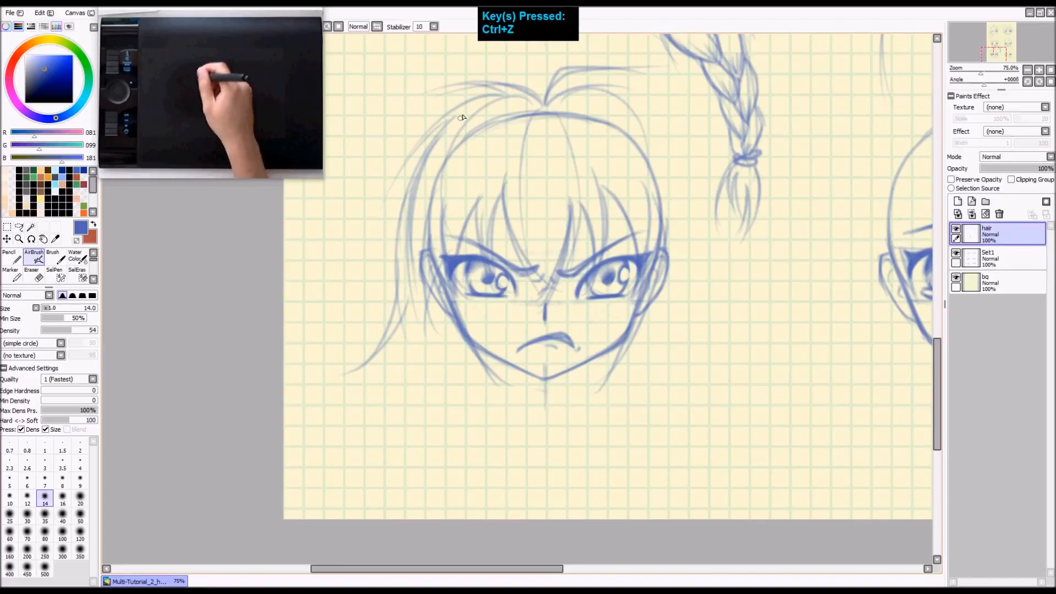
Step: Draw strands curving inward behind the jaw on the viewer's left
key(space)
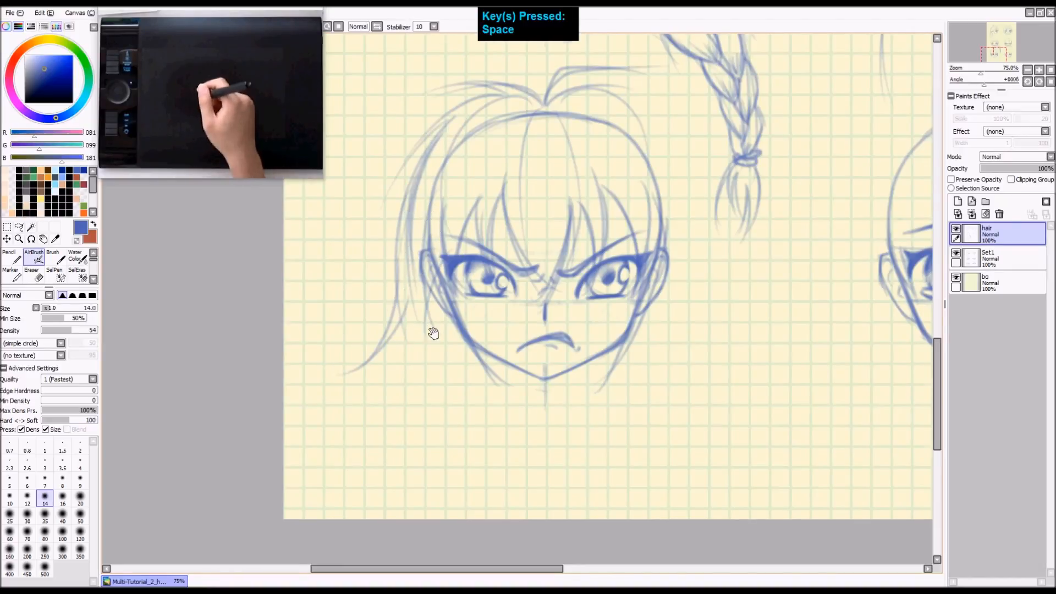
drag(433, 333, 420, 297)
drag(396, 250, 429, 369)
key(ctrl+z)
drag(393, 251, 433, 361)
drag(394, 270, 433, 383)
drag(395, 308, 418, 424)
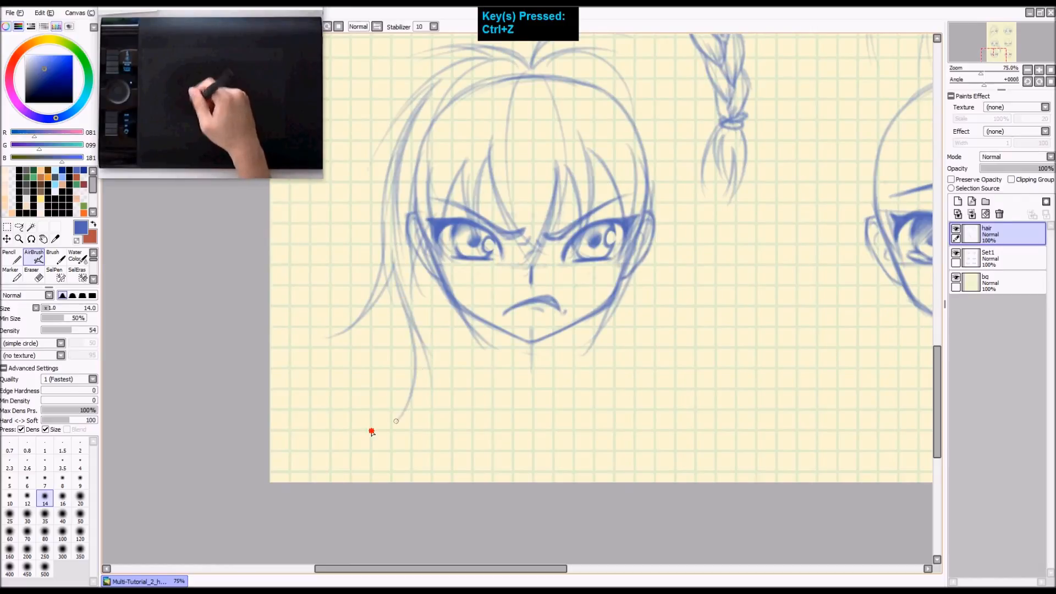
Step: Extend the hair on the viewer's left with long strands tapering to a point well below the chin
key(ctrl+z)
drag(401, 300, 433, 448)
drag(440, 359, 435, 468)
drag(404, 296, 417, 402)
key(ctrl+z)
mouse_move(396, 285)
mouse_down()
mouse_move(464, 332)
mouse_move(428, 374)
mouse_up()
Step: Draw a strand from the parting curving over the crown and down the side on the viewer's right
key(space)
drag(665, 204, 569, 266)
mouse_move(510, 113)
mouse_down()
mouse_move(577, 203)
mouse_move(488, 112)
mouse_move(577, 200)
mouse_up()
key(ctrl+z)
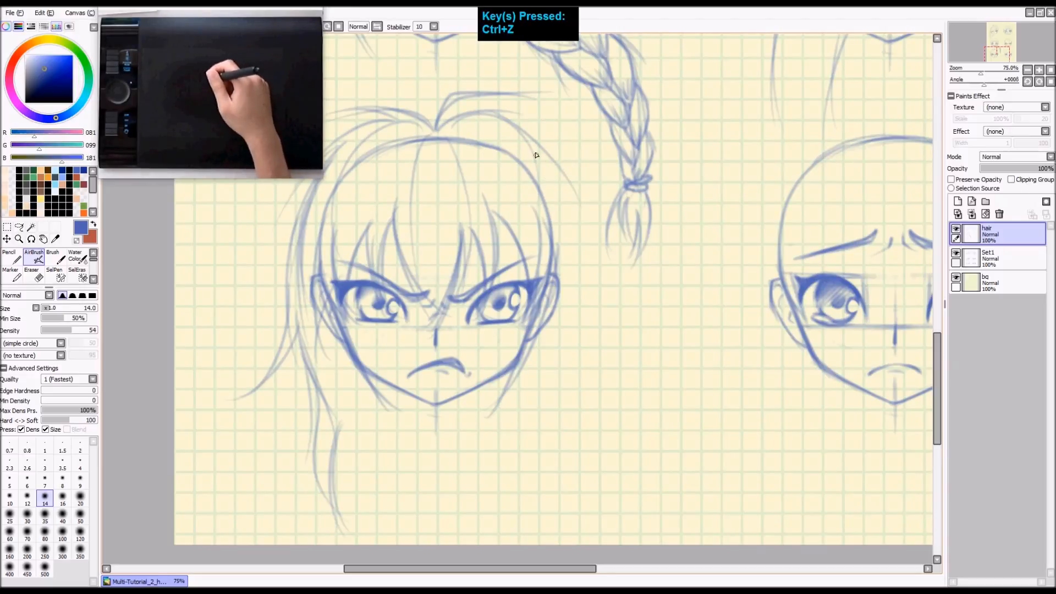
key(ctrl+z)
drag(501, 112, 569, 170)
key(ctrl+z)
key(ctrl+z)
drag(464, 119, 543, 148)
key(ctrl+z)
mouse_move(463, 122)
mouse_down()
mouse_move(562, 173)
mouse_move(563, 225)
mouse_up()
Step: Add an outer strand continuing down from the crown beside the head on the viewer's right
drag(549, 173, 595, 272)
key(ctrl+z)
key(ctrl+z)
drag(542, 172, 588, 268)
mouse_move(528, 201)
mouse_down()
mouse_move(554, 200)
mouse_move(576, 281)
mouse_up()
drag(564, 246, 576, 283)
key(ctrl+z)
key(ctrl+z)
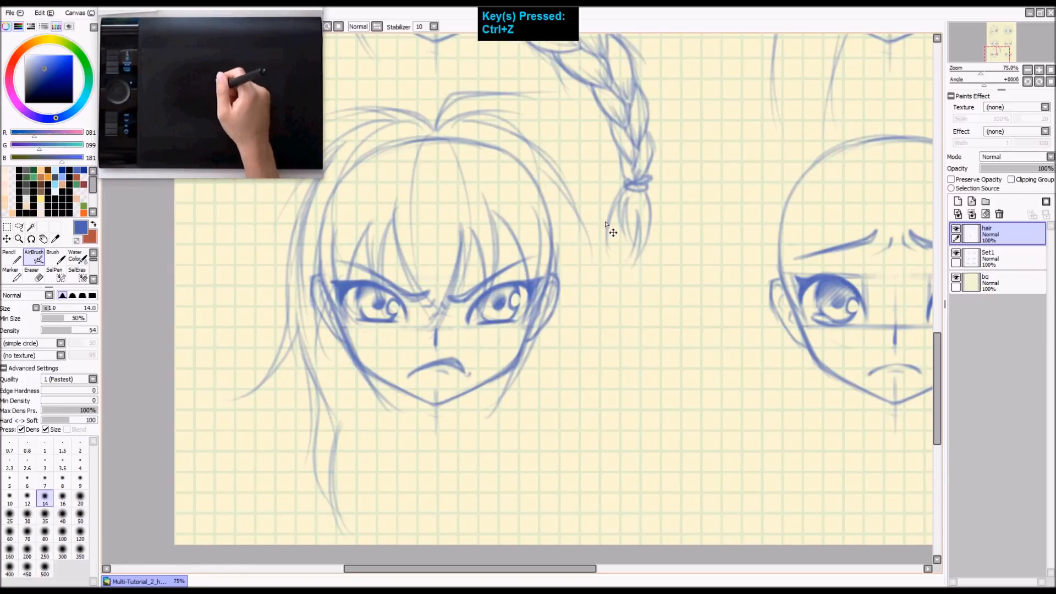
Step: Draw long strands past the viewer's right ear that flick outward at jaw height
drag(552, 176, 573, 319)
key(ctrl+z)
drag(555, 180, 567, 329)
key(ctrl+z)
drag(555, 184, 594, 358)
drag(571, 263, 607, 365)
Step: Draw a lower strand behind the jaw on the viewer's right, flaring outward below chin level
drag(566, 278, 550, 372)
key(ctrl+z)
drag(566, 275, 532, 390)
mouse_move(567, 286)
mouse_down()
mouse_move(554, 339)
mouse_move(577, 426)
mouse_move(595, 433)
mouse_up()
key(ctrl+z)
mouse_move(557, 368)
mouse_down()
mouse_move(594, 434)
mouse_move(534, 342)
mouse_up()
key(space)
key(ctrl+z)
drag(526, 304, 587, 378)
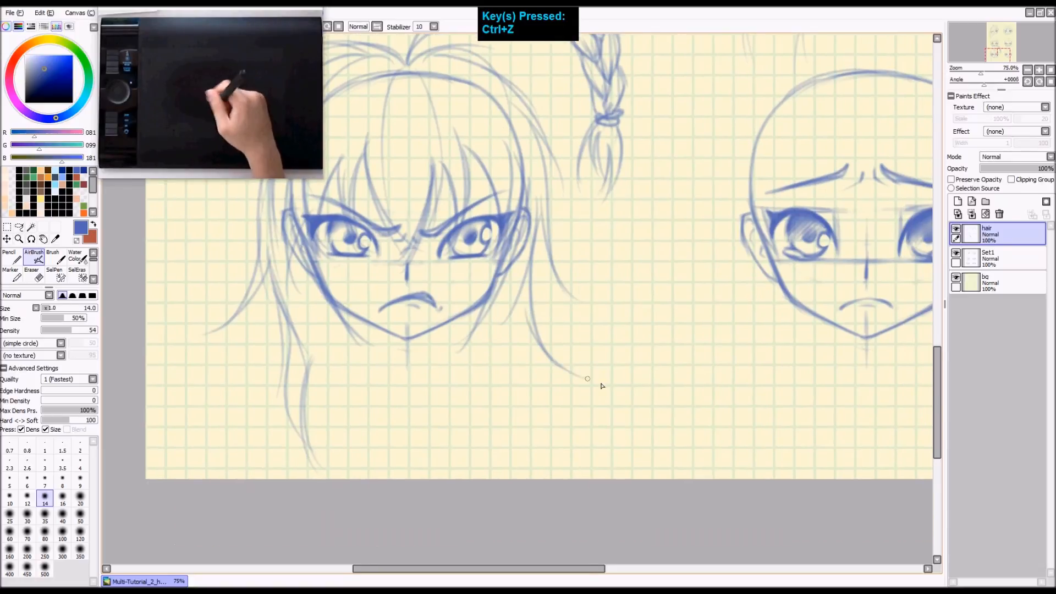
Step: Draw a long strand from behind the jaw on the viewer's right, curving inward down to near the sheet's lower edge
mouse_move(520, 302)
mouse_down()
mouse_move(508, 411)
mouse_move(517, 396)
mouse_move(494, 435)
mouse_move(451, 446)
mouse_up()
key(ctrl+z)
key(ctrl+z)
mouse_move(497, 346)
mouse_down()
mouse_move(467, 465)
mouse_move(457, 449)
mouse_up()
key(ctrl+z)
drag(499, 332, 420, 457)
Step: Add a second long strand inside it, sweeping down from below the jaw on the viewer's right
drag(451, 355, 445, 454)
drag(438, 385, 435, 434)
key(ctrl+z)
key(ctrl+z)
drag(446, 352, 412, 474)
drag(424, 376, 415, 472)
key(ctrl+z)
Step: Draw long tapering strands directly beneath the angry face's chin
drag(451, 356, 390, 466)
mouse_move(403, 370)
mouse_down()
mouse_move(400, 456)
mouse_move(385, 475)
mouse_up()
drag(373, 361, 346, 477)
key(ctrl+z)
Step: Draw the back hair below the jaw on the viewer's left, converging under the chin, and fill gaps with shorter strands
drag(308, 330, 365, 474)
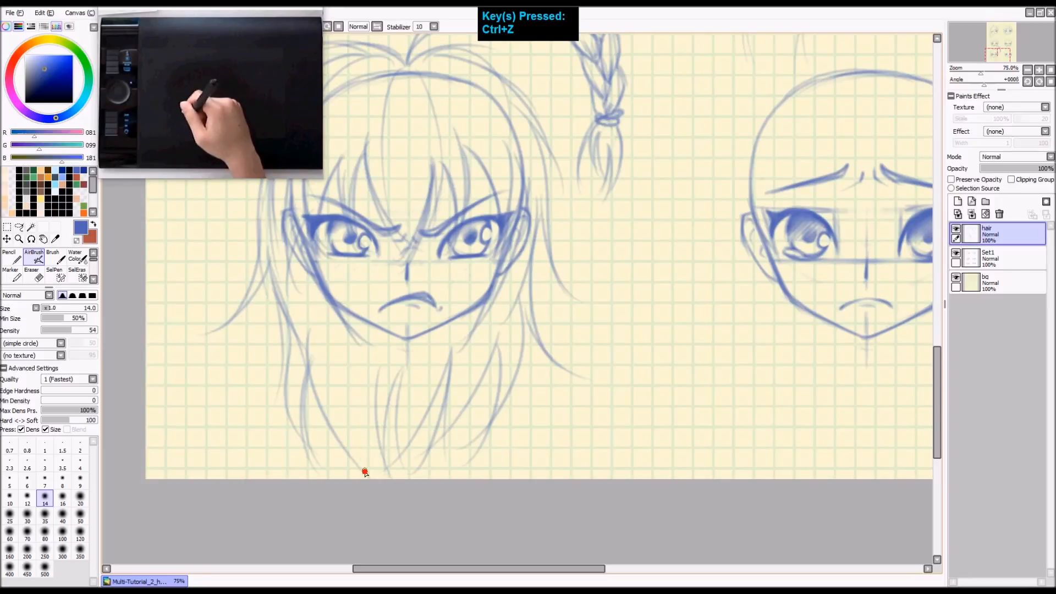
mouse_move(368, 361)
mouse_down()
mouse_move(358, 477)
mouse_move(392, 477)
mouse_up()
drag(337, 361, 358, 455)
drag(335, 385, 352, 446)
drag(296, 355, 300, 431)
drag(437, 438, 476, 364)
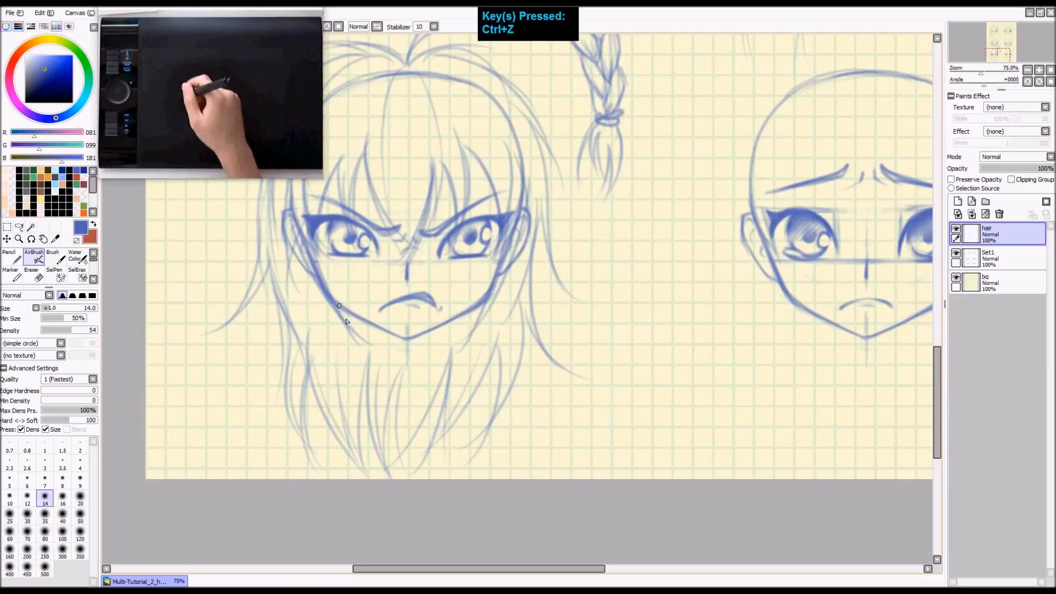
Step: On the Set1 layer, erase the bald head outline showing through the angry face's hair
click(990, 257)
key(e)
drag(452, 233, 533, 299)
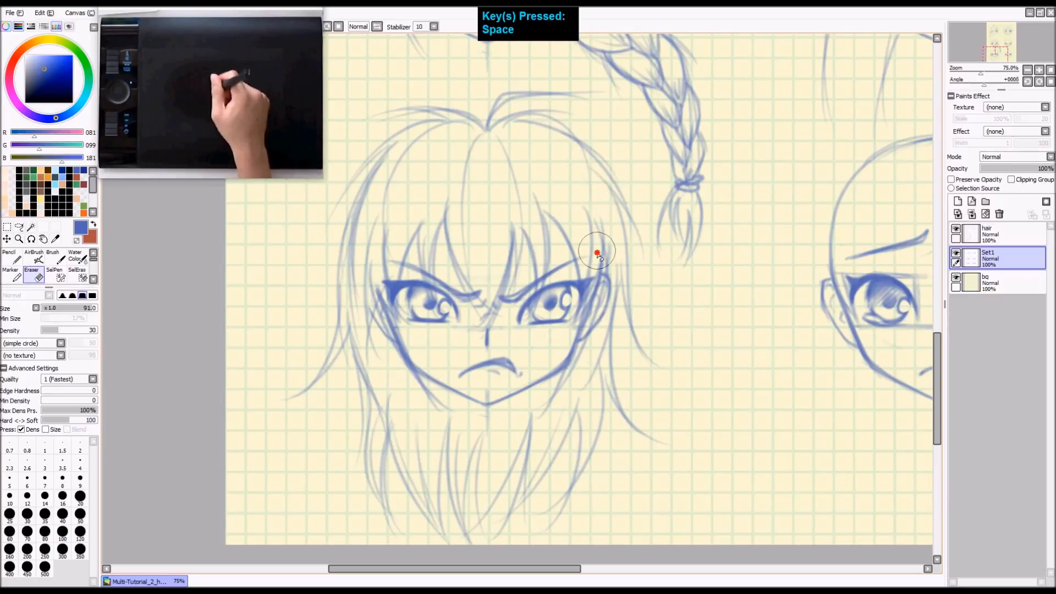
drag(858, 241, 784, 237)
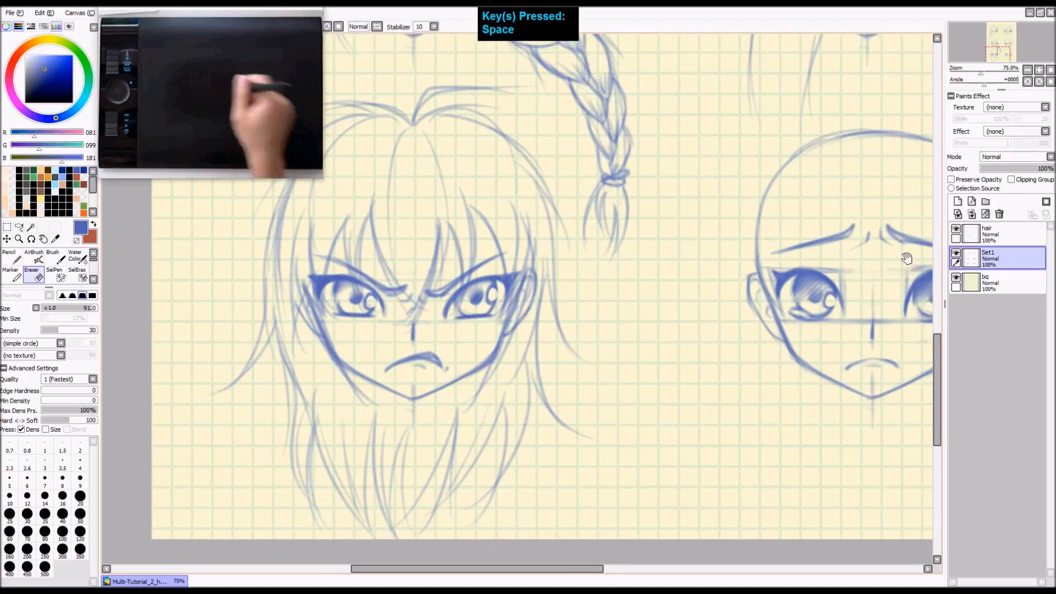
Step: On the hair layer, add fine strands falling from the parting toward the angry face's bangs
click(976, 236)
key(a)
drag(455, 145, 482, 177)
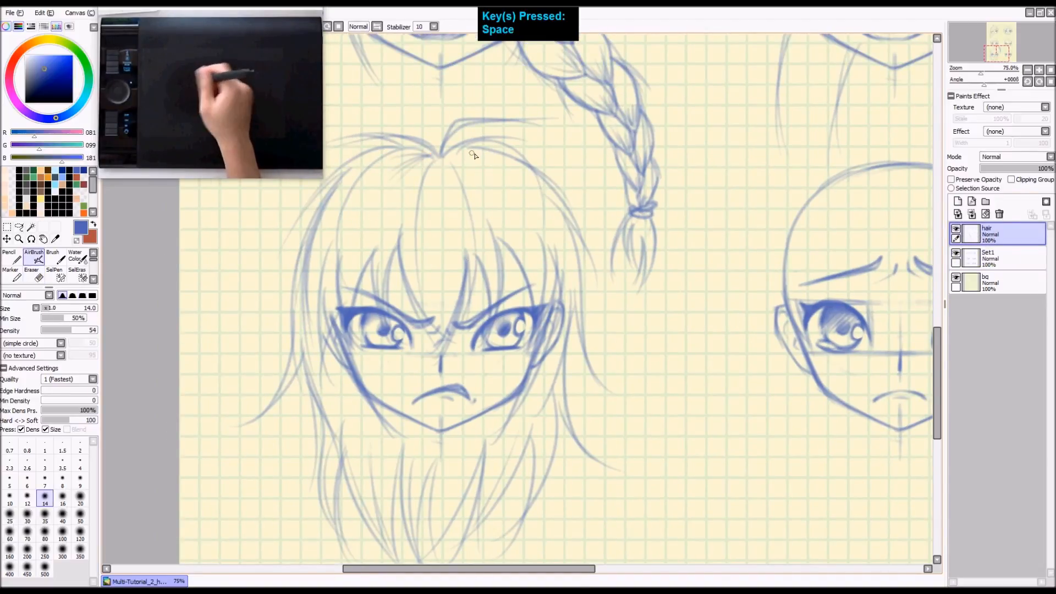
mouse_move(438, 160)
mouse_down()
mouse_move(437, 251)
mouse_move(439, 236)
mouse_up()
key(ctrl+z)
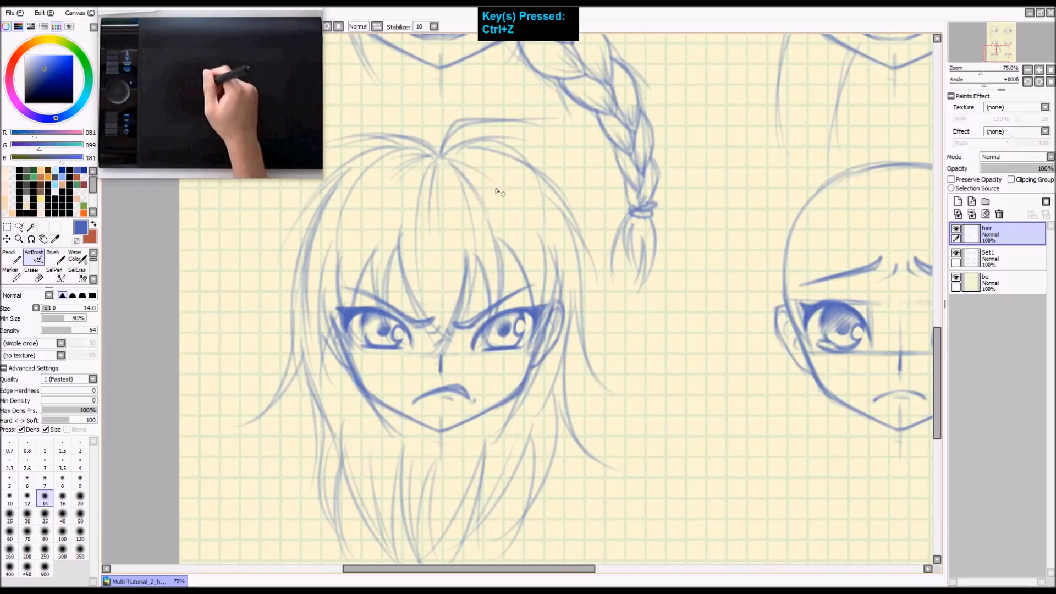
Step: Start the sad sixth face's hair with strands rising over the crown and falling outward from a parting on the viewer's left
key(space)
drag(680, 347, 452, 274)
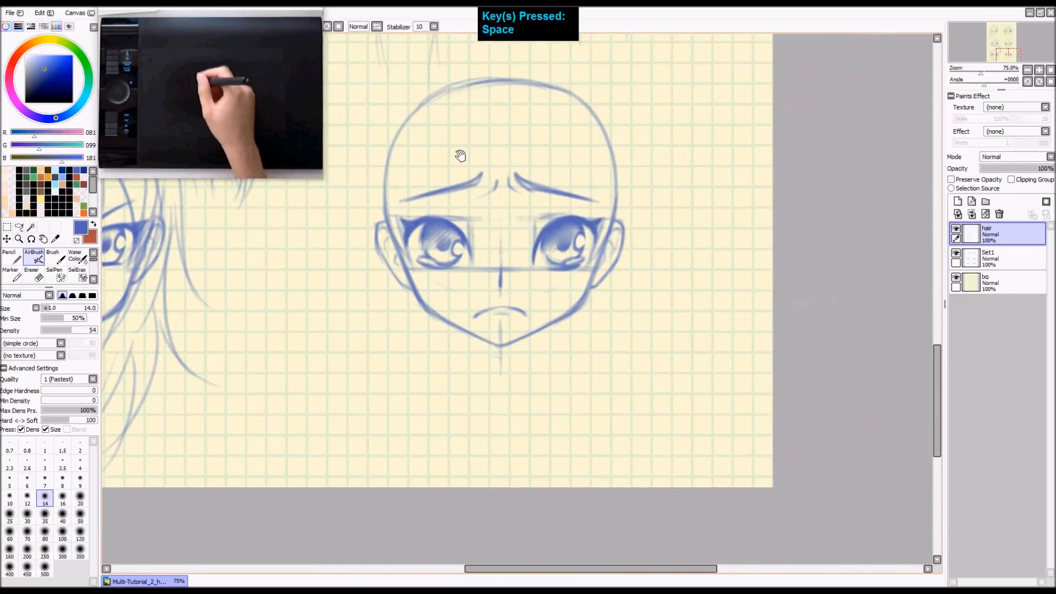
drag(461, 209, 464, 236)
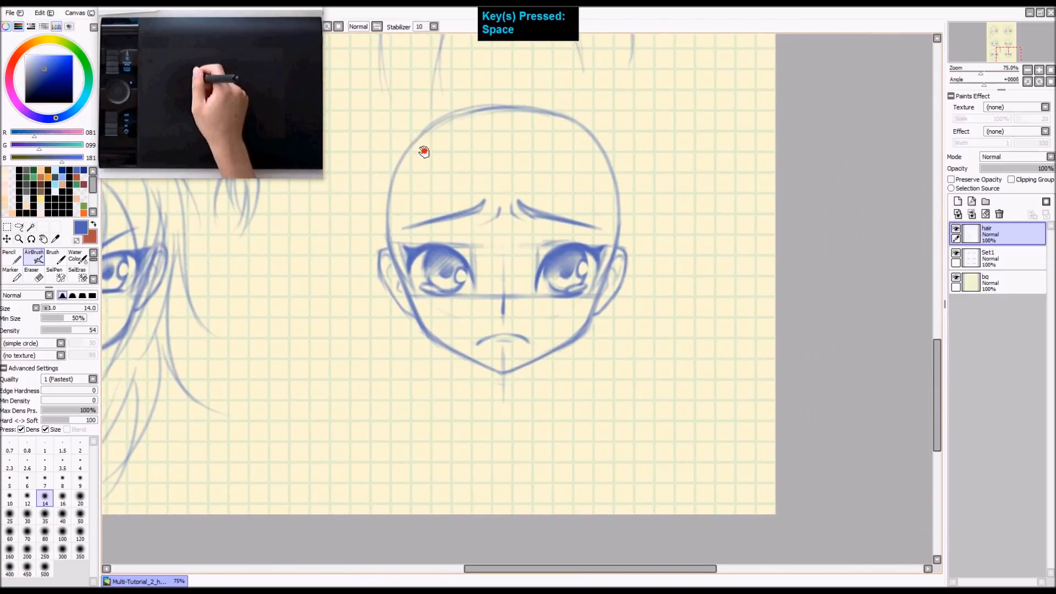
drag(408, 162, 423, 189)
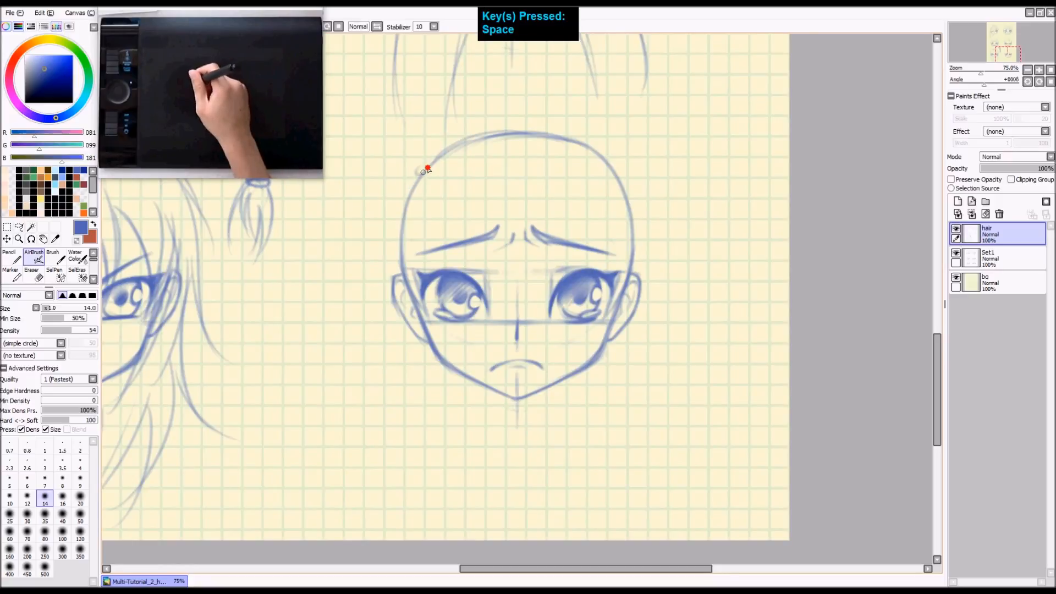
key(ctrl+z)
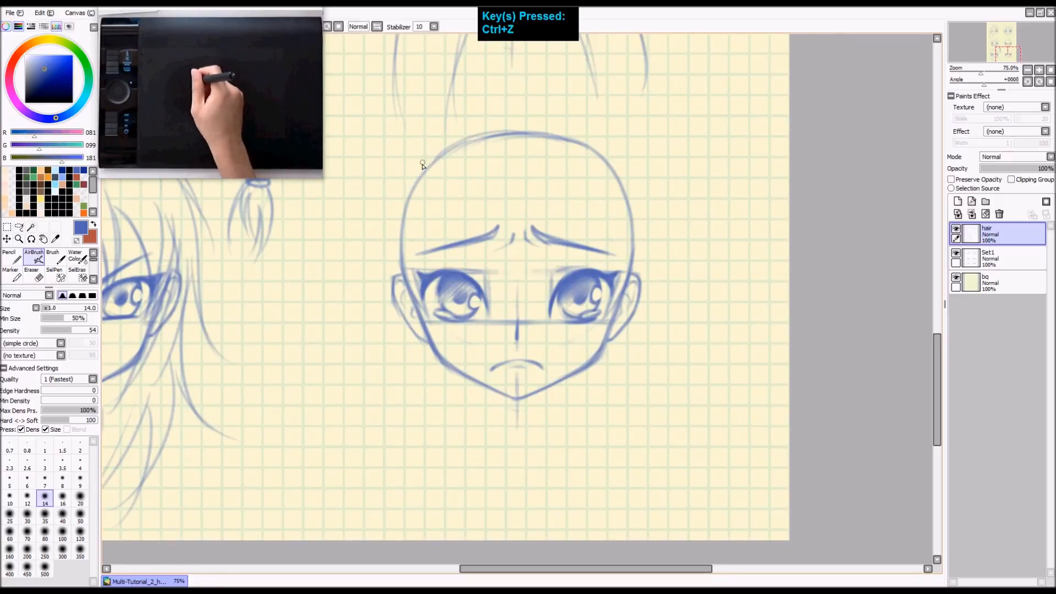
mouse_move(421, 173)
mouse_down()
mouse_move(380, 197)
mouse_move(369, 218)
mouse_up()
key(ctrl+z)
mouse_move(419, 171)
mouse_down()
mouse_move(445, 126)
mouse_move(484, 113)
mouse_up()
Step: Layer more outward-curving strands below the parting, outside the head on the viewer's left
drag(386, 194, 364, 245)
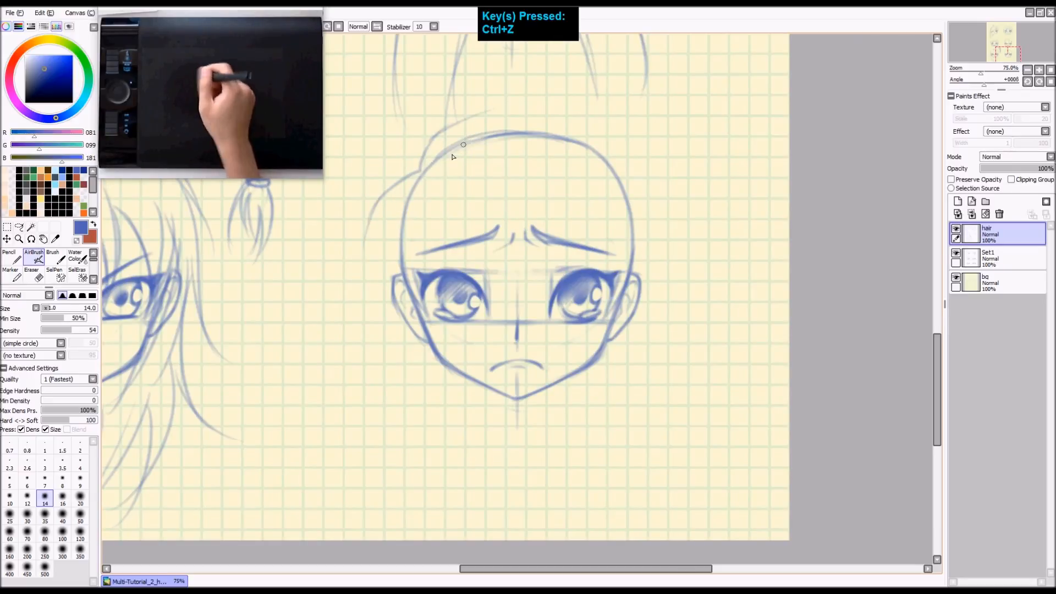
drag(400, 196, 356, 250)
drag(399, 198, 356, 271)
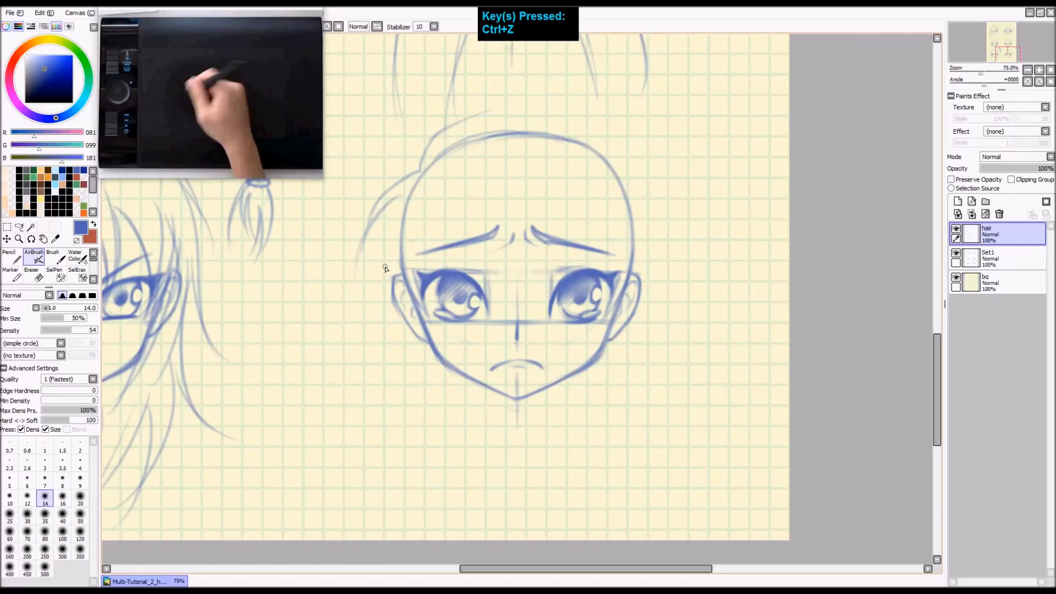
Step: Draw the first diagonal bang strands across the sad face's forehead, on the viewer's left and at the centre
key(space)
drag(413, 251, 405, 232)
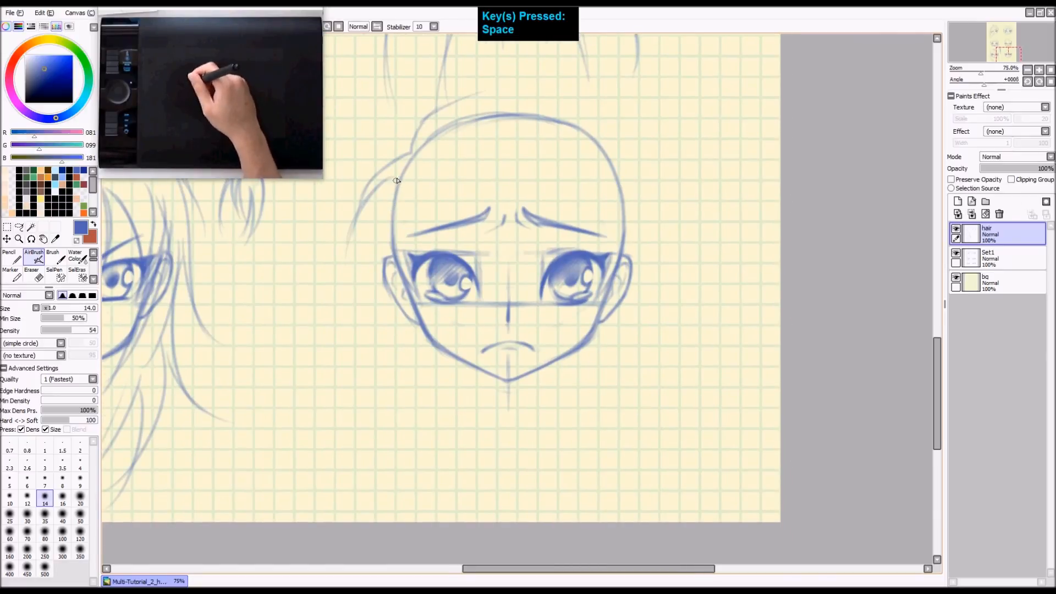
mouse_move(431, 174)
mouse_down()
mouse_move(405, 176)
mouse_move(435, 221)
mouse_up()
key(ctrl+z)
drag(398, 174, 468, 254)
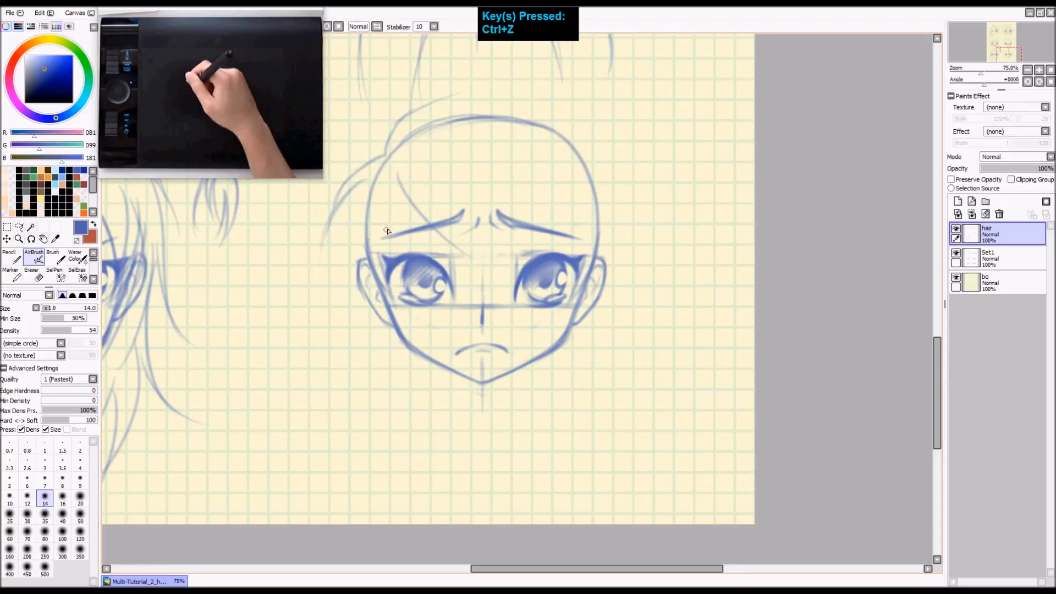
mouse_move(484, 201)
mouse_down()
mouse_move(456, 209)
mouse_move(471, 221)
mouse_up()
key(ctrl+z)
Step: Draw a diagonal bang strand sweeping toward the temple on the viewer's right
drag(360, 180, 381, 190)
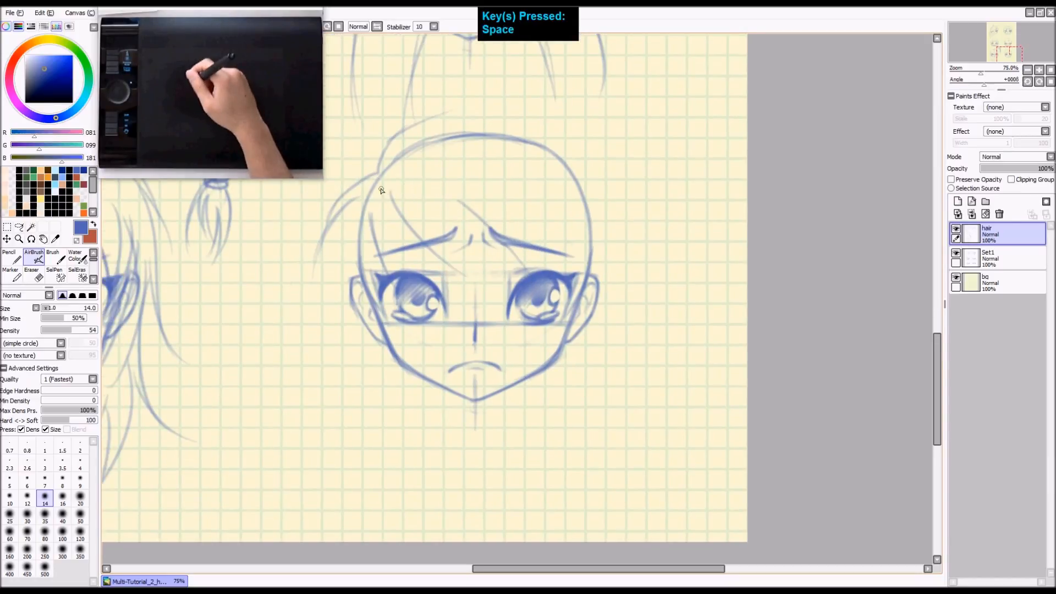
mouse_move(379, 166)
mouse_down()
mouse_move(469, 205)
mouse_move(507, 251)
mouse_move(576, 219)
mouse_move(588, 252)
mouse_up()
key(ctrl+z)
key(ctrl+z)
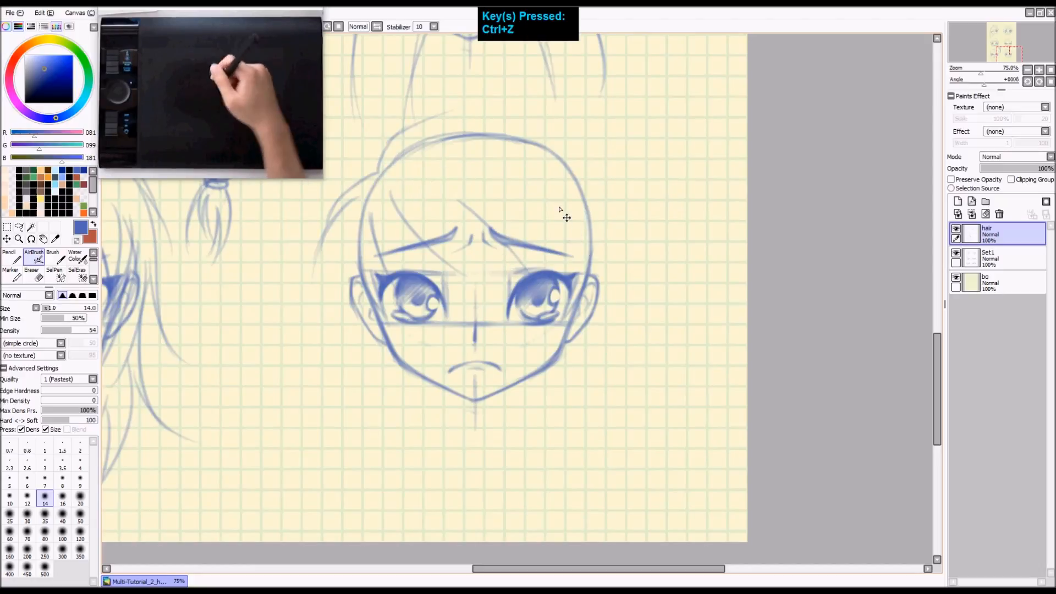
drag(529, 208, 568, 249)
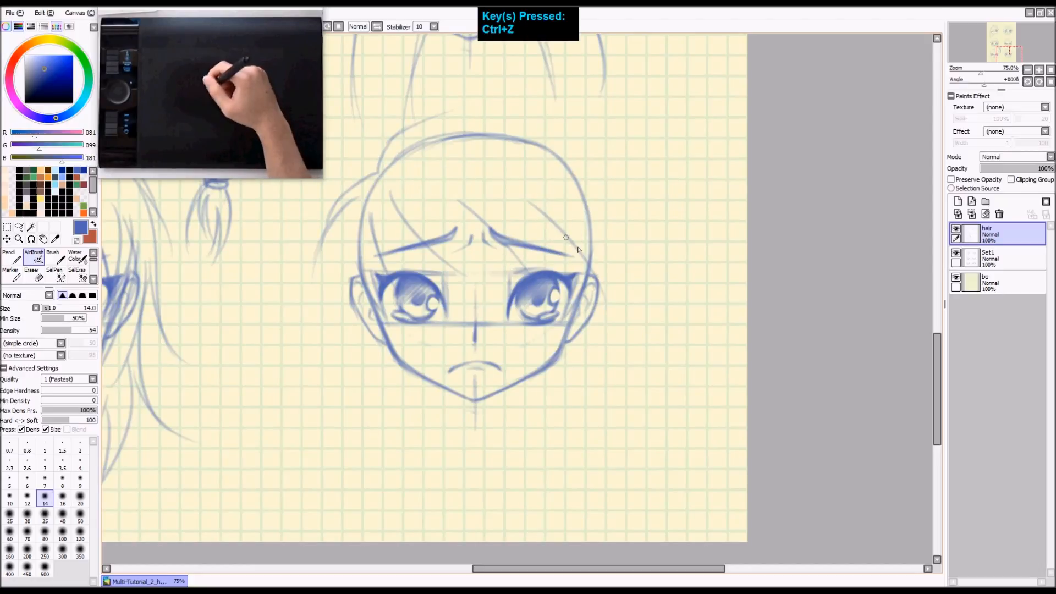
Step: Build up the bangs on the viewer's left with a short vertical strand and a long one sweeping between the brows
drag(462, 281, 469, 259)
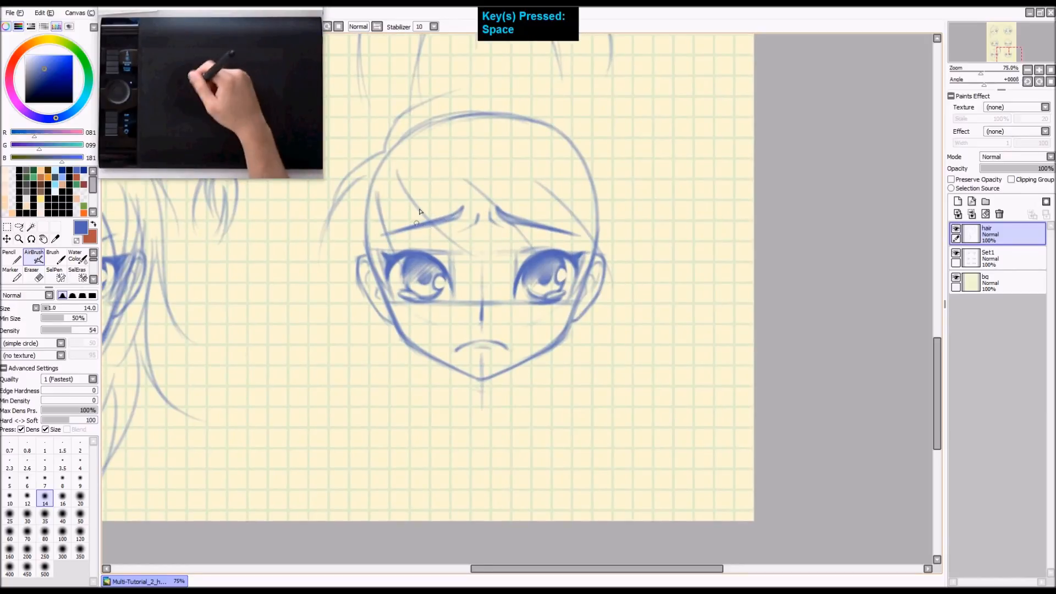
drag(395, 169, 391, 253)
key(ctrl+z)
drag(395, 179, 393, 253)
key(ctrl+z)
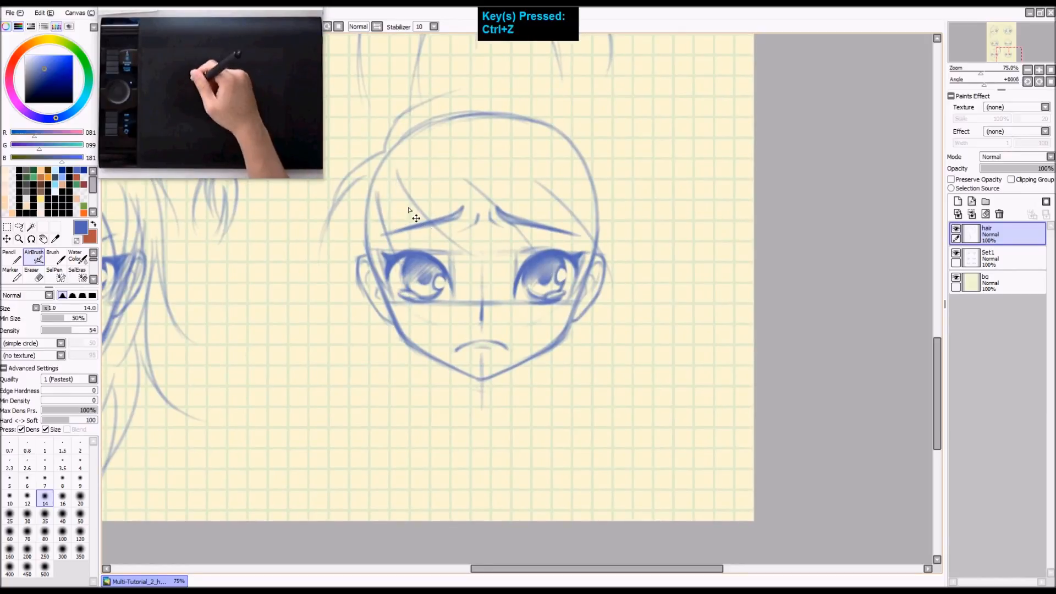
drag(397, 196, 404, 236)
drag(395, 180, 460, 251)
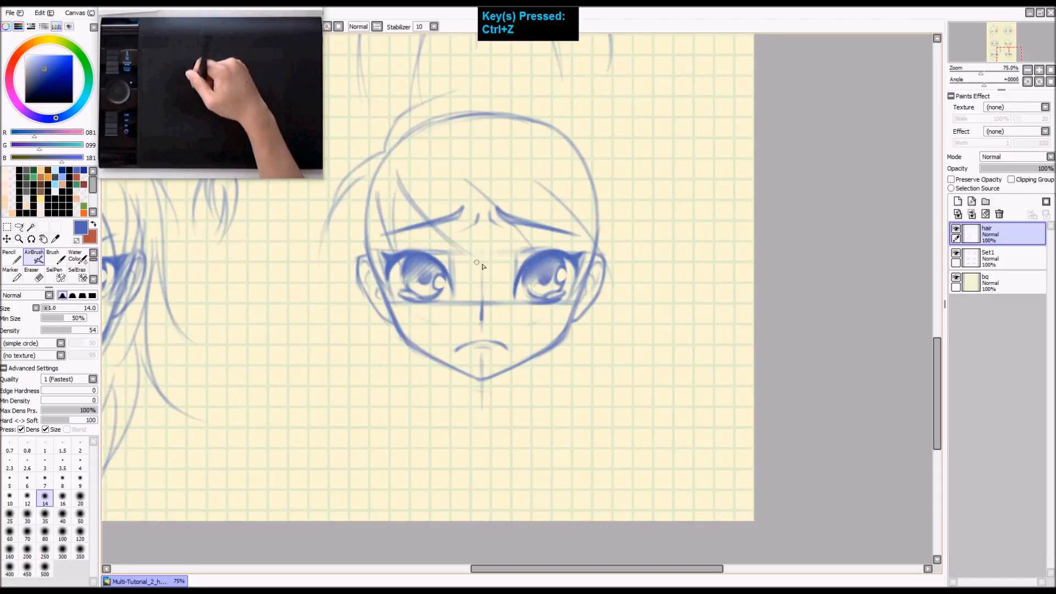
key(ctrl+z)
mouse_move(396, 186)
mouse_down()
mouse_move(419, 220)
mouse_move(488, 261)
mouse_up()
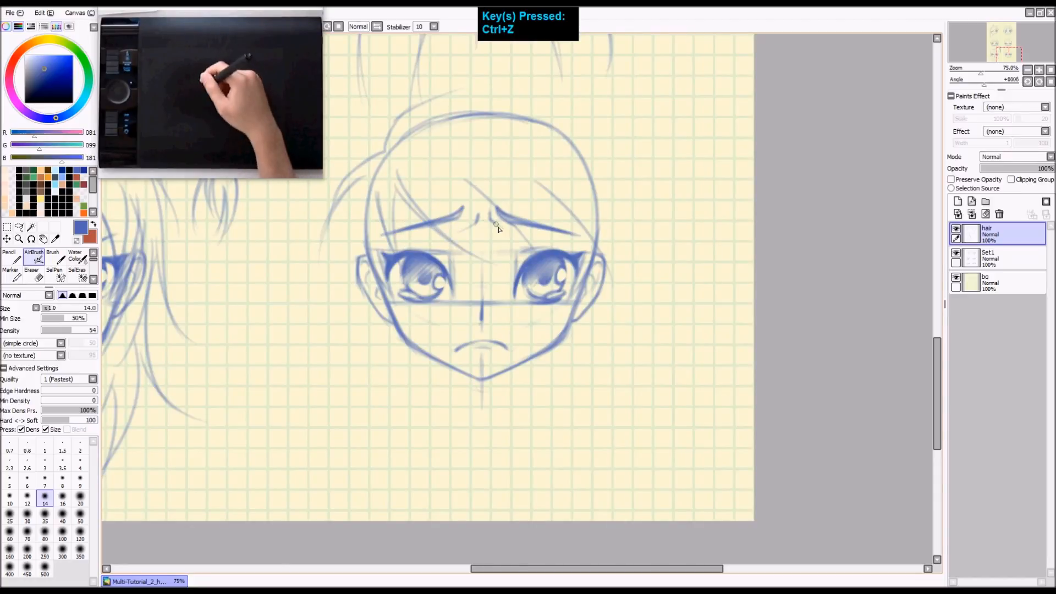
Step: Add overlapping pointed strands to the central bangs above the nose
drag(464, 179, 511, 248)
key(ctrl+z)
drag(467, 182, 506, 261)
key(ctrl+z)
drag(464, 177, 509, 249)
key(ctrl+z)
drag(472, 181, 505, 245)
key(ctrl+z)
drag(455, 175, 495, 272)
key(ctrl+z)
drag(452, 180, 497, 275)
key(ctrl+z)
Step: Add pointed strands to the bangs above the eye on the viewer's right
drag(517, 164, 549, 248)
key(ctrl+z)
key(ctrl+z)
drag(515, 165, 550, 254)
key(ctrl+z)
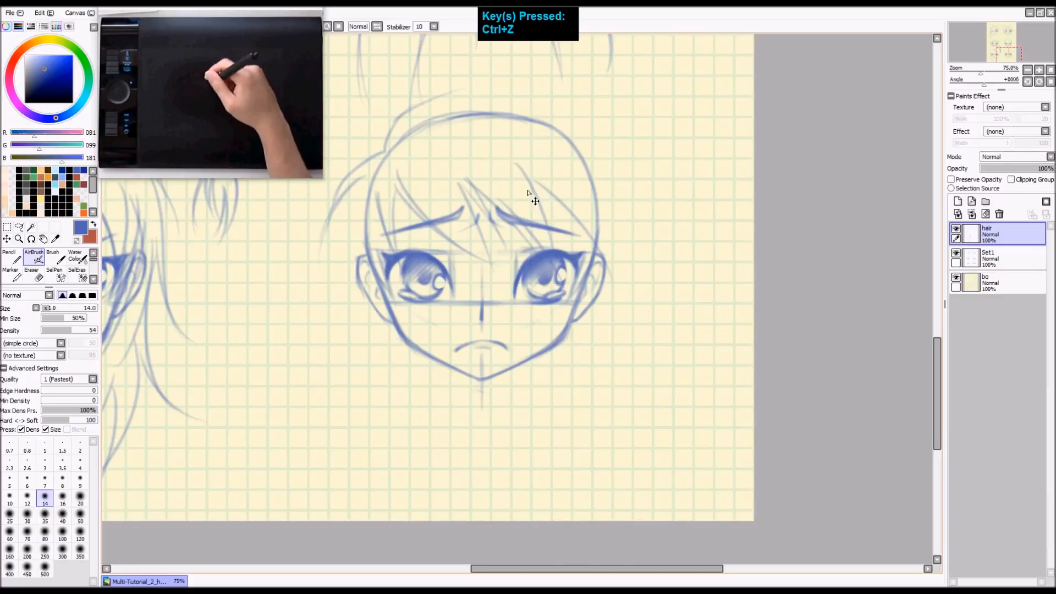
key(ctrl+z)
drag(520, 167, 573, 233)
key(ctrl+z)
drag(516, 165, 572, 234)
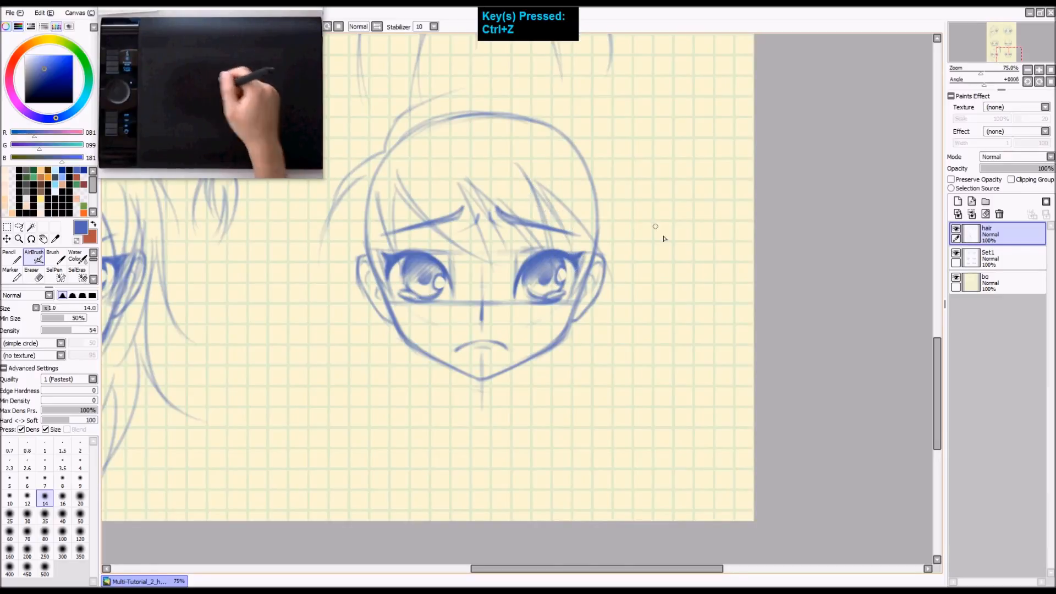
Step: Draw the outer hair contour from the crown down past the ear on the viewer's right
drag(589, 164, 616, 278)
key(ctrl+z)
drag(604, 196, 621, 289)
key(ctrl+z)
drag(582, 160, 618, 283)
key(ctrl+z)
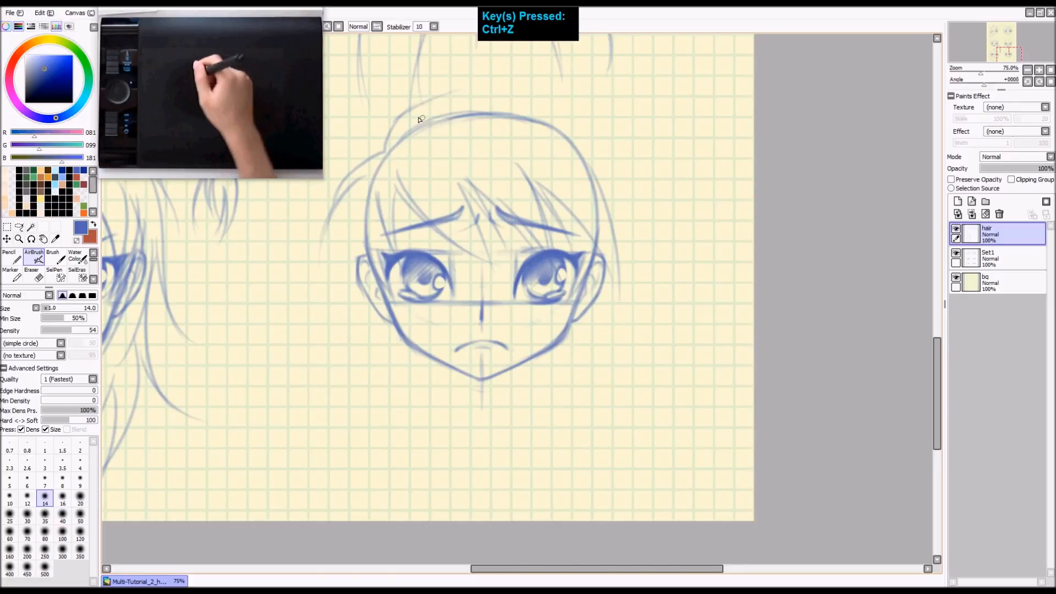
Step: Draw a tapering side lock on the viewer's left, running from the temple over the ear to below the jaw
drag(469, 230, 479, 220)
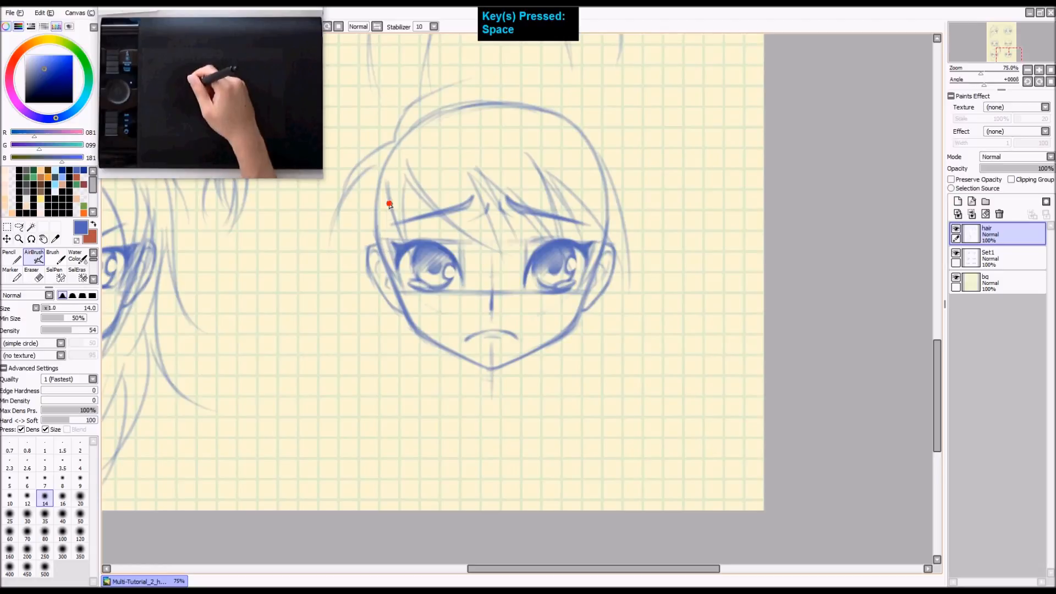
drag(388, 198, 437, 338)
key(ctrl+z)
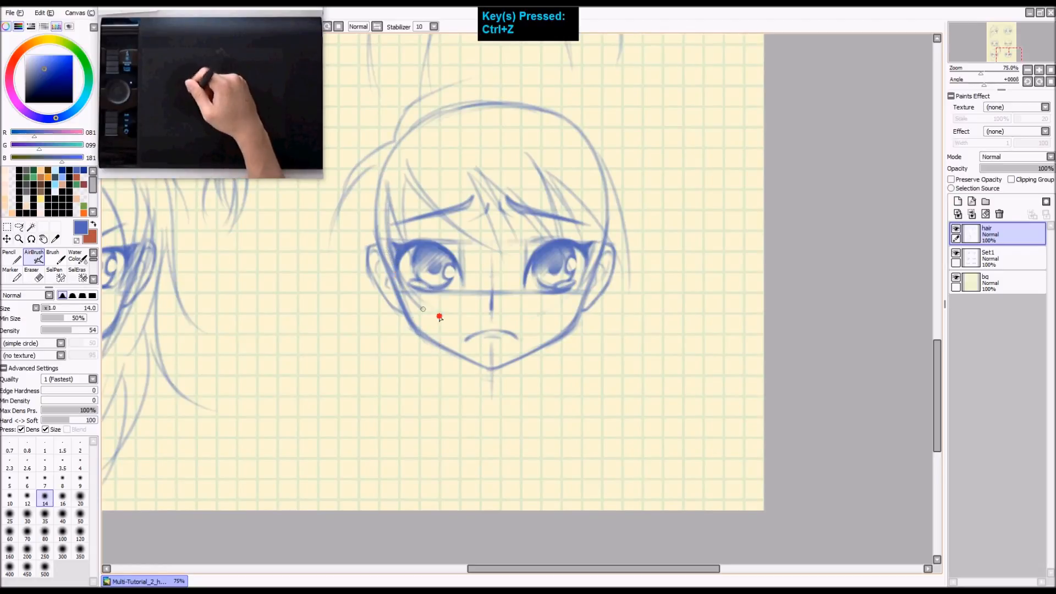
drag(375, 219, 396, 326)
drag(375, 205, 416, 360)
drag(395, 279, 419, 387)
drag(391, 284, 413, 377)
Step: On the Set1 layer, erase the head and ear lines beneath the side lock on the viewer's left
click(998, 258)
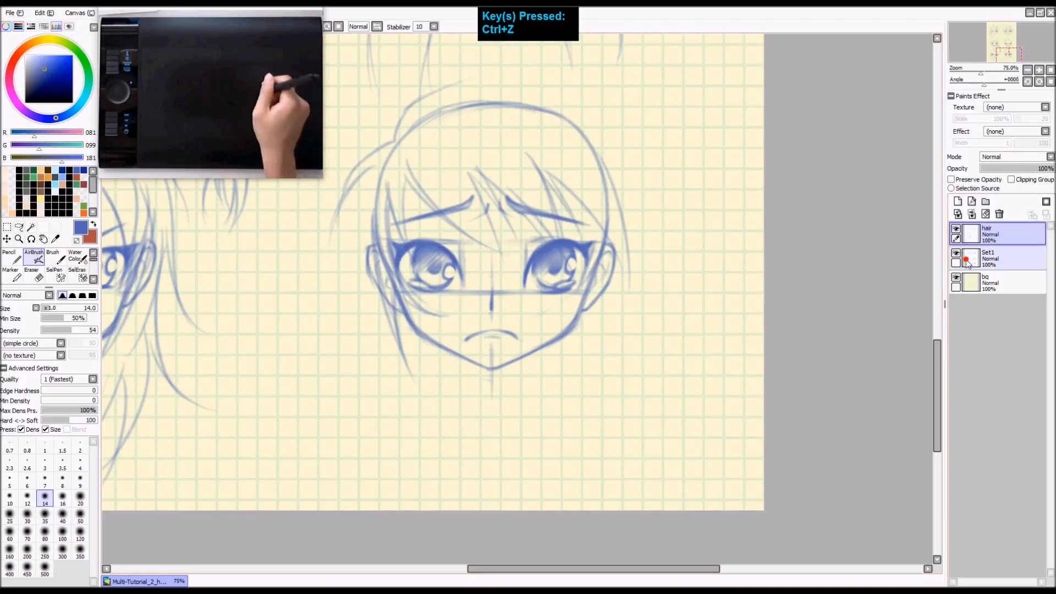
key(e)
drag(379, 220, 394, 297)
drag(383, 233, 395, 294)
drag(371, 196, 380, 250)
Step: On the hair layer, draw a matching side lock on the viewer's right from the temple down past the jaw
click(998, 233)
key(a)
mouse_move(597, 226)
mouse_down()
mouse_move(589, 262)
mouse_move(592, 212)
mouse_move(569, 345)
mouse_up()
key(ctrl+z)
drag(596, 212, 577, 326)
key(ctrl+z)
drag(594, 211, 555, 317)
drag(604, 270, 575, 353)
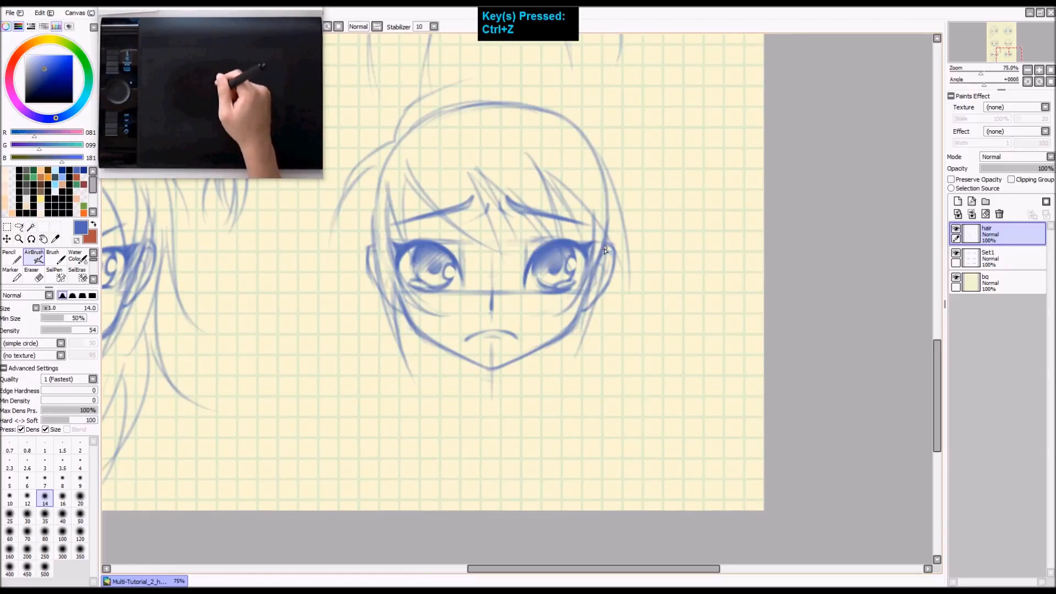
drag(604, 246, 576, 340)
drag(585, 278, 573, 371)
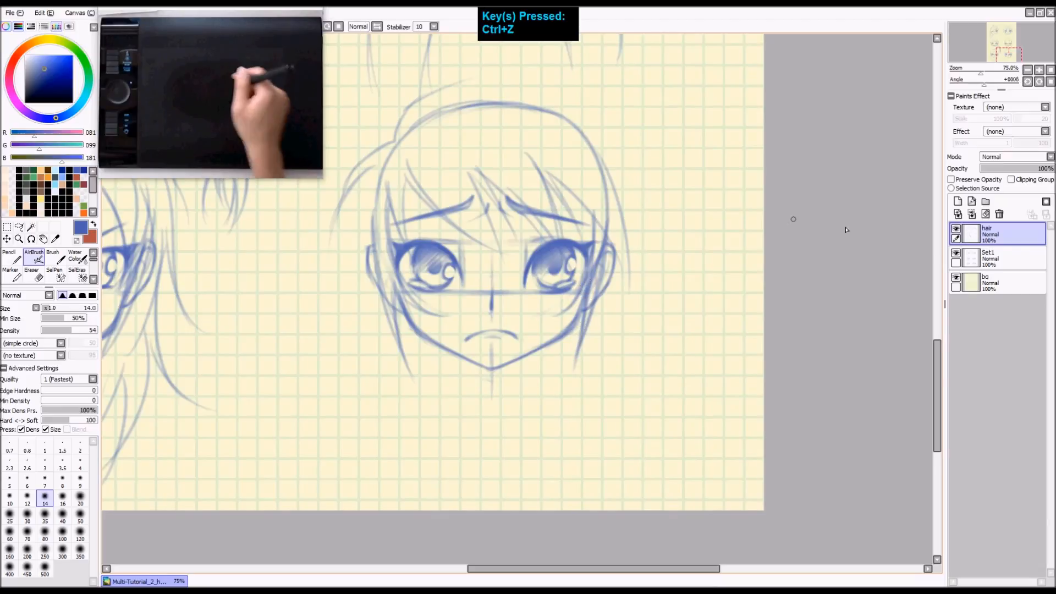
Step: Try erasing the face and ear lines beneath the side lock on the viewer's right on the Set1 layer
key(e)
mouse_move(609, 231)
mouse_down()
mouse_move(585, 300)
mouse_move(593, 273)
mouse_up()
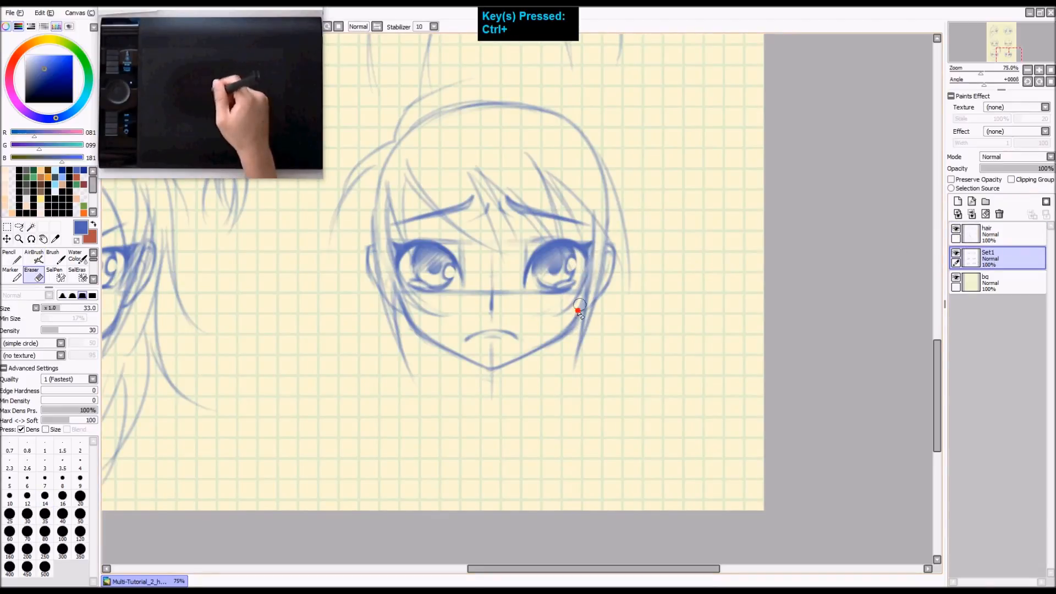
key(ctrl+z)
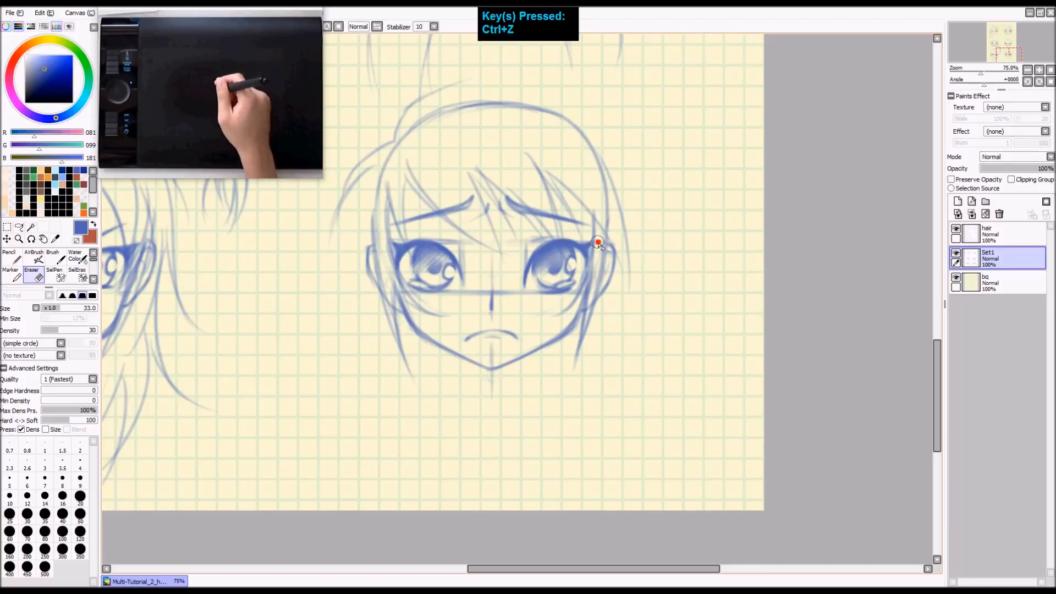
Step: On the hair layer, draw outer strands from below the parting down past the ear to the jaw on the viewer's left
click(996, 234)
key(a)
key(space)
mouse_move(403, 186)
mouse_down()
mouse_move(418, 190)
mouse_move(365, 300)
mouse_up()
key(ctrl+z)
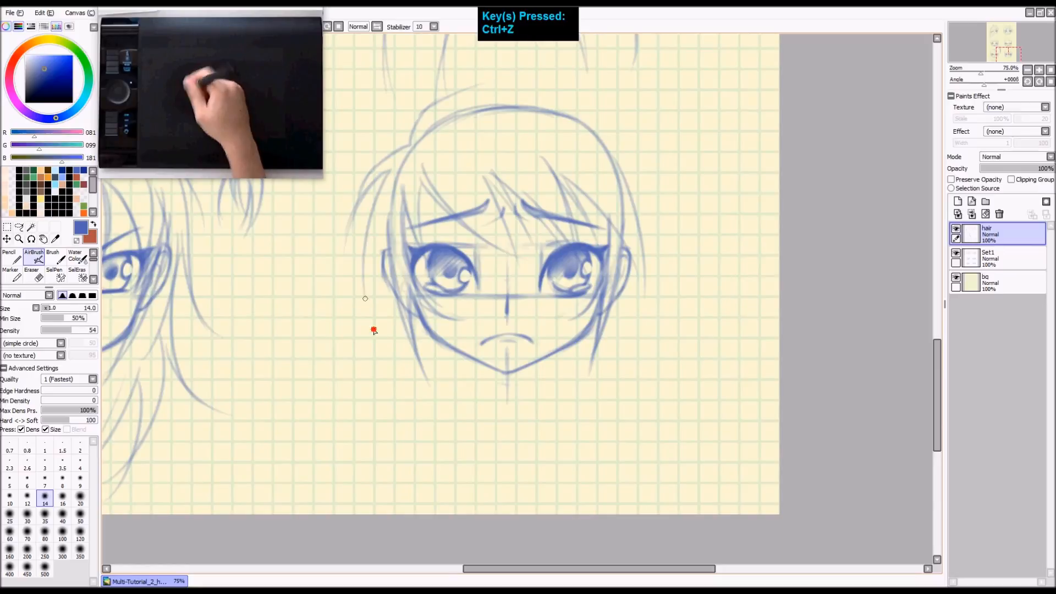
mouse_move(378, 186)
mouse_down()
mouse_move(394, 329)
mouse_move(376, 269)
mouse_move(373, 321)
mouse_move(375, 269)
mouse_move(371, 301)
mouse_up()
mouse_move(376, 229)
mouse_down()
mouse_move(375, 285)
mouse_move(410, 353)
mouse_up()
Step: Draw lower strands curving from behind the ear on the viewer's left, under the jaw toward the chin
drag(374, 269, 447, 376)
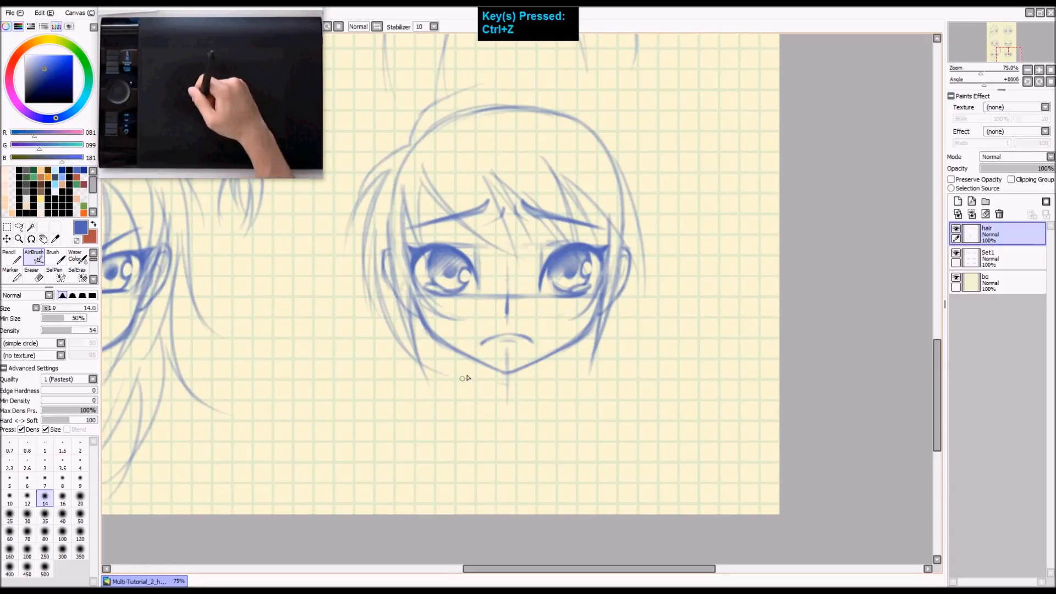
mouse_move(379, 295)
mouse_down()
mouse_move(470, 378)
mouse_move(484, 370)
mouse_up()
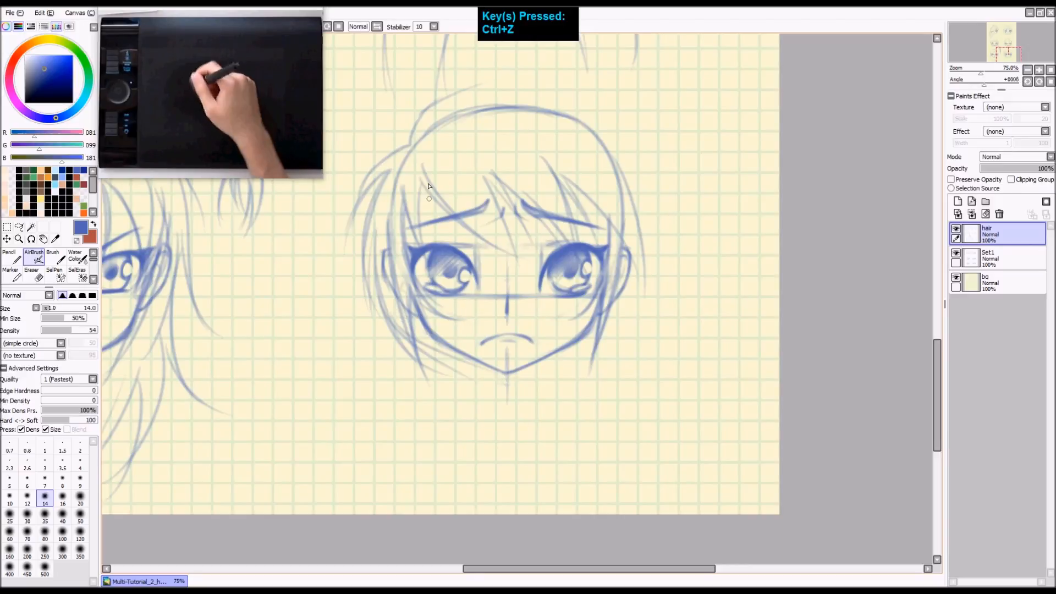
key(ctrl+z)
drag(396, 330, 484, 380)
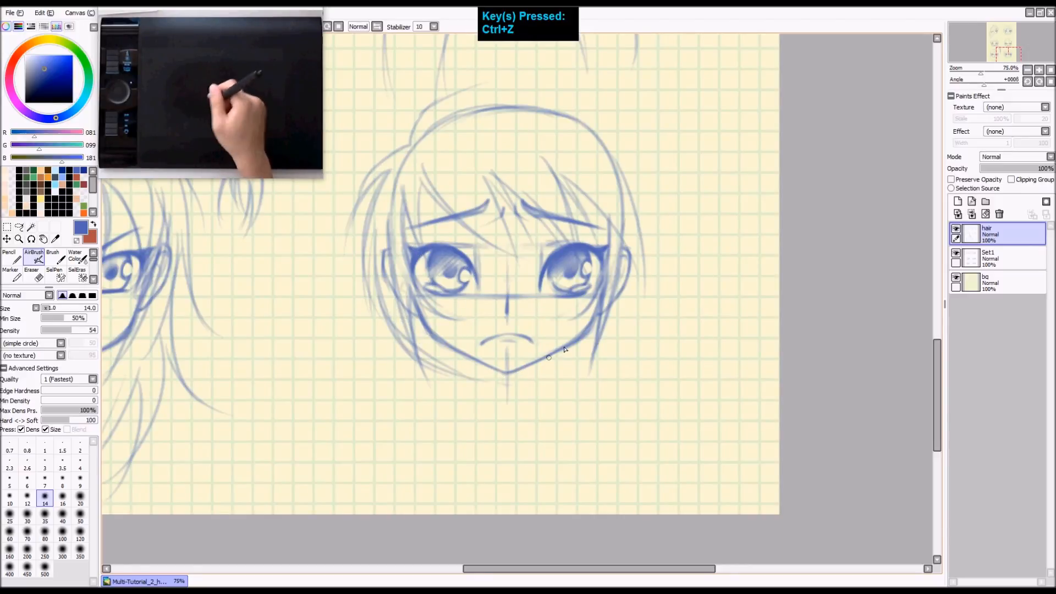
Step: Draw the neck sides and shoulder lines below the sad face's jaw and trim the shoulder tip on the viewer's right
drag(475, 366, 480, 401)
drag(543, 363, 541, 406)
mouse_move(479, 381)
mouse_down()
mouse_move(446, 416)
mouse_move(427, 414)
mouse_up()
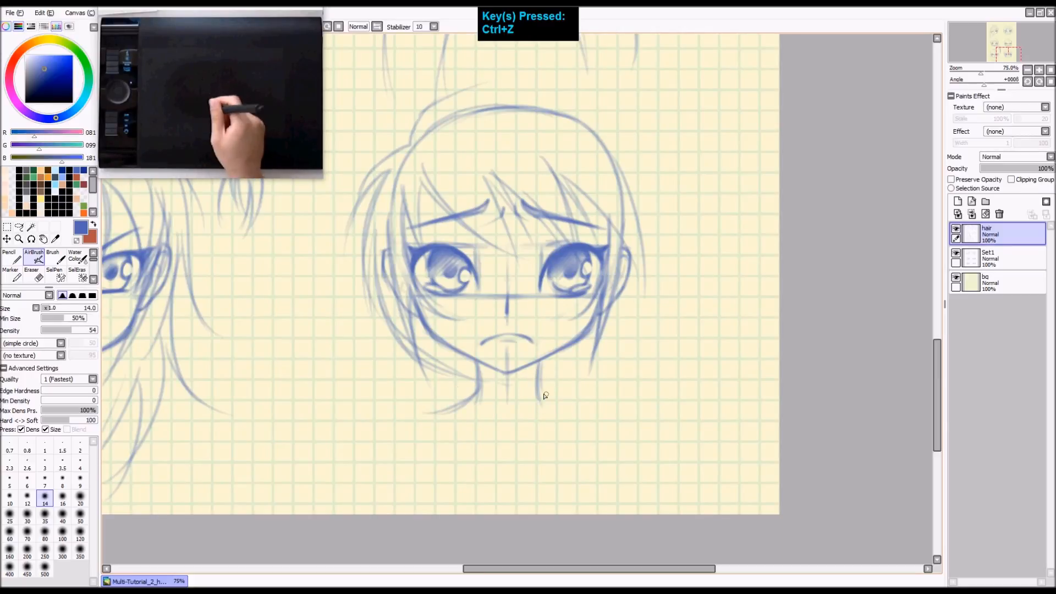
drag(534, 388, 643, 421)
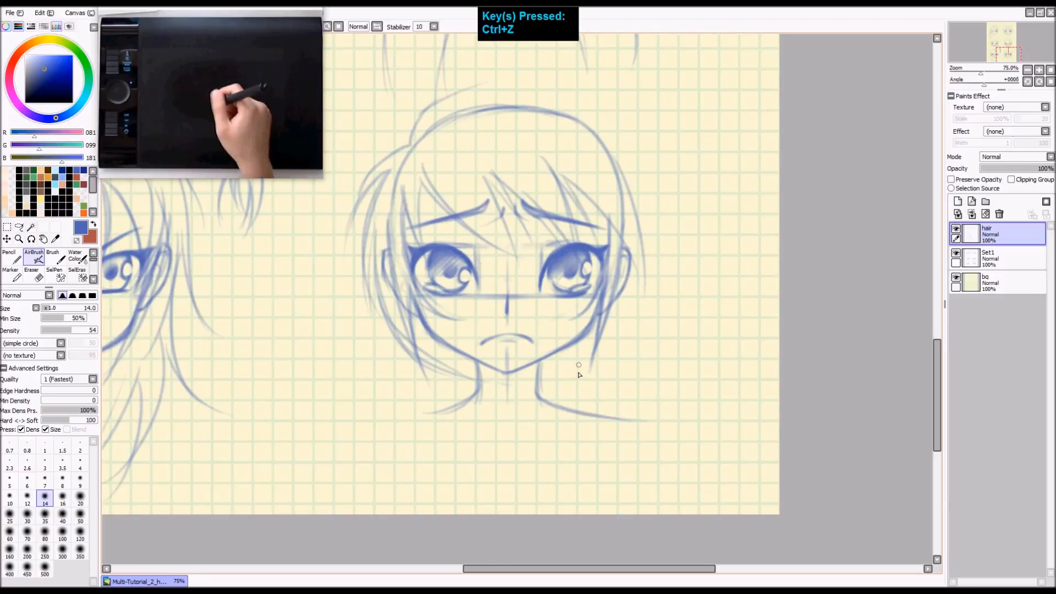
key(e)
drag(654, 421, 627, 421)
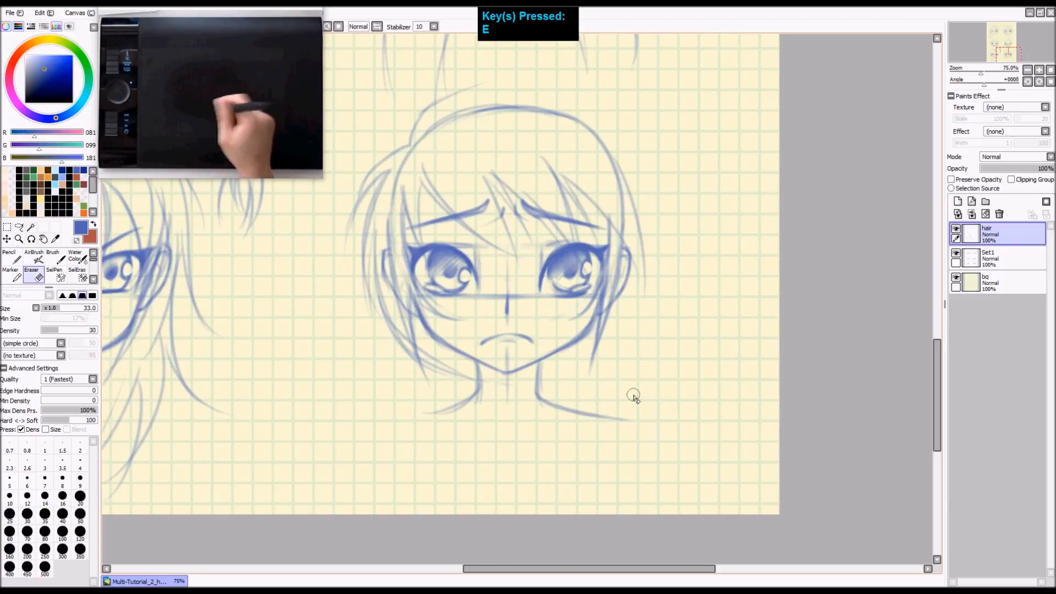
Step: Draw the front edge of a ponytail curving from the neck on the viewer's right down toward the chest
key(a)
key(space)
drag(553, 409, 487, 333)
click(479, 358)
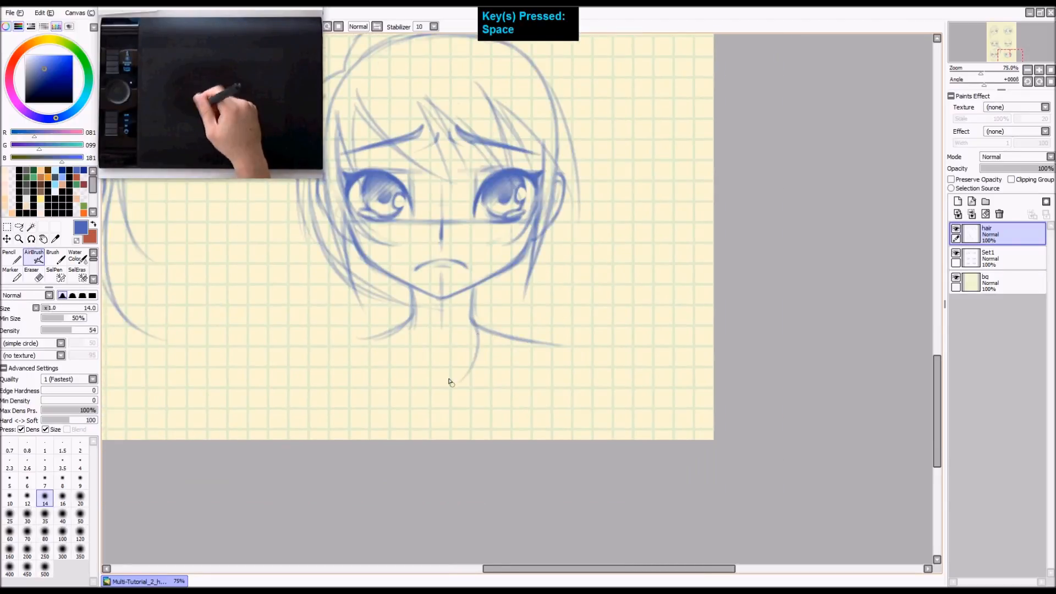
key(ctrl+z)
drag(454, 329, 441, 374)
mouse_move(474, 314)
mouse_down()
mouse_move(452, 418)
mouse_move(438, 403)
mouse_move(449, 409)
mouse_up()
key(ctrl+z)
drag(465, 321, 430, 368)
Step: Draw the bumpy upper edge of the gathered hair along the shoulder on the viewer's right
key(space)
drag(478, 308, 464, 330)
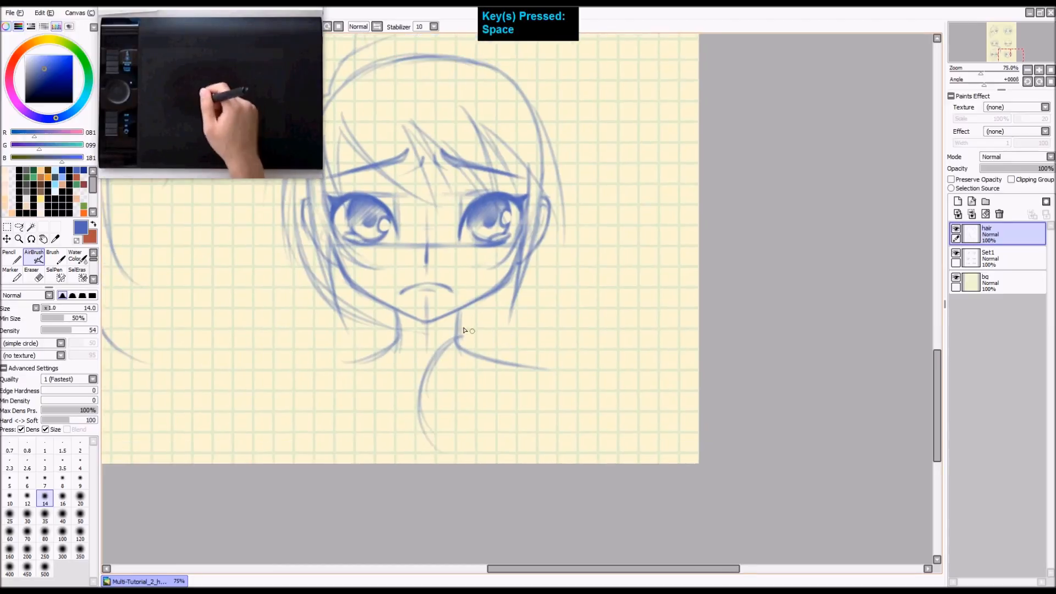
key(ctrl+z)
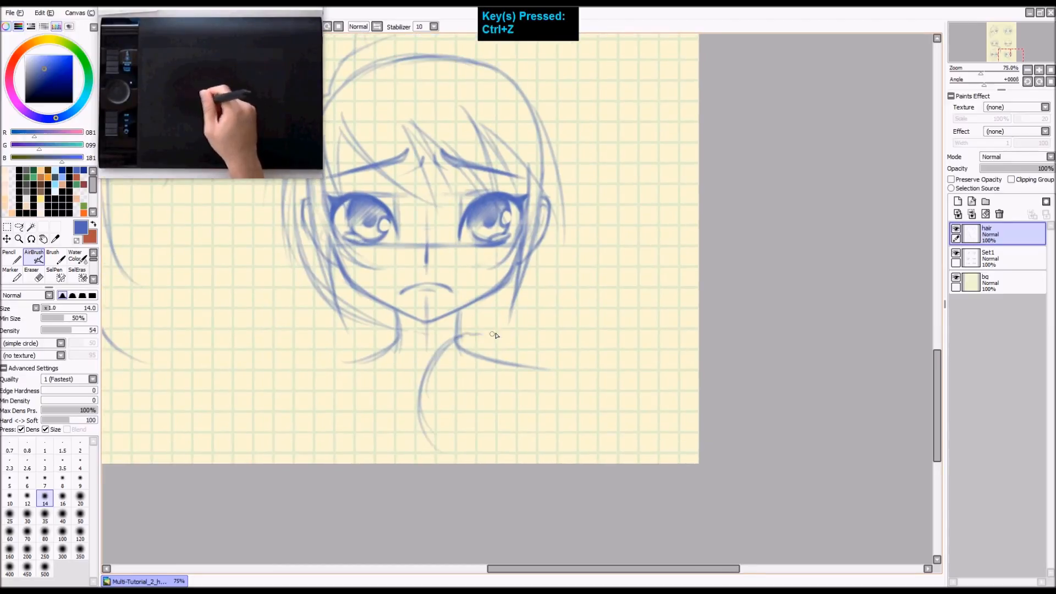
drag(471, 336, 518, 346)
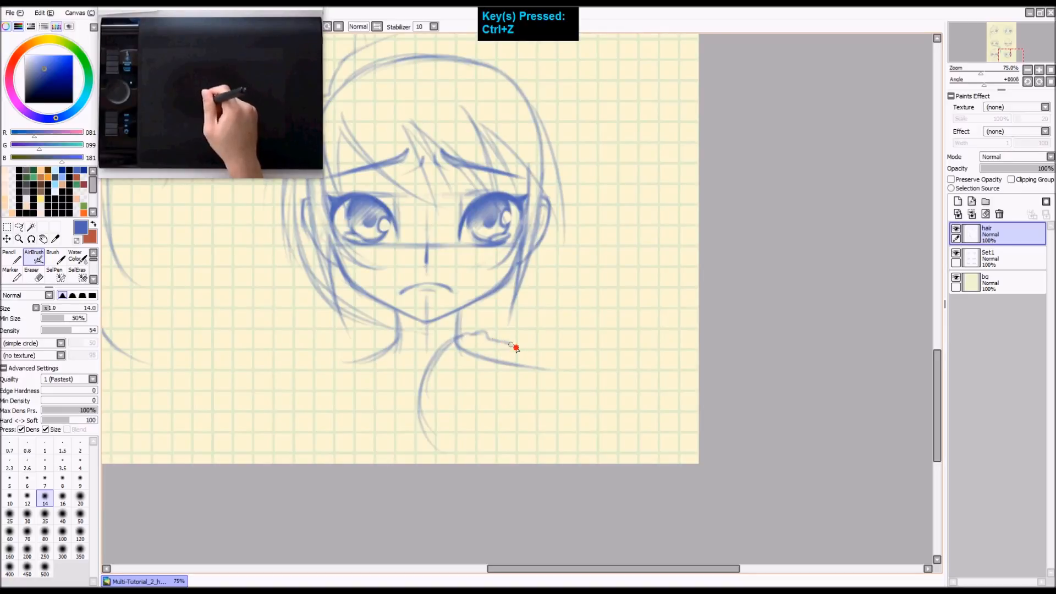
key(ctrl+z)
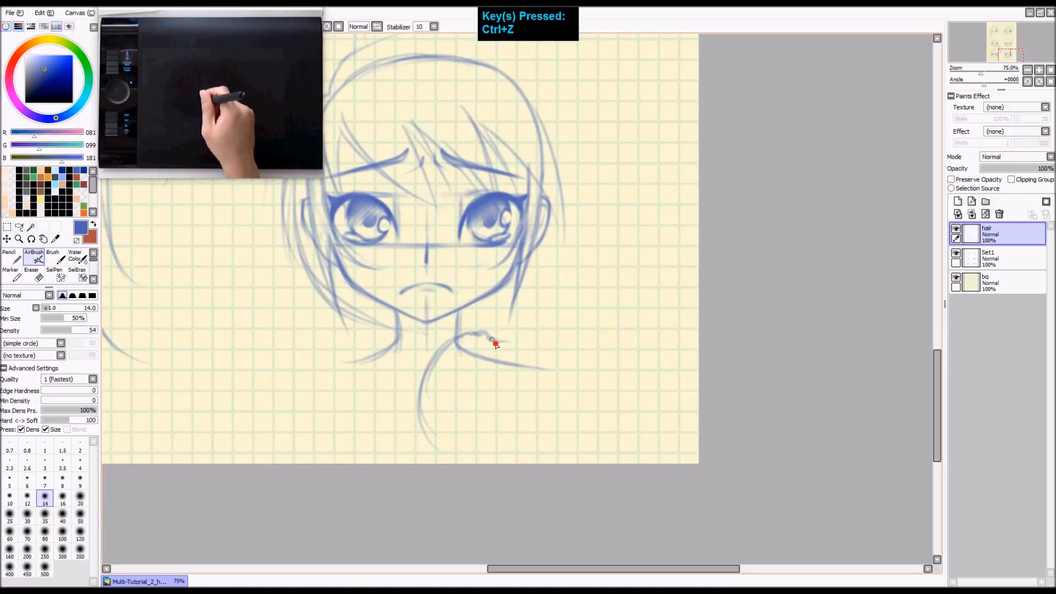
drag(494, 343, 518, 347)
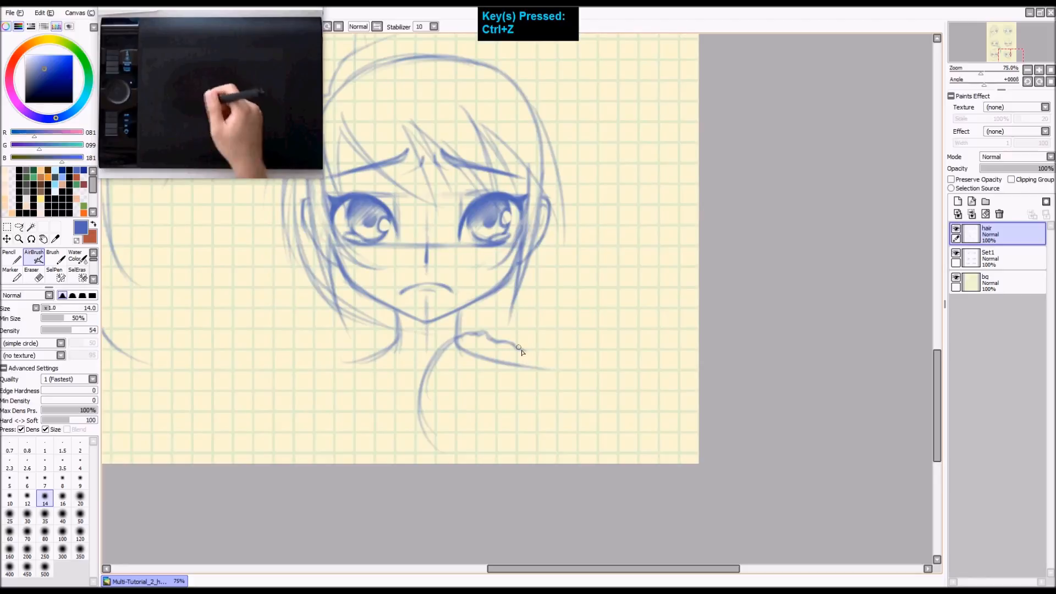
Step: Fill out the ponytail with curved inner and outer strands falling from the shoulder to tapered tips
mouse_move(478, 335)
mouse_down()
mouse_move(445, 365)
mouse_move(473, 366)
mouse_move(488, 446)
mouse_up()
mouse_move(485, 380)
mouse_down()
mouse_move(486, 462)
mouse_move(508, 455)
mouse_up()
key(ctrl+z)
mouse_move(485, 370)
mouse_down()
mouse_move(446, 458)
mouse_move(447, 367)
mouse_up()
key(ctrl+z)
drag(440, 456, 447, 383)
mouse_move(454, 339)
mouse_down()
mouse_move(391, 408)
mouse_move(396, 431)
mouse_up()
drag(430, 360, 397, 432)
Step: Draw the hair's crown outline arching above the skull from the parting toward the viewer's right
key(space)
drag(576, 322, 528, 344)
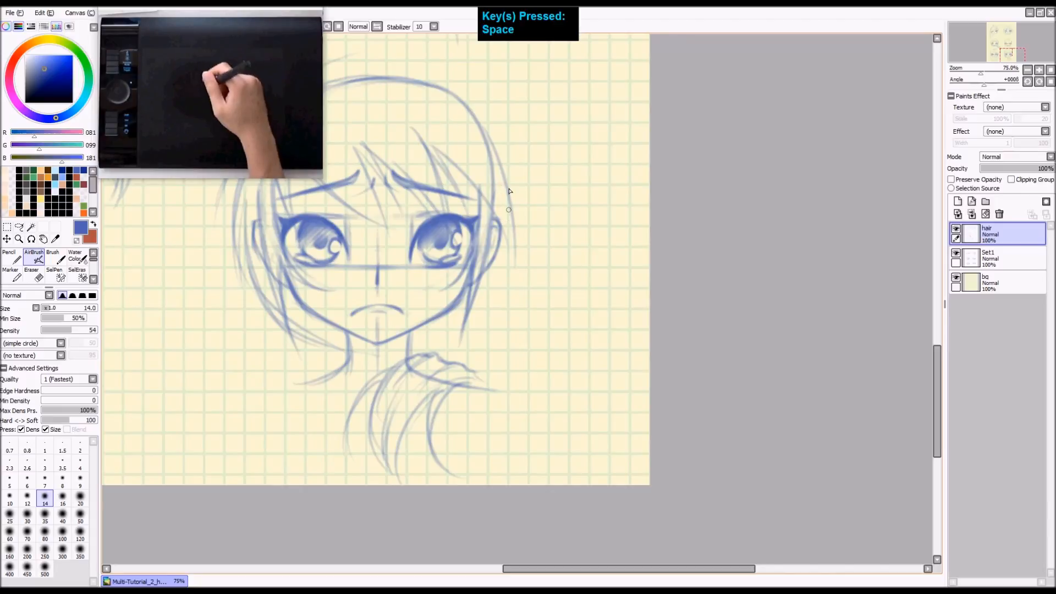
drag(509, 191, 569, 277)
drag(365, 167, 502, 163)
key(ctrl+z)
mouse_move(363, 174)
mouse_down()
mouse_move(535, 156)
mouse_move(435, 149)
mouse_move(559, 167)
mouse_up()
key(ctrl+z)
key(ctrl+z)
Step: Draw outer strands curving from the crown down past the temple on the viewer's right
mouse_move(495, 160)
mouse_down()
mouse_move(567, 206)
mouse_move(596, 271)
mouse_up()
mouse_move(535, 180)
mouse_down()
mouse_move(590, 315)
mouse_move(531, 181)
mouse_move(588, 330)
mouse_move(550, 194)
mouse_move(596, 325)
mouse_up()
key(ctrl+z)
key(ctrl+z)
drag(556, 222, 598, 335)
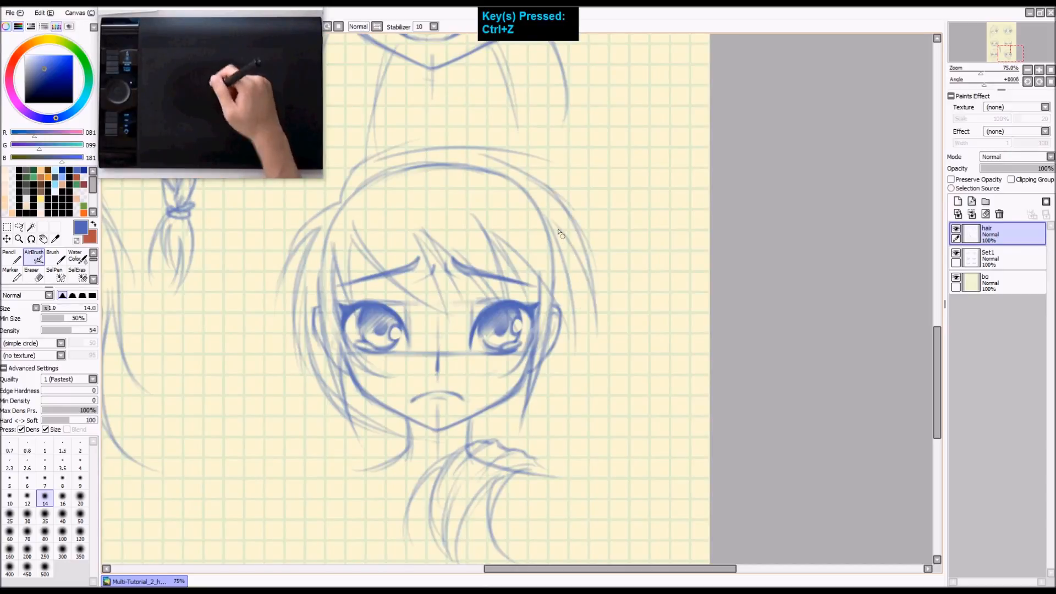
key(ctrl+z)
Step: Extend the outer hair on the viewer's right down past the ear to the shoulder and add inner strands beside the cheek
mouse_move(575, 251)
mouse_down()
mouse_move(597, 329)
mouse_move(560, 424)
mouse_up()
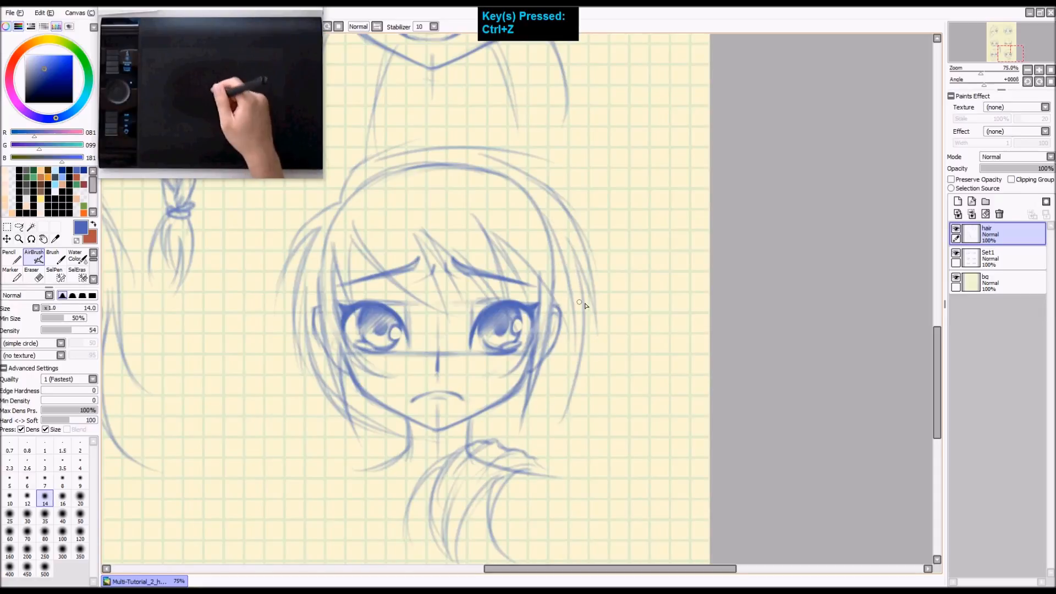
drag(580, 305, 577, 275)
key(ctrl+z)
drag(575, 295, 554, 376)
key(ctrl+z)
mouse_move(574, 297)
mouse_down()
mouse_move(546, 421)
mouse_move(568, 410)
mouse_up()
key(ctrl+z)
drag(583, 343, 556, 431)
drag(581, 352, 555, 434)
mouse_move(564, 319)
mouse_down()
mouse_move(552, 408)
mouse_move(550, 392)
mouse_up()
drag(535, 348, 528, 410)
Step: Add volume strokes along the top of the crown, from above the parting toward the viewer's right
drag(372, 129, 423, 101)
key(ctrl+z)
mouse_move(373, 130)
mouse_down()
mouse_move(426, 102)
mouse_move(582, 126)
mouse_up()
key(ctrl+z)
drag(480, 119, 590, 145)
key(ctrl+z)
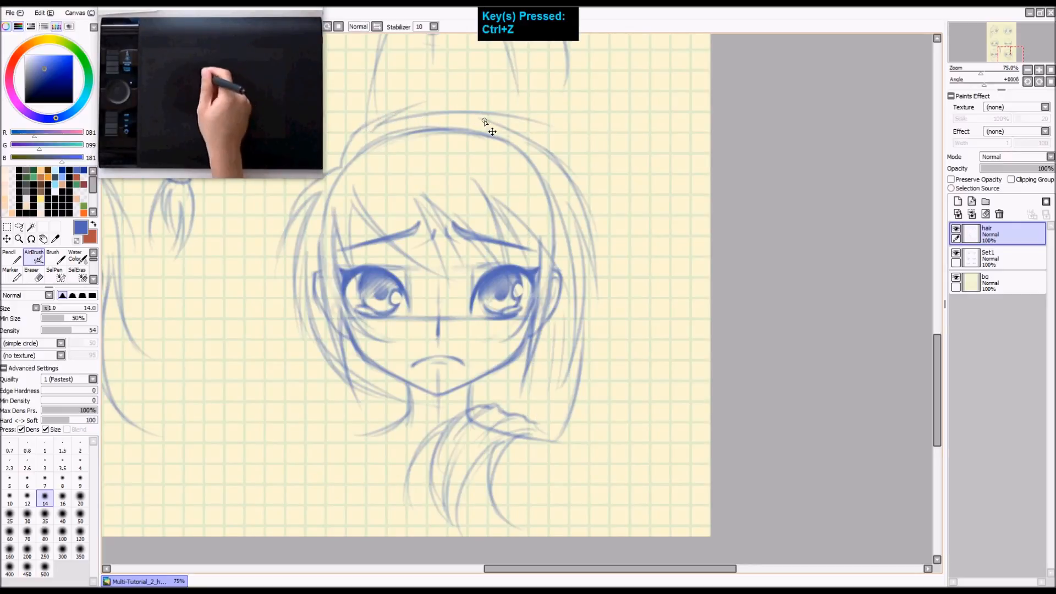
Step: Try adding loose strands flaring outward from the upper side of the hair on the viewer's right
mouse_move(667, 115)
mouse_down()
mouse_move(634, 113)
mouse_move(579, 206)
mouse_move(713, 230)
mouse_move(649, 113)
mouse_up()
key(ctrl+z)
mouse_move(611, 91)
mouse_down()
mouse_move(567, 144)
mouse_move(600, 220)
mouse_up()
mouse_move(601, 117)
mouse_down()
mouse_move(566, 166)
mouse_move(687, 237)
mouse_up()
drag(594, 179, 624, 235)
mouse_move(661, 192)
mouse_down()
mouse_move(705, 243)
mouse_move(712, 219)
mouse_up()
key(ctrl+z)
key(ctrl+z)
key(ctrl+z)
key(ctrl+z)
key(ctrl+z)
key(ctrl+z)
key(ctrl+z)
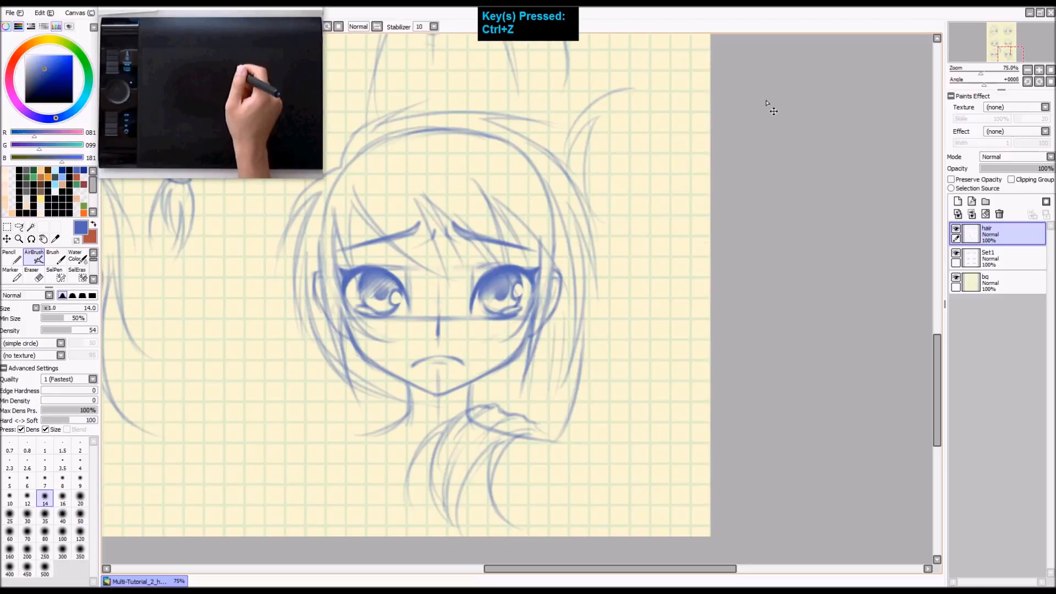
Step: On the Set1 layer, erase the skull outline showing beneath the hair at the crown and temples
click(1001, 257)
key(e)
drag(425, 178, 498, 167)
ctrl+alt+drag(462, 137, 519, 125)
mouse_move(465, 132)
mouse_down()
mouse_move(420, 144)
mouse_move(517, 119)
mouse_move(578, 122)
mouse_move(566, 117)
mouse_move(620, 205)
mouse_move(612, 170)
mouse_move(625, 237)
mouse_move(624, 212)
mouse_up()
drag(426, 150, 395, 208)
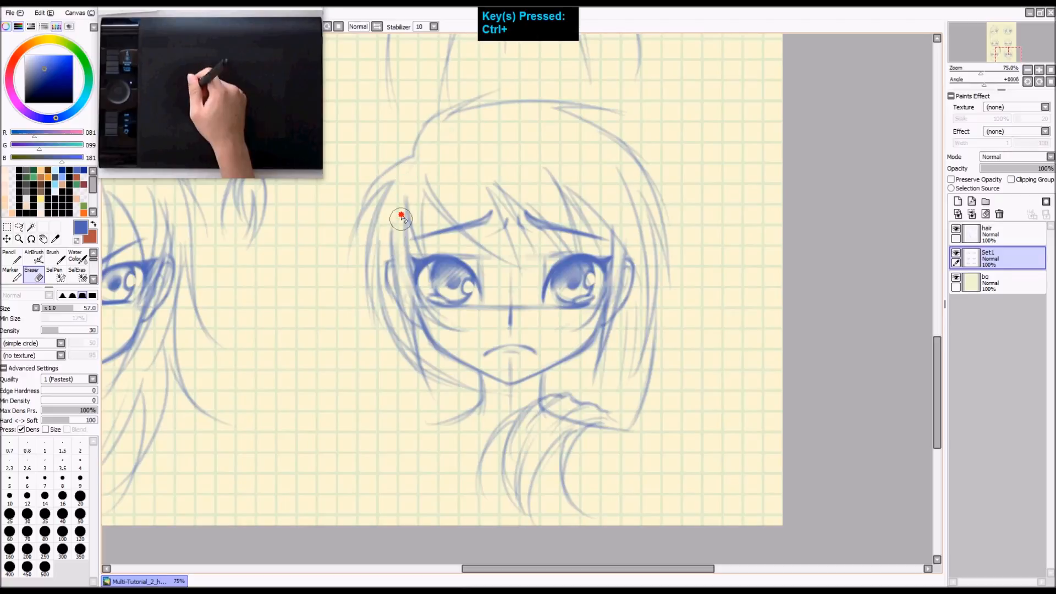
Step: On the hair layer, draw a looping tuft rising from the parting and falling toward the viewer's left
click(990, 233)
key(b)
key(space)
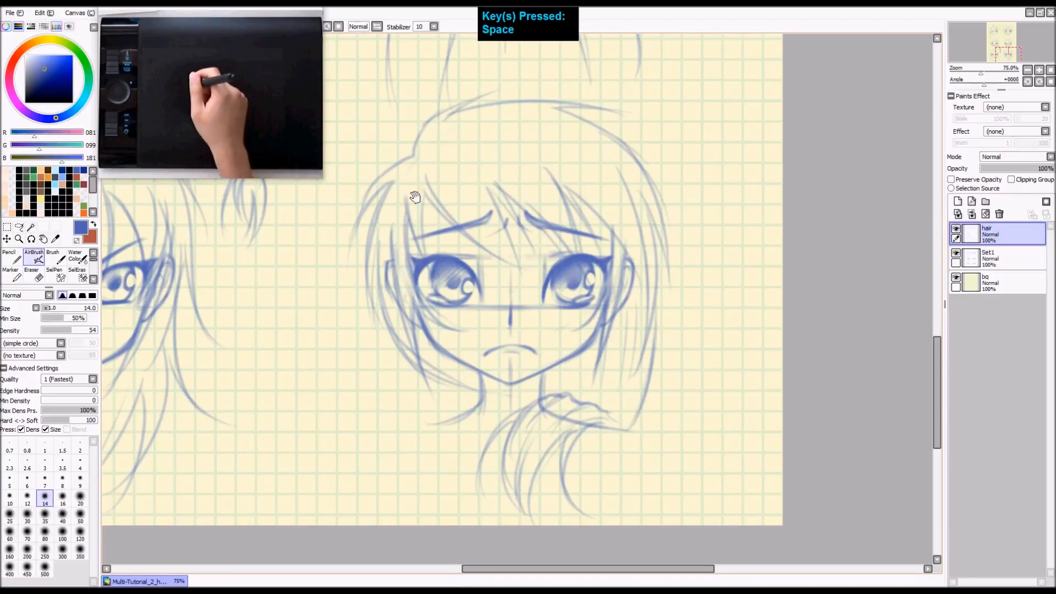
drag(416, 194, 480, 216)
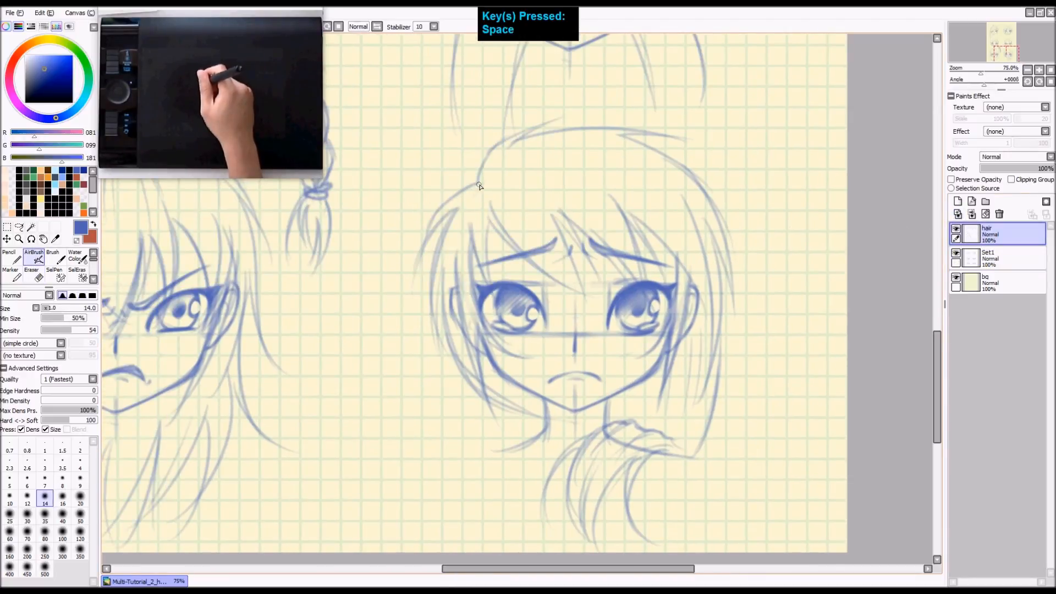
drag(477, 182, 421, 211)
key(ctrl+z)
mouse_move(477, 182)
mouse_down()
mouse_move(422, 220)
mouse_move(440, 164)
mouse_move(421, 215)
mouse_move(477, 179)
mouse_move(417, 226)
mouse_up()
key(ctrl+z)
key(ctrl+z)
key(ctrl+z)
mouse_move(477, 182)
mouse_down()
mouse_move(474, 157)
mouse_move(424, 227)
mouse_up()
key(ctrl+z)
mouse_move(478, 182)
mouse_down()
mouse_move(458, 140)
mouse_move(417, 224)
mouse_up()
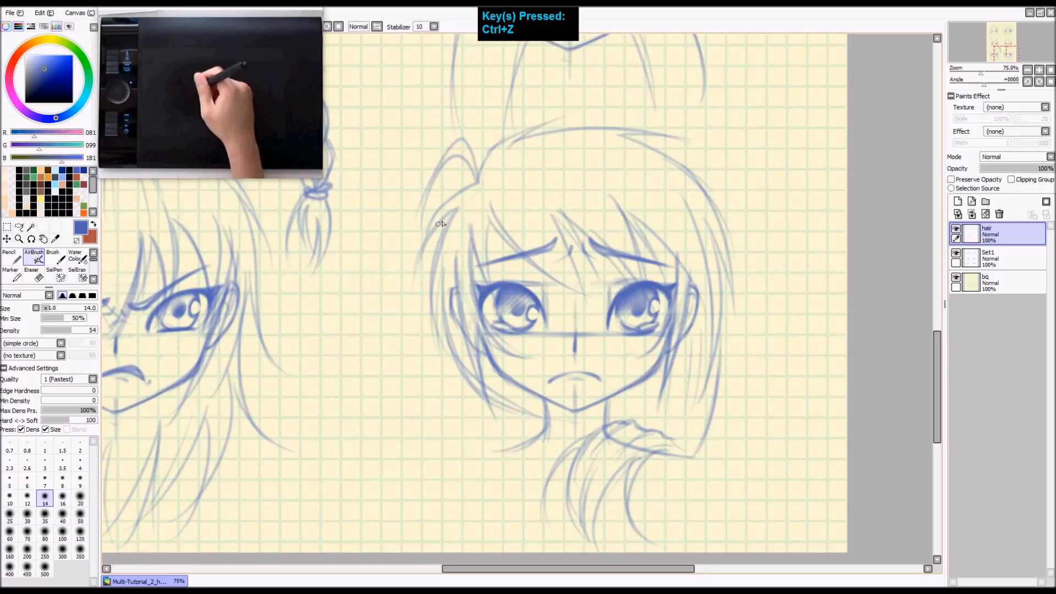
Step: Check which layer holds the shoulder line, and erase its part overlapping the gathered ponytail on the hair layer
key(space)
drag(701, 361, 674, 313)
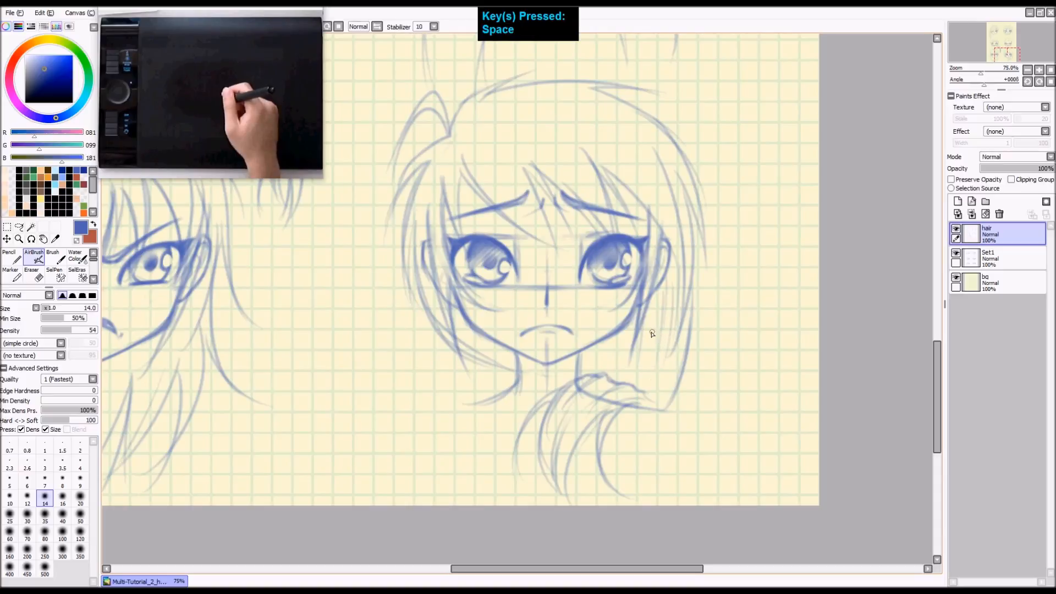
click(968, 254)
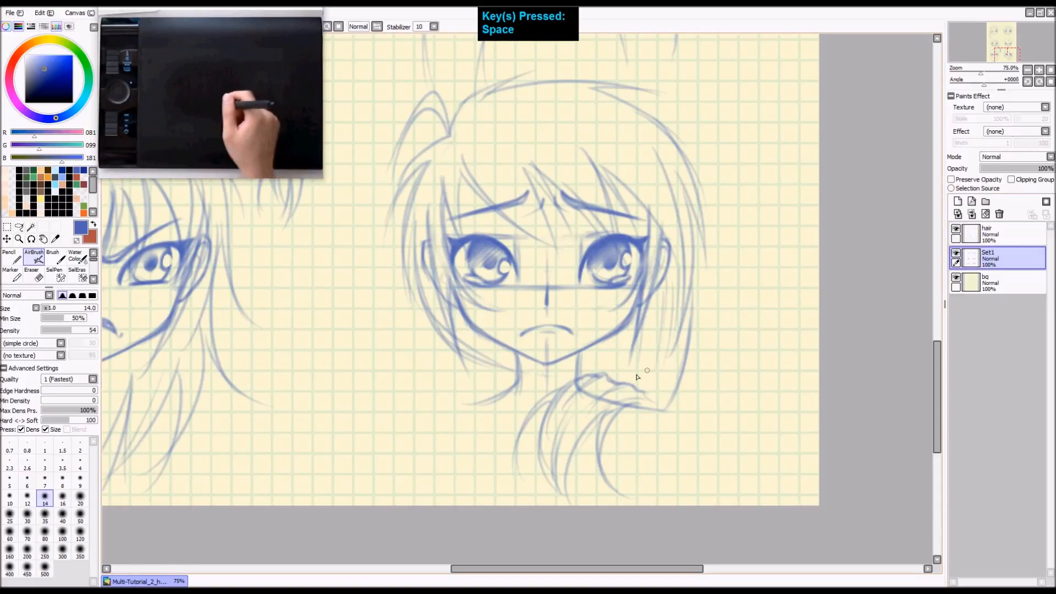
key(e)
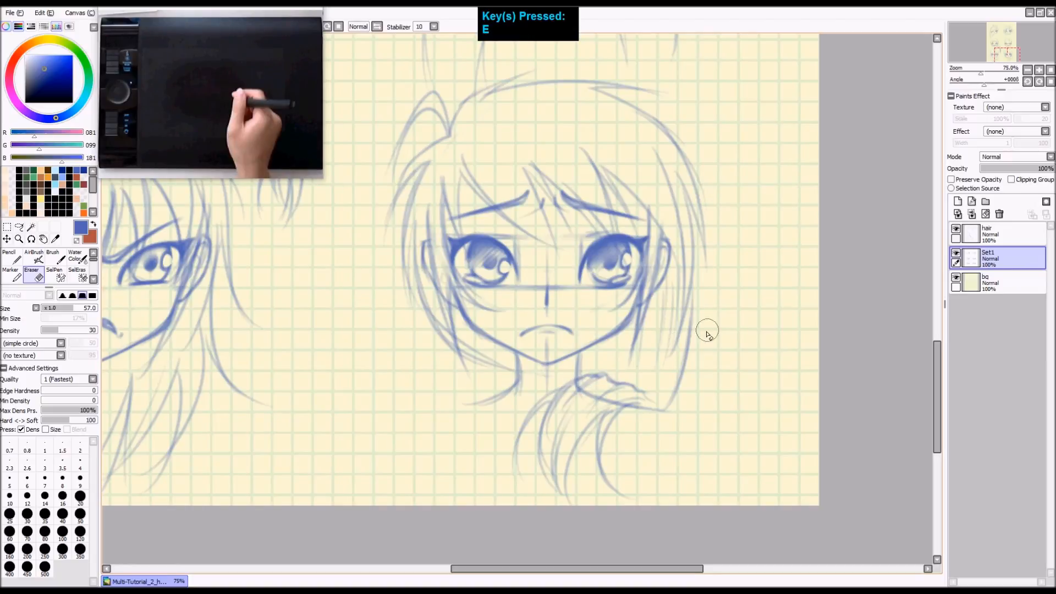
key(ctrl+z)
click(956, 254)
click(956, 254)
click(956, 254)
click(956, 254)
click(970, 236)
mouse_move(582, 386)
mouse_down()
mouse_move(572, 394)
mouse_move(596, 387)
mouse_move(589, 401)
mouse_move(621, 405)
mouse_move(573, 406)
mouse_move(574, 391)
mouse_move(574, 409)
mouse_move(588, 393)
mouse_up()
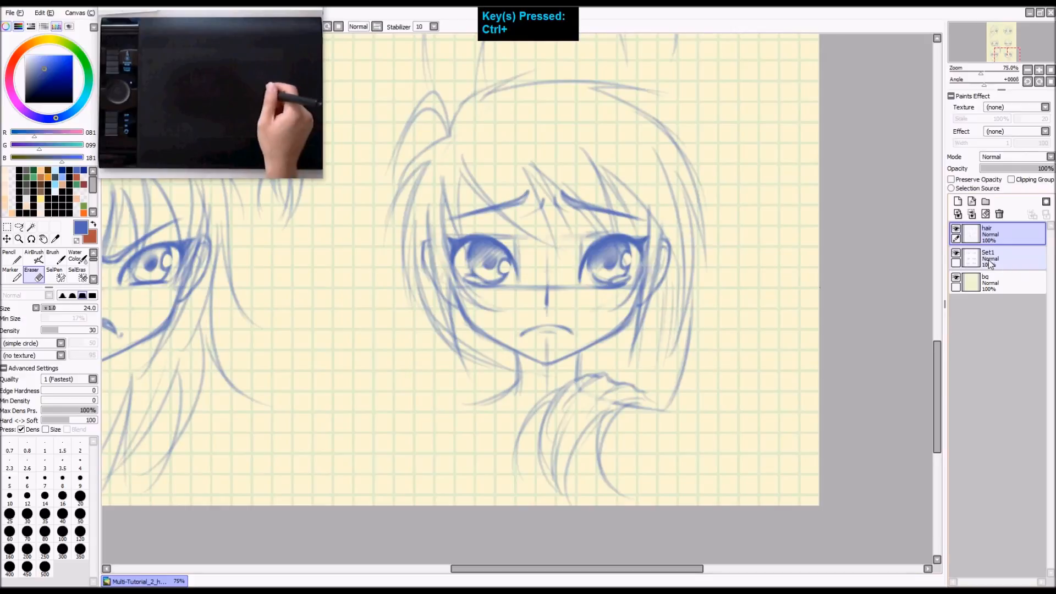
Step: Add strands radiating from the parting across the crown and reinforce the ponytail's outer strand
key(a)
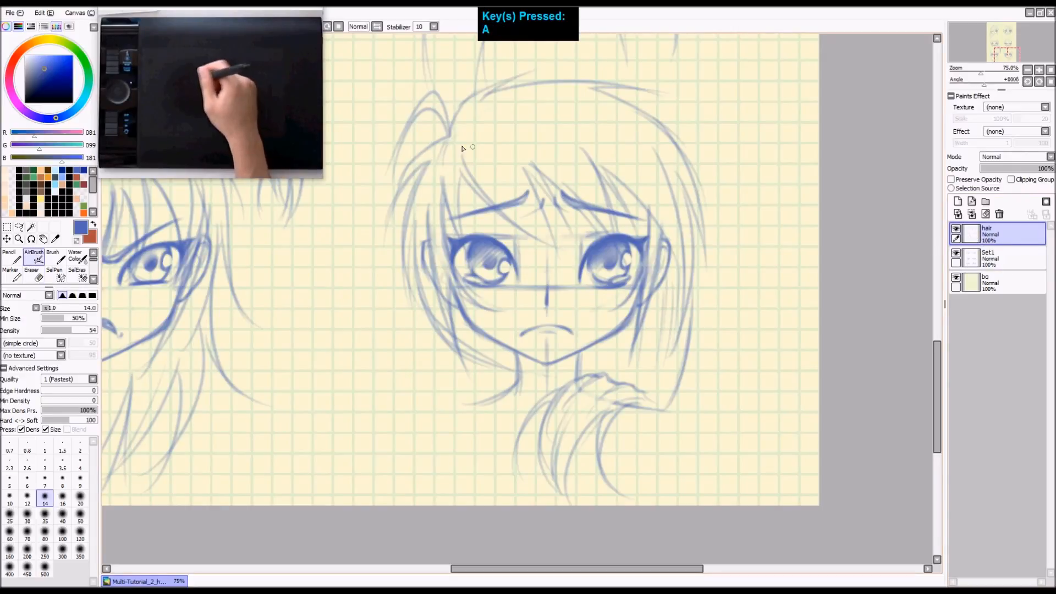
drag(453, 133, 523, 115)
key(ctrl+z)
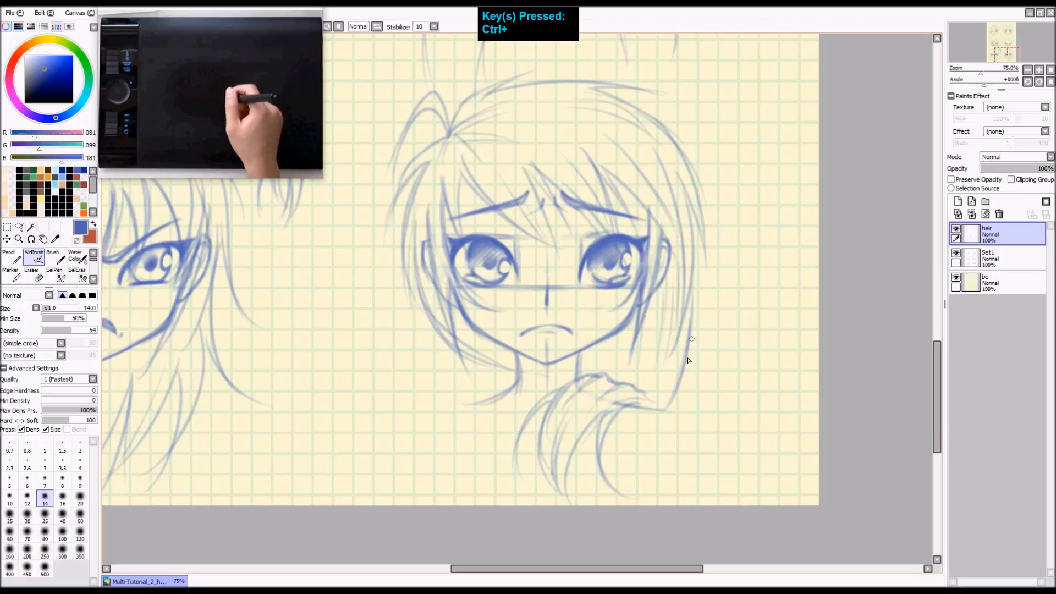
mouse_move(639, 402)
mouse_down()
mouse_move(625, 409)
mouse_move(602, 498)
mouse_up()
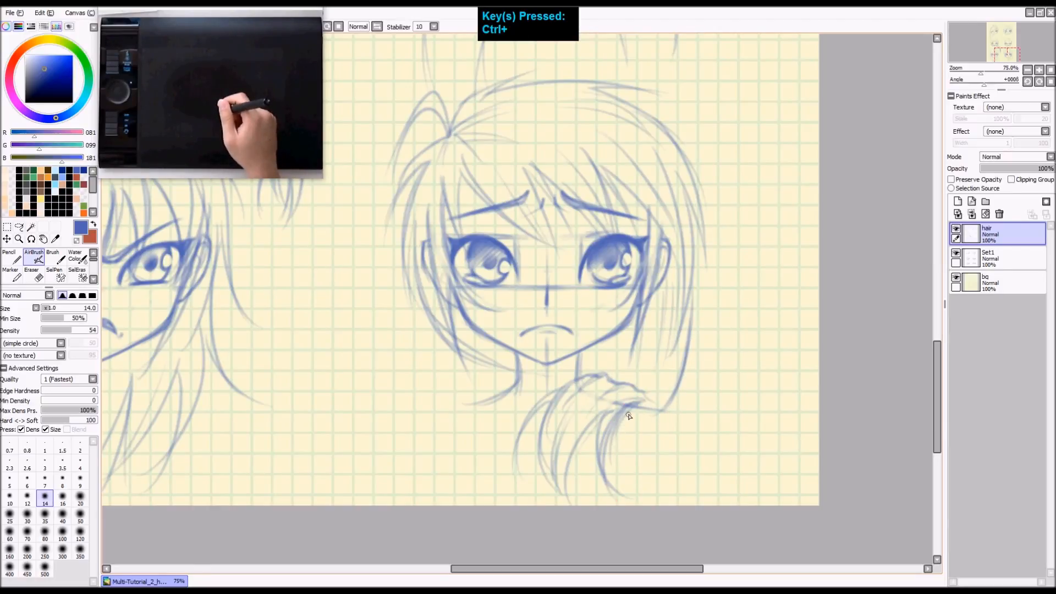
key(ctrl+shift+z)
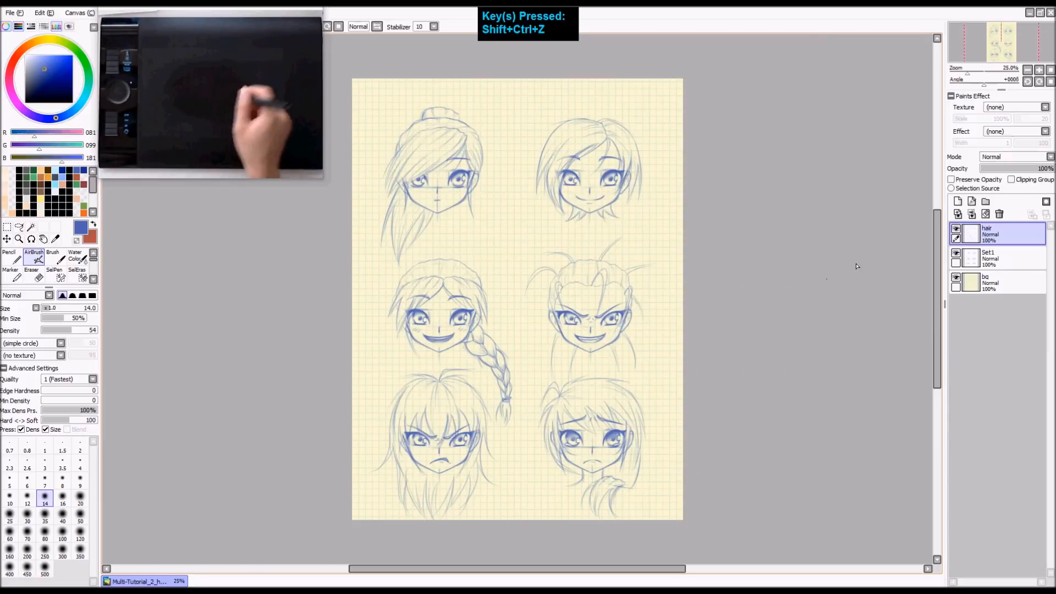
Step: Duplicate the hair layer, compare the line strength with the copy hidden and shown, and merge the copy down
key(q)
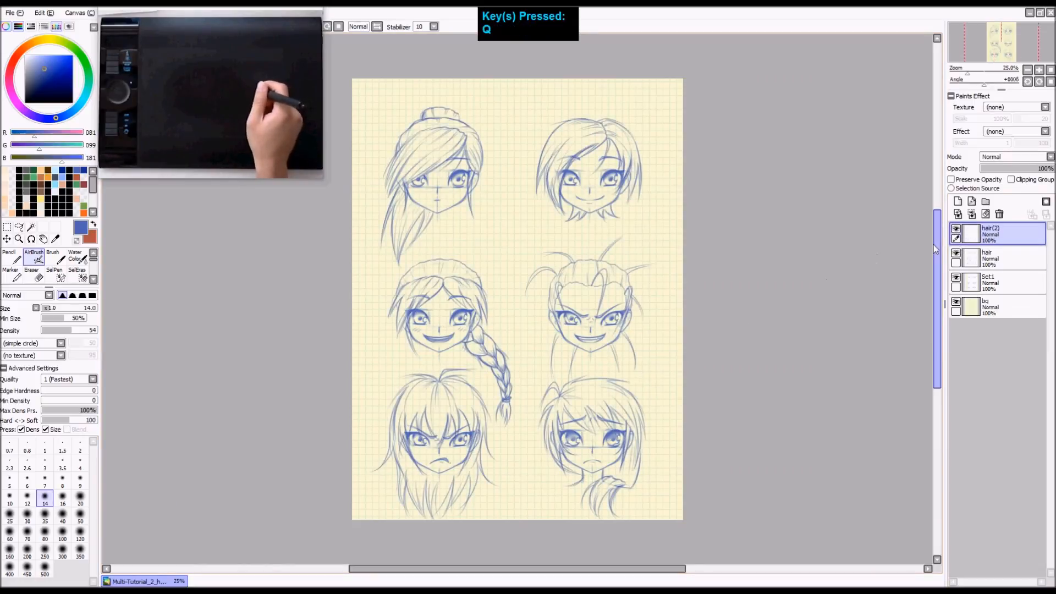
click(955, 229)
click(956, 229)
click(956, 228)
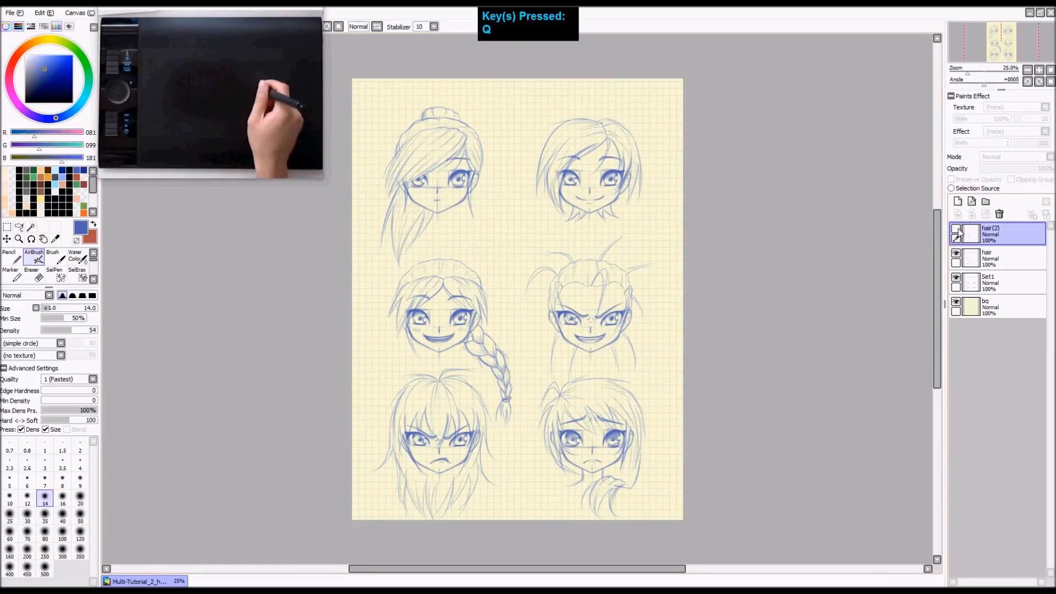
click(958, 230)
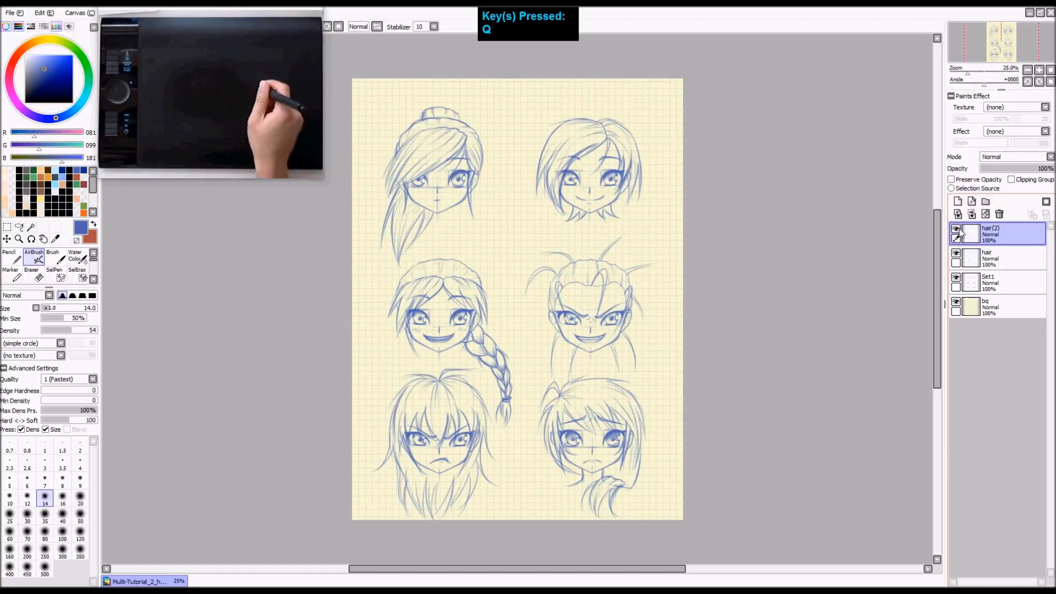
key(ctrl+e)
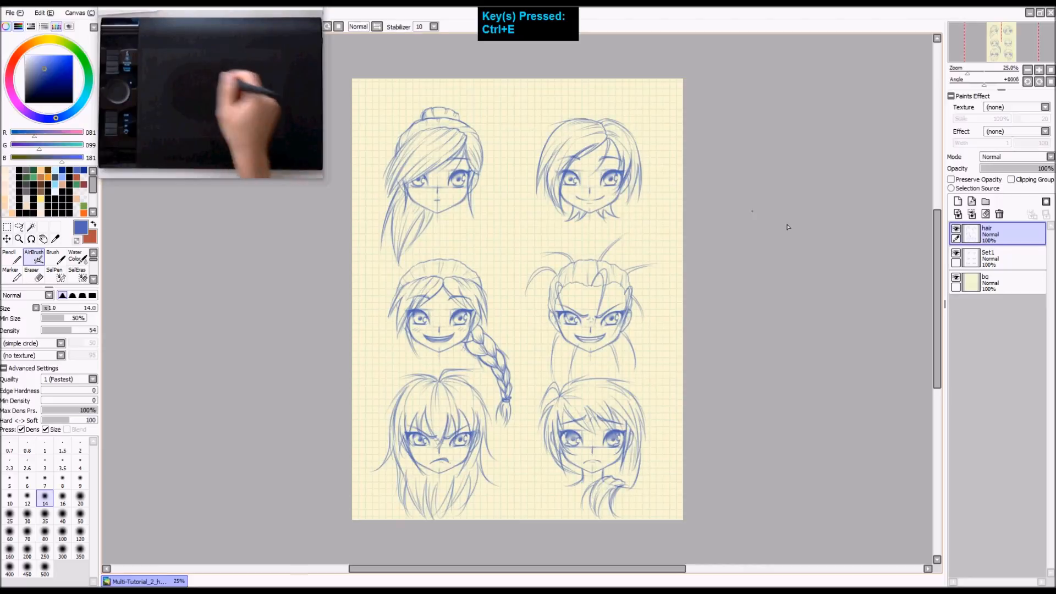
Step: Create a new top layer, switch to the red-orange colour, and try marking strokes over the first face's swept fringe
click(958, 201)
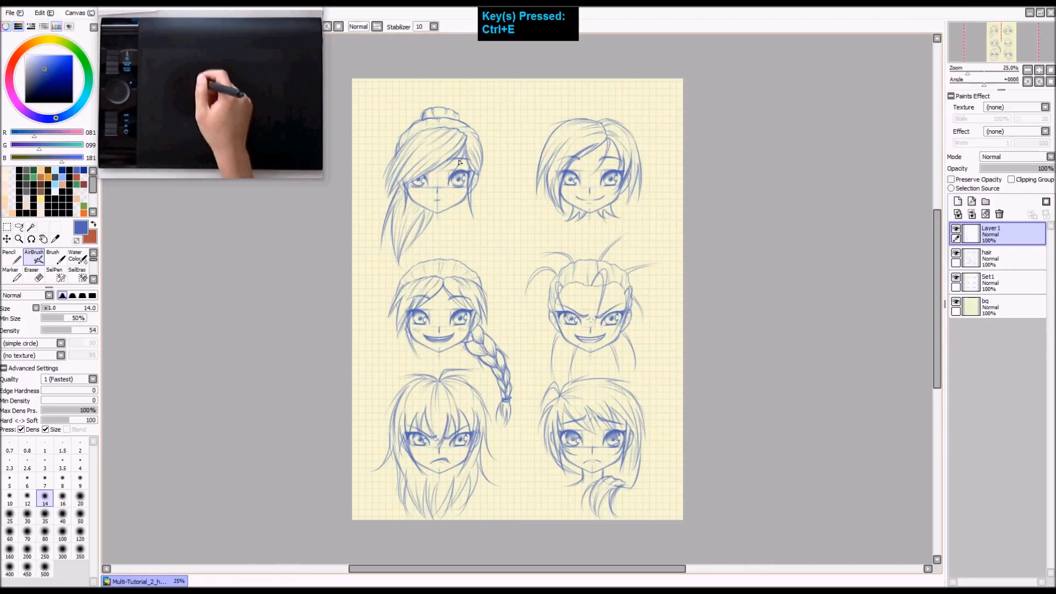
key(x)
click(473, 133)
drag(473, 133, 418, 144)
key(ctrl+z)
mouse_move(482, 125)
mouse_down()
mouse_move(515, 132)
mouse_move(504, 159)
mouse_move(472, 113)
mouse_move(392, 105)
mouse_move(382, 176)
mouse_up()
key(ctrl+z)
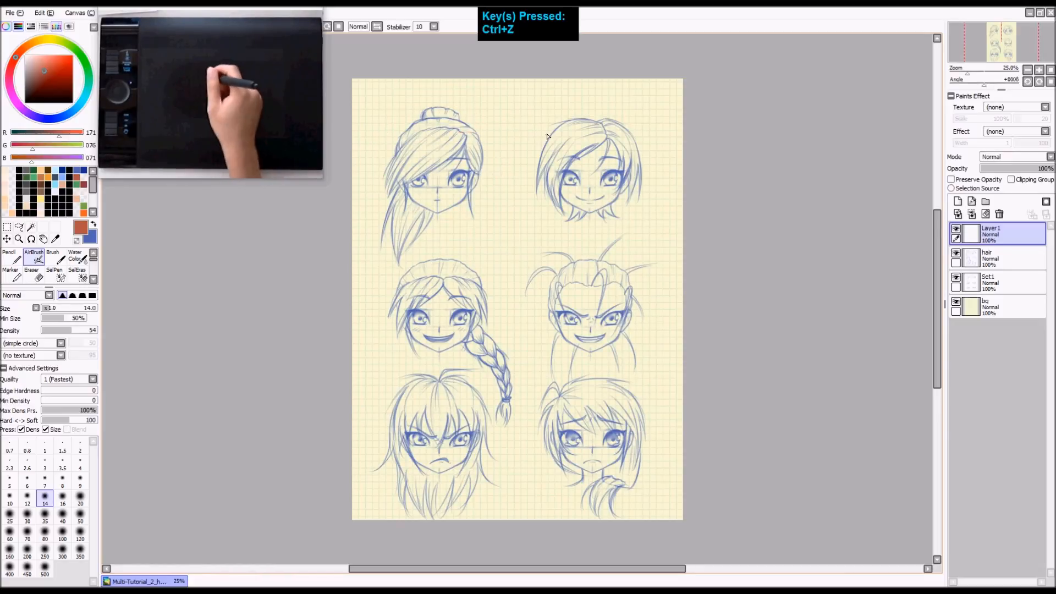
Step: Try drawing a red-orange arc above the bun on the first face
key(z)
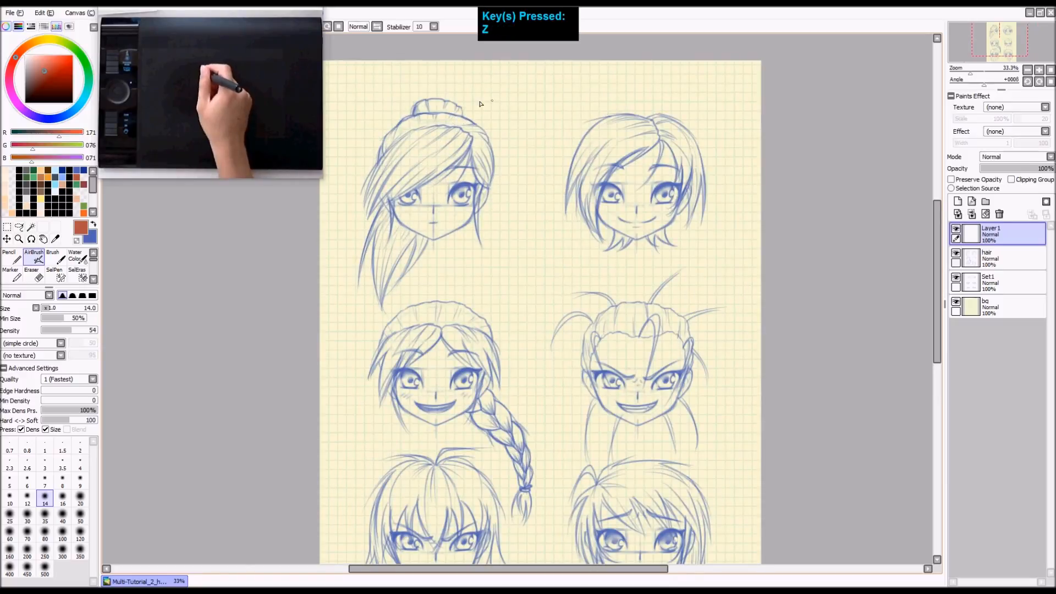
mouse_move(483, 99)
mouse_down()
mouse_move(447, 90)
mouse_move(408, 102)
mouse_up()
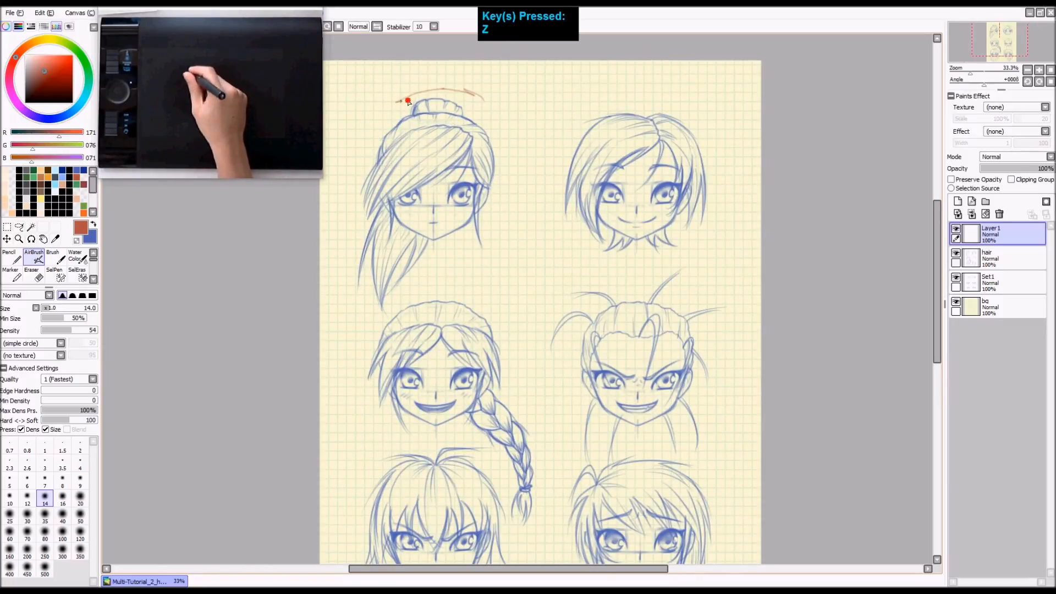
key(ctrl+z)
drag(484, 100, 488, 100)
key(ctrl+z)
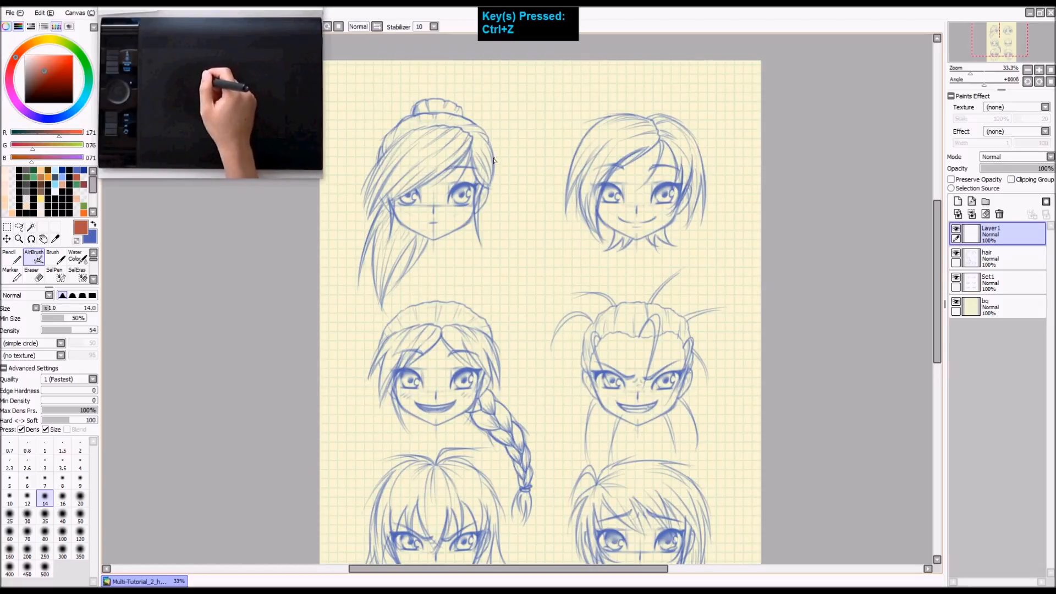
Step: Try marking the hairline along the upper edge of the first face's swept fringe in red-orange, and undo the strokes
mouse_move(467, 147)
mouse_down()
mouse_move(381, 149)
mouse_move(465, 130)
mouse_move(383, 154)
mouse_up()
key(ctrl+z)
mouse_move(464, 147)
mouse_down()
mouse_move(388, 162)
mouse_move(410, 144)
mouse_move(468, 145)
mouse_move(420, 141)
mouse_move(393, 156)
mouse_move(453, 136)
mouse_move(472, 149)
mouse_move(389, 139)
mouse_move(384, 165)
mouse_move(420, 129)
mouse_move(357, 203)
mouse_move(443, 139)
mouse_up()
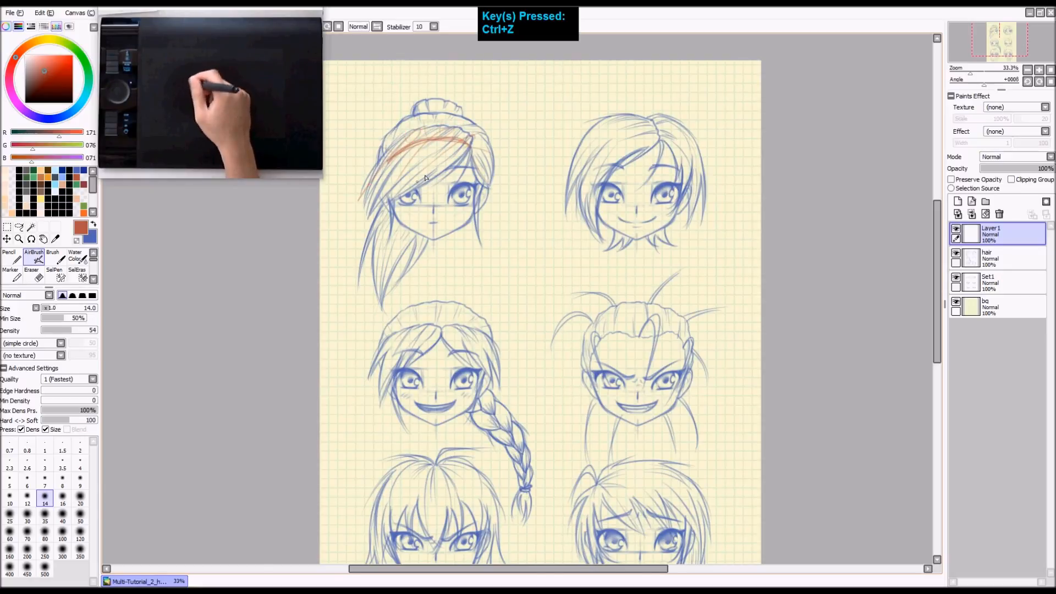
key(ctrl+z)
Step: Mark the second face's parting and the hairlines of the braided face and the slicked-back face beside it in red-orange
key(space)
drag(720, 205, 704, 198)
drag(634, 114, 641, 132)
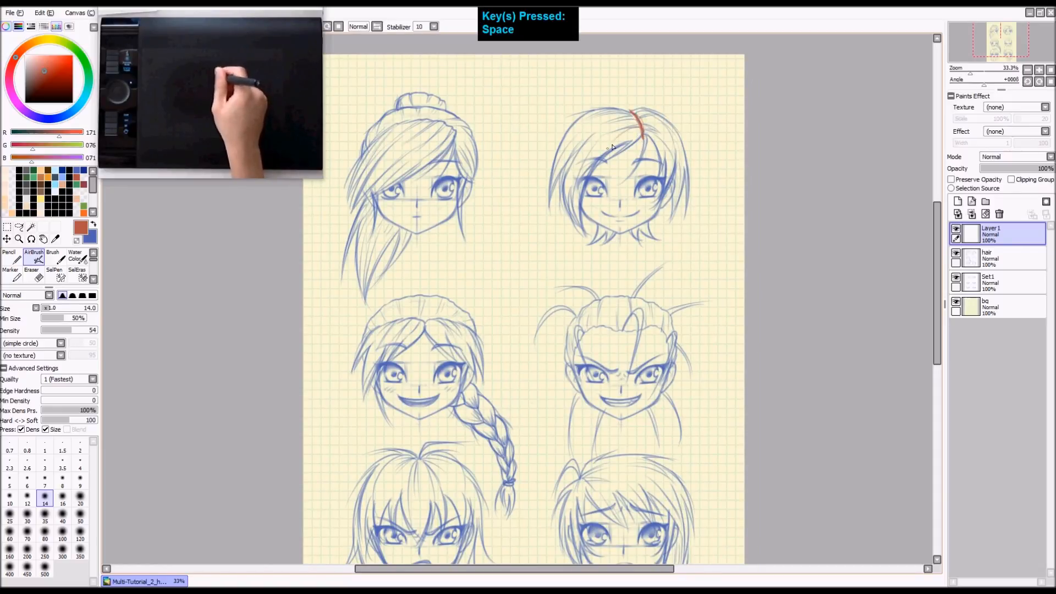
drag(557, 249, 565, 211)
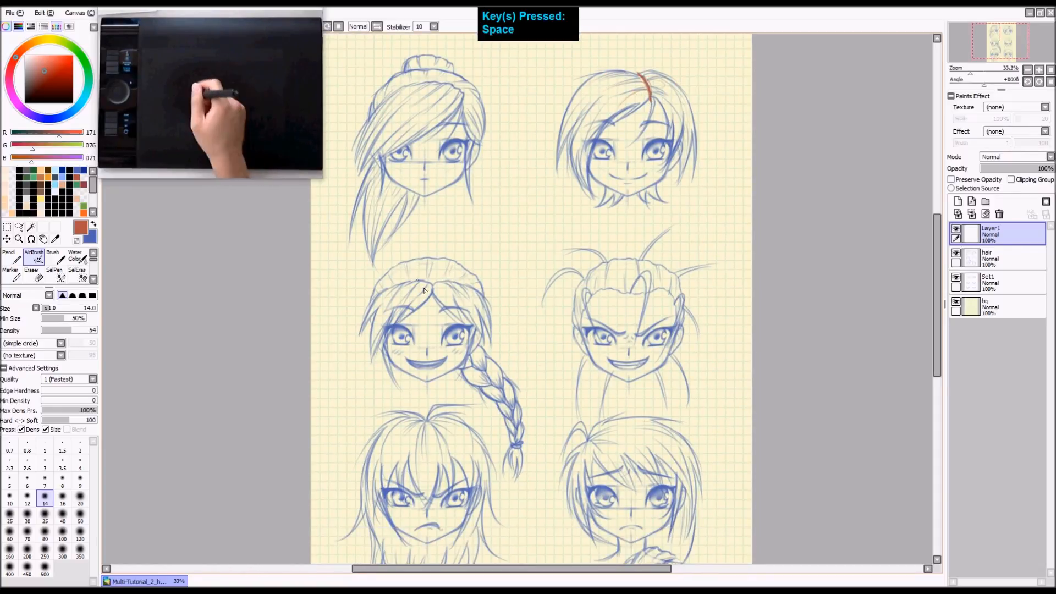
mouse_move(372, 302)
mouse_down()
mouse_move(428, 288)
mouse_move(478, 295)
mouse_move(486, 308)
mouse_move(428, 289)
mouse_move(386, 301)
mouse_up()
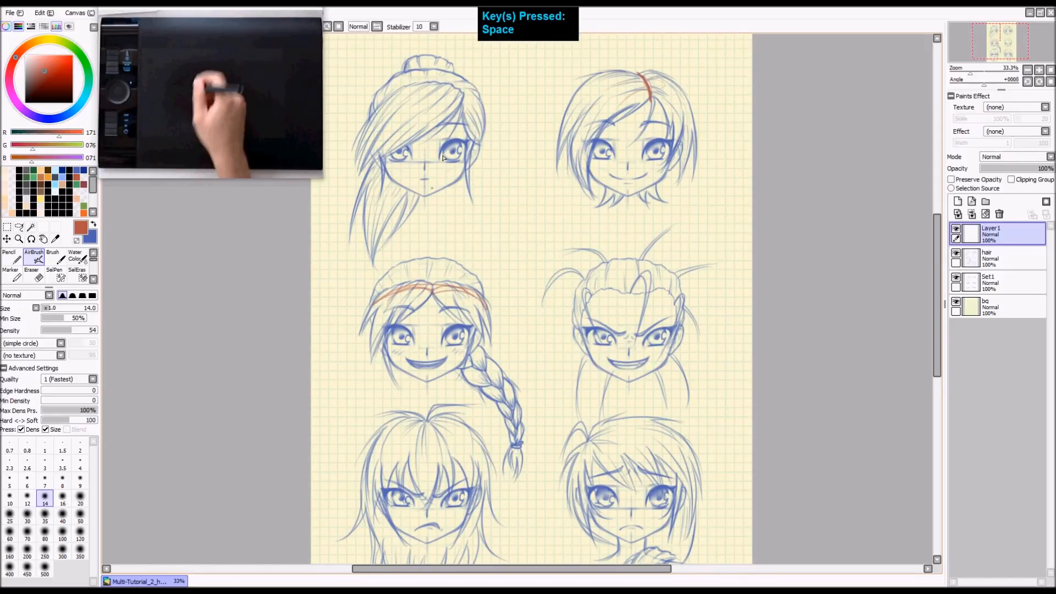
mouse_move(604, 291)
mouse_down()
mouse_move(547, 247)
mouse_move(530, 255)
mouse_move(618, 247)
mouse_move(622, 266)
mouse_up()
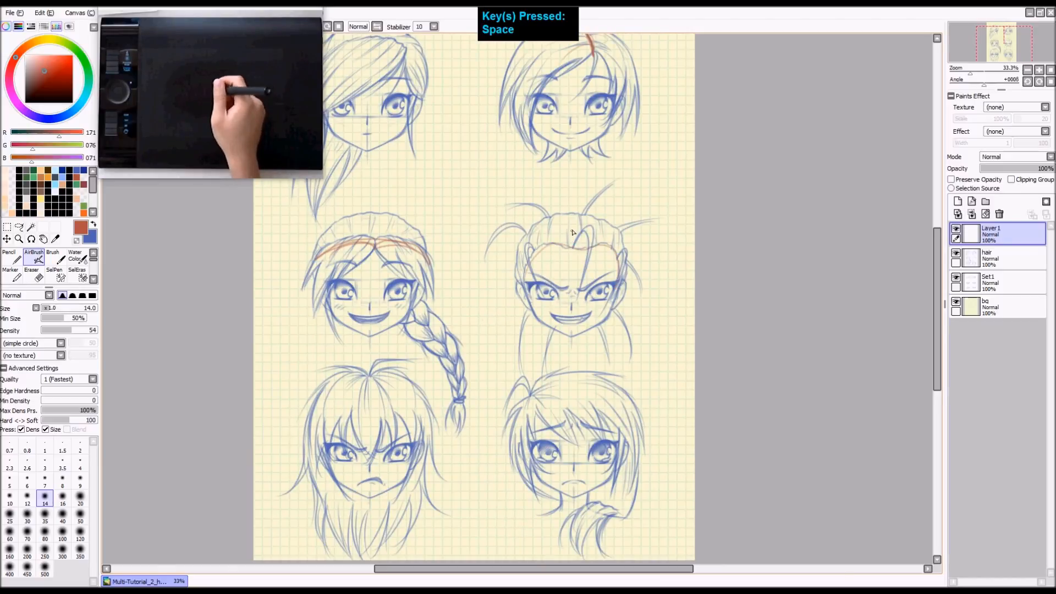
Step: Mark the points on the crowns of the two lowest faces where their hair strands originate in red-orange
drag(496, 314, 490, 244)
drag(397, 283, 396, 282)
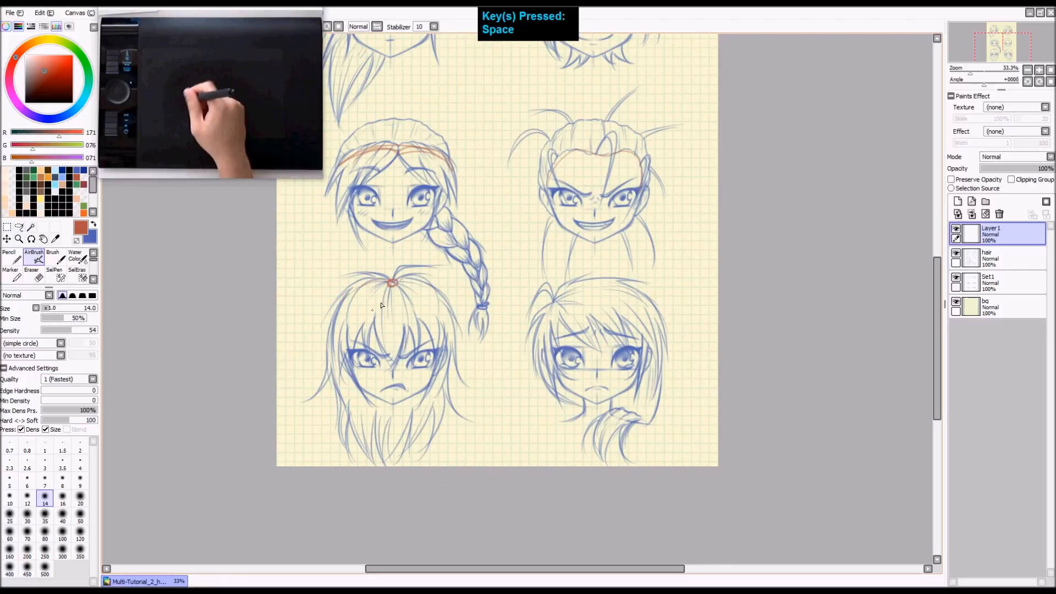
drag(557, 305, 550, 301)
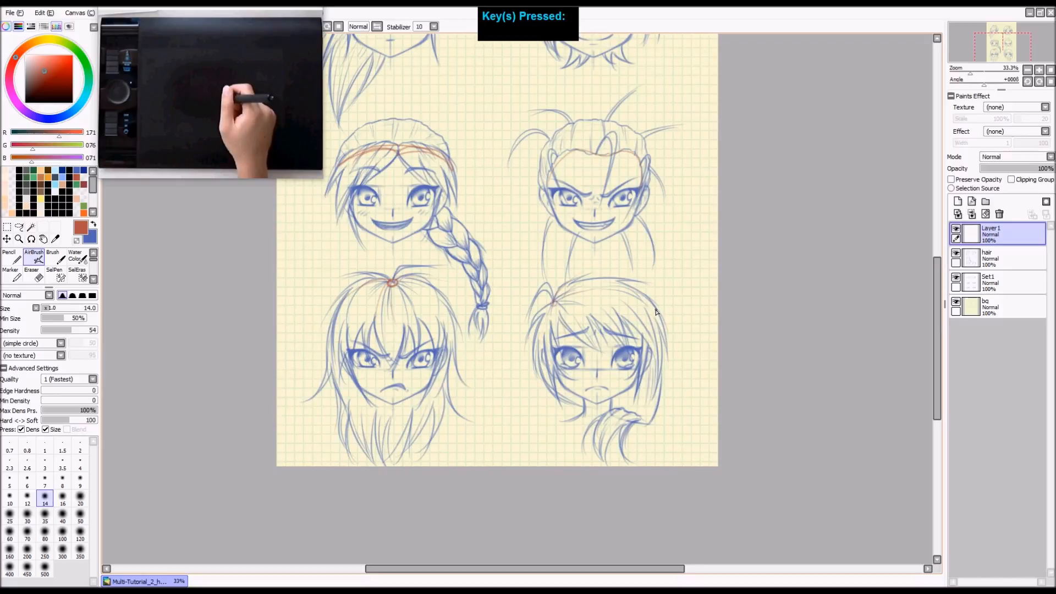
Step: Delete the top layer holding the red-orange markings and show the whole sheet
click(1000, 214)
key(ctrl+shift+z)
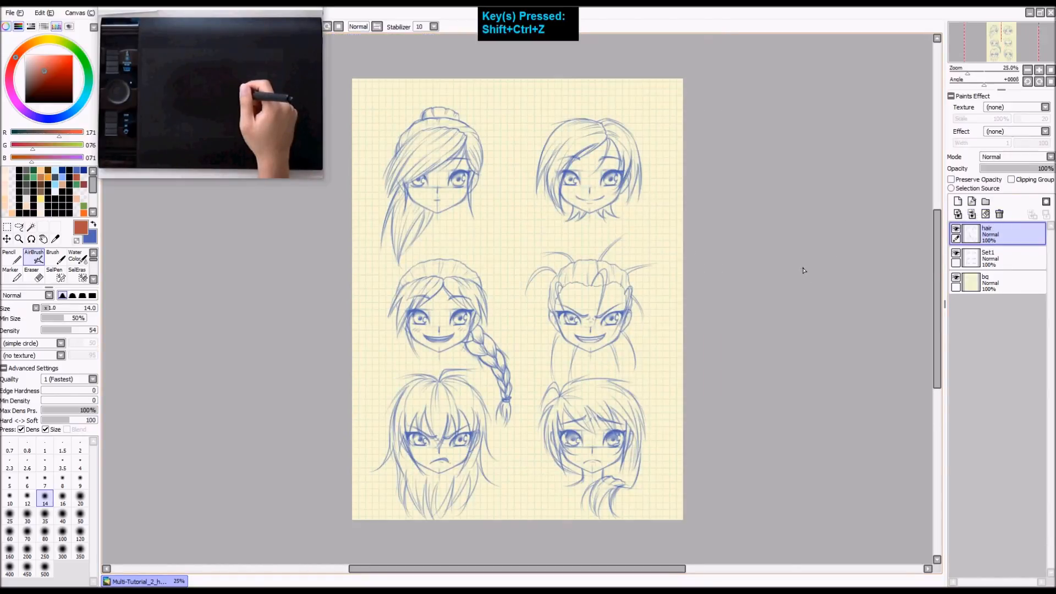